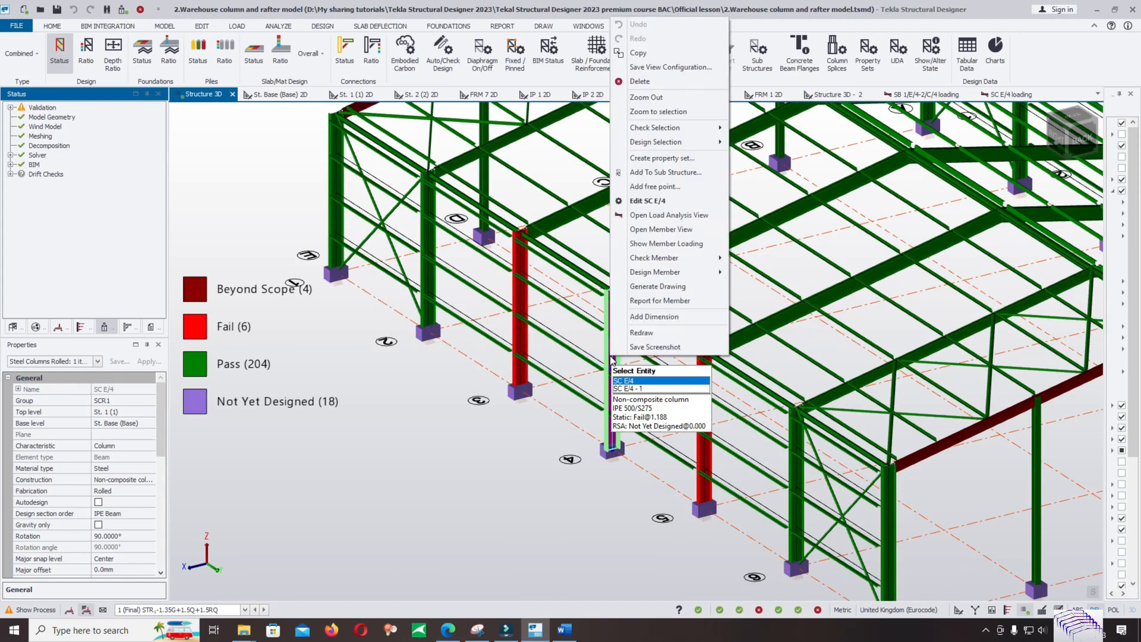
Run the static member check on column SC E/4 and examine the details of its Buckling Lateral Torsional result.
click(697, 257)
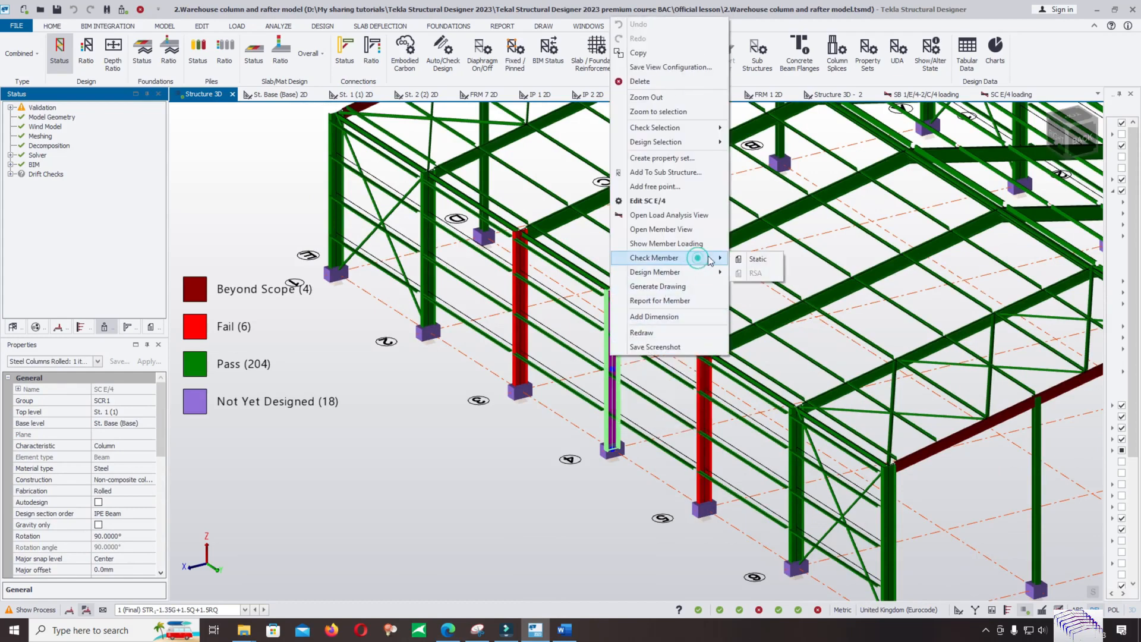
click(756, 259)
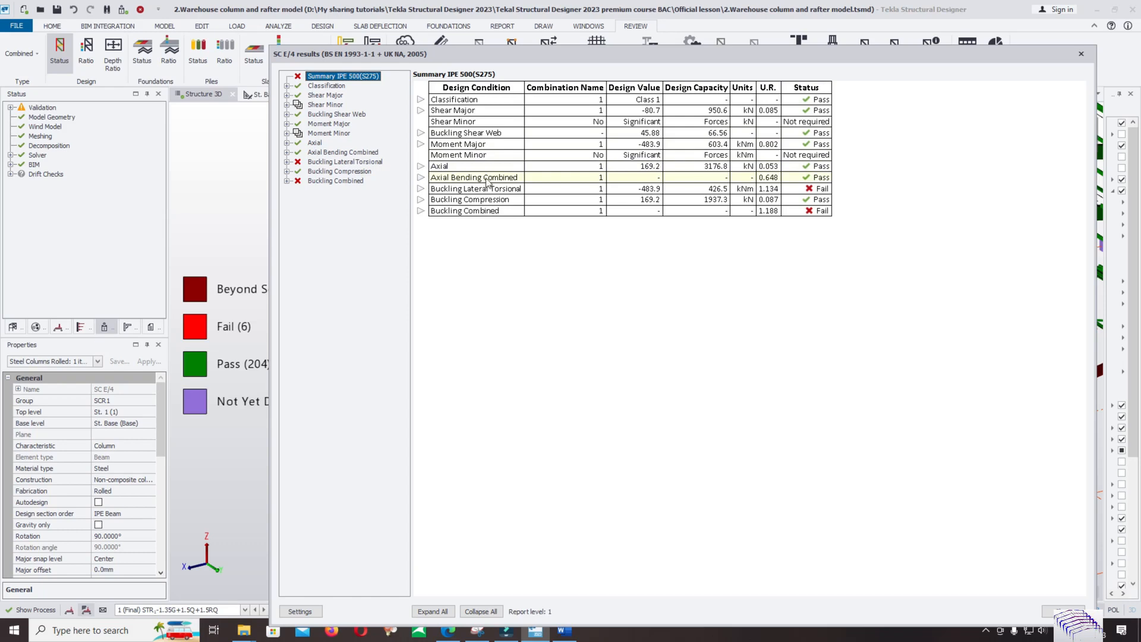
click(420, 190)
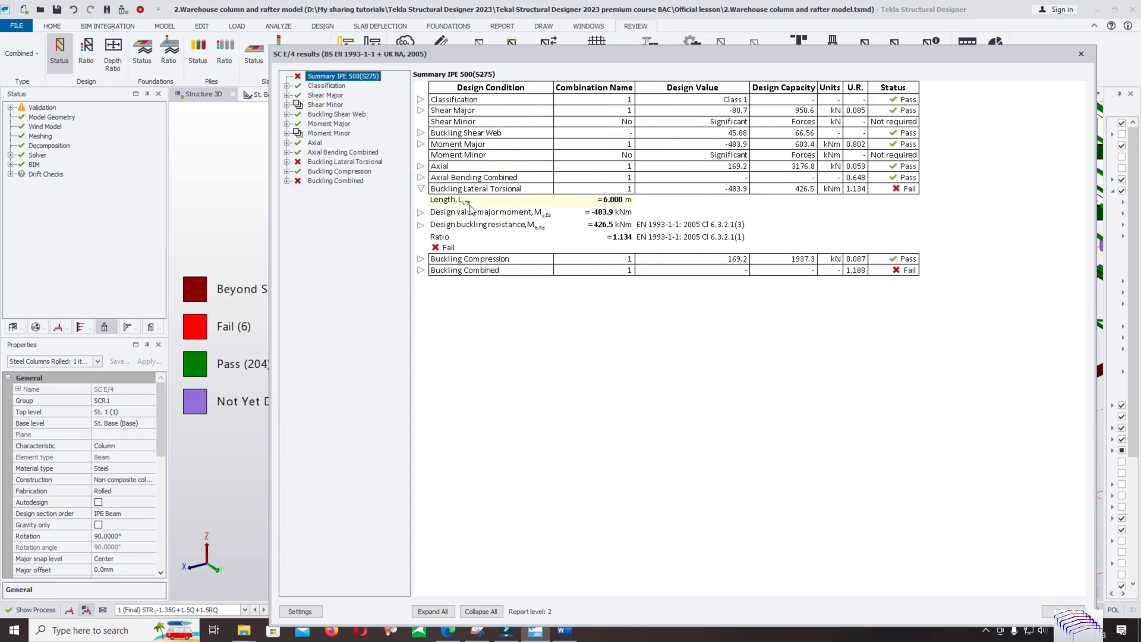
click(609, 200)
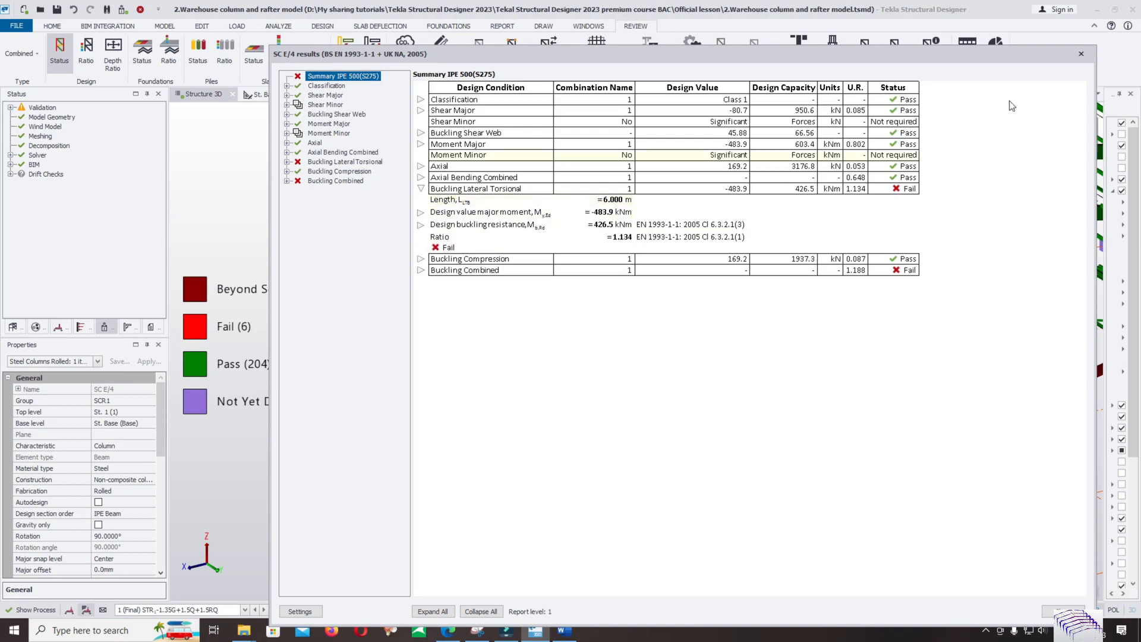
click(1082, 55)
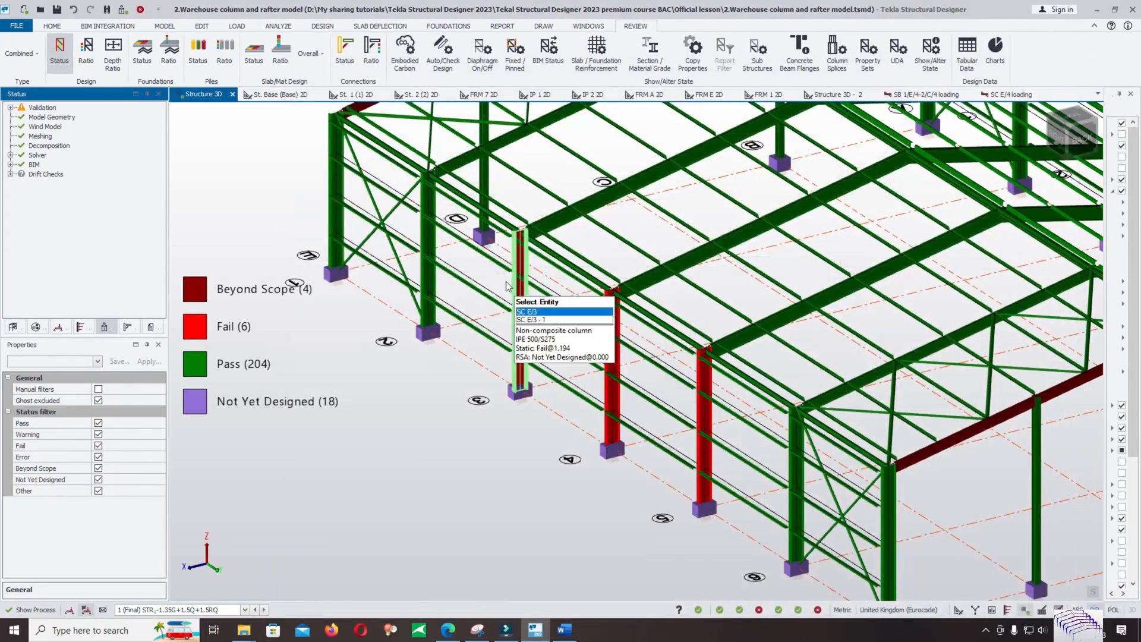
Switch the 3D warehouse model from the design status review to the structural view.
middle_drag(875, 473, 871, 462)
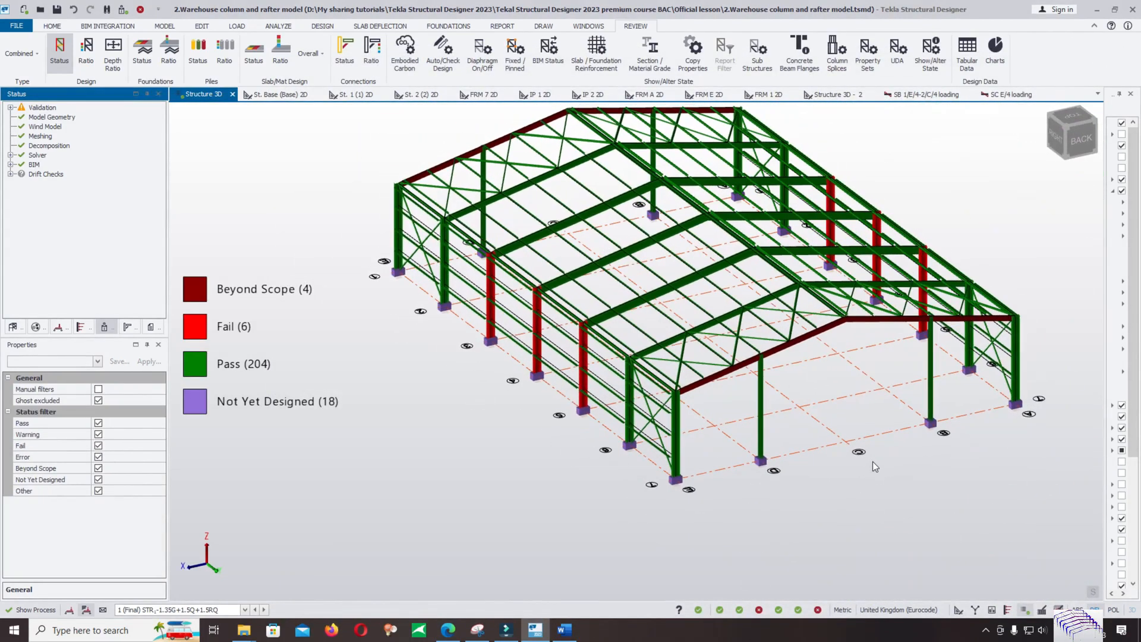
scroll(542, 228, down, 1)
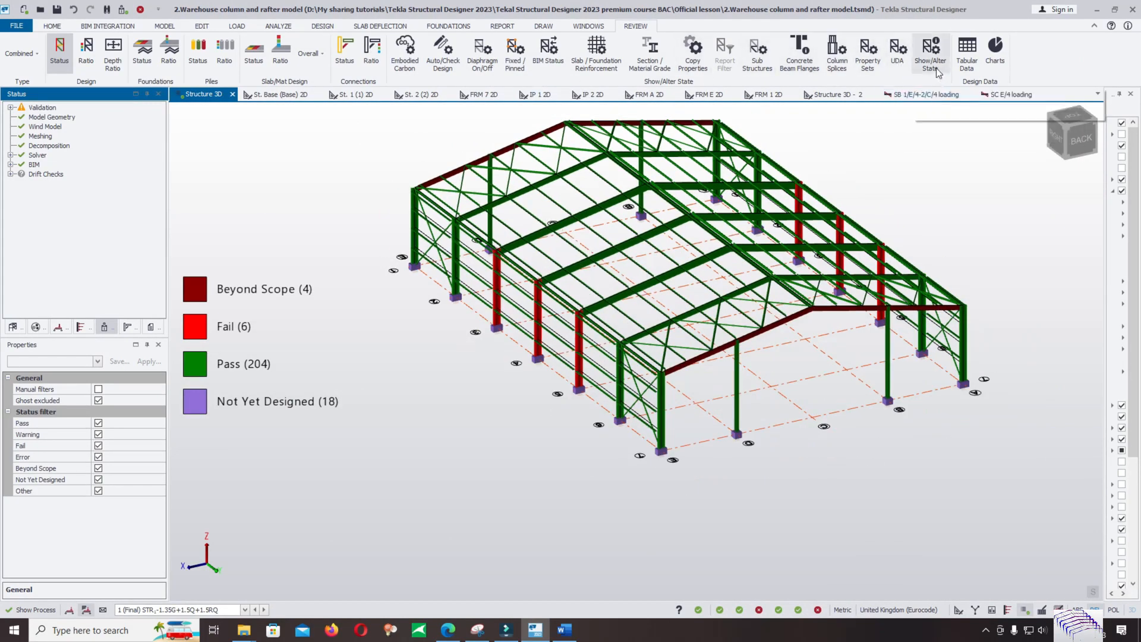
middle_drag(859, 333, 783, 379)
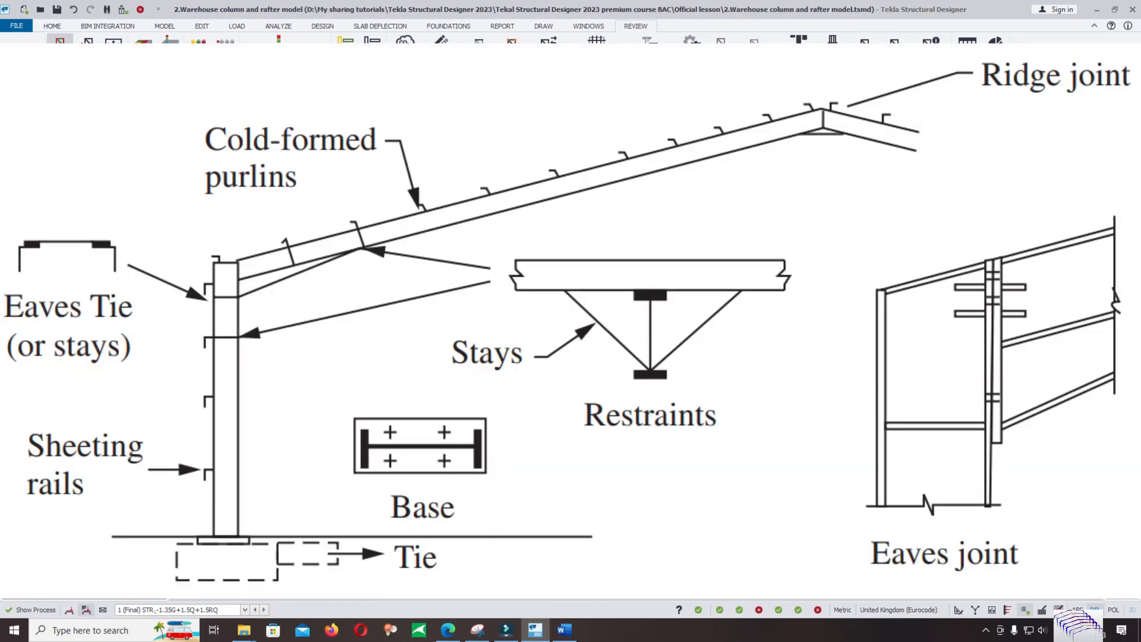
click(958, 611)
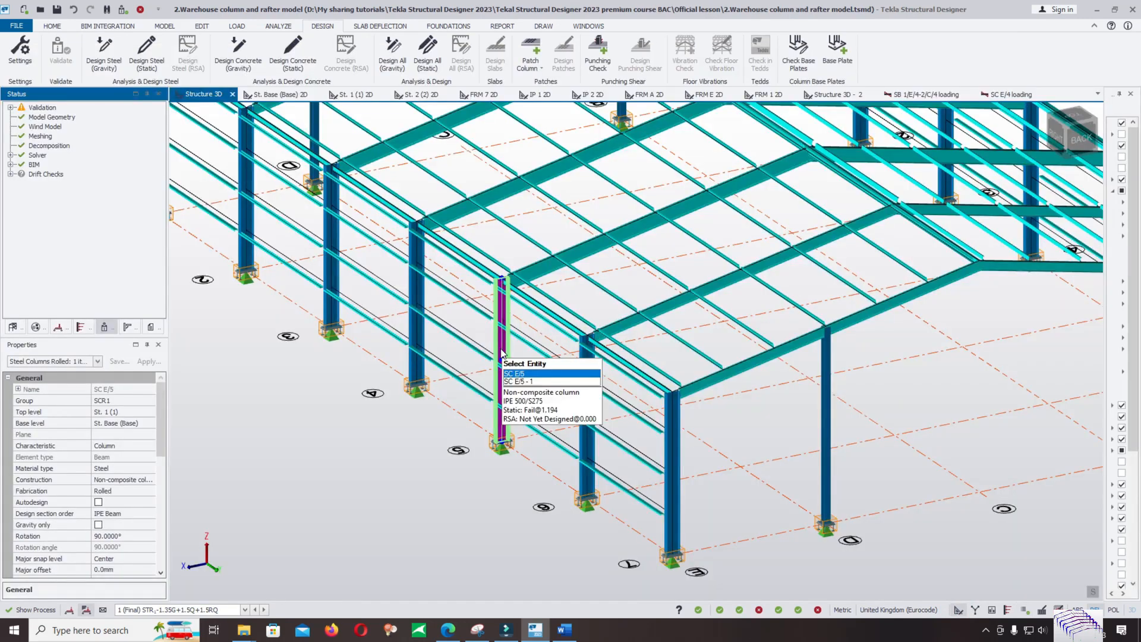
Open the properties of column SC E/5 and show its strut restraints, comparing them with its lateral restraints.
right_click(502, 354)
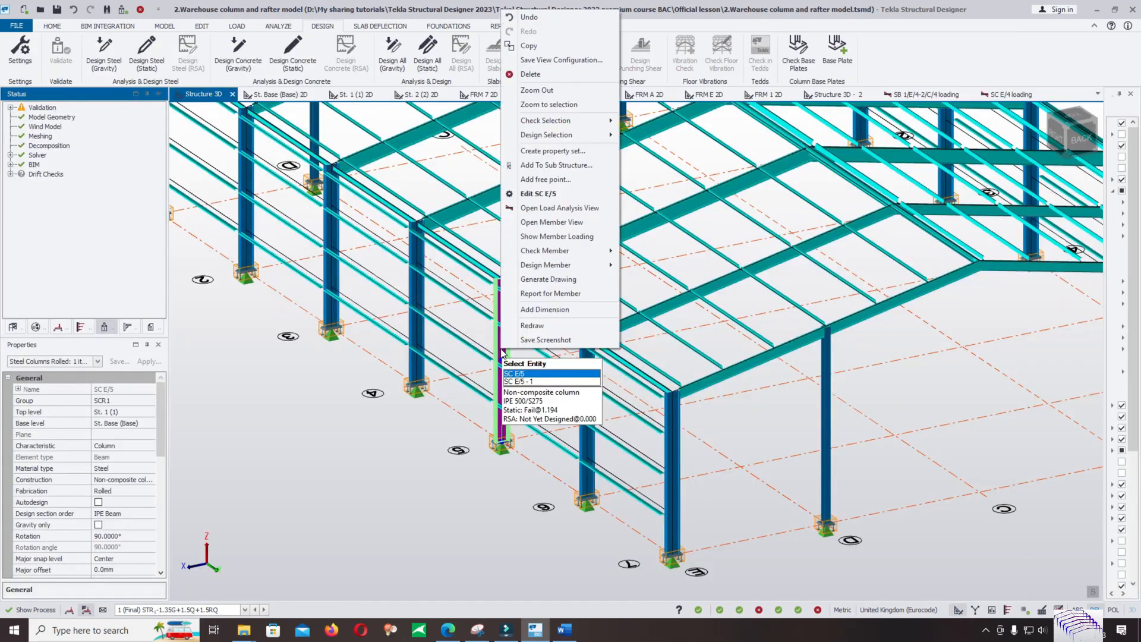
click(561, 196)
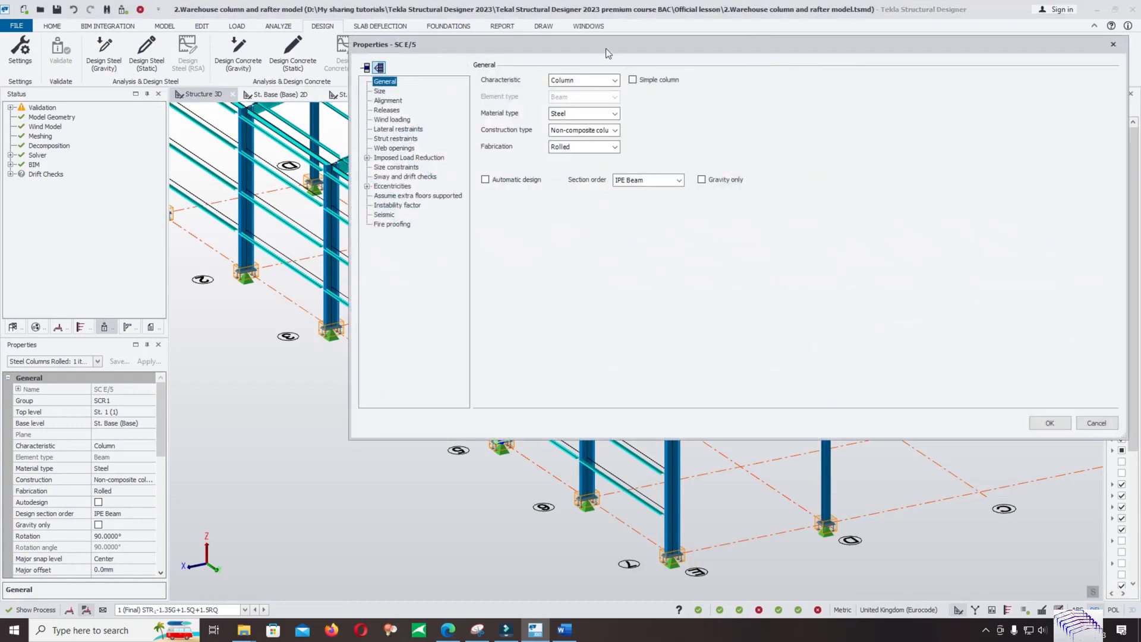
drag(605, 48, 916, 88)
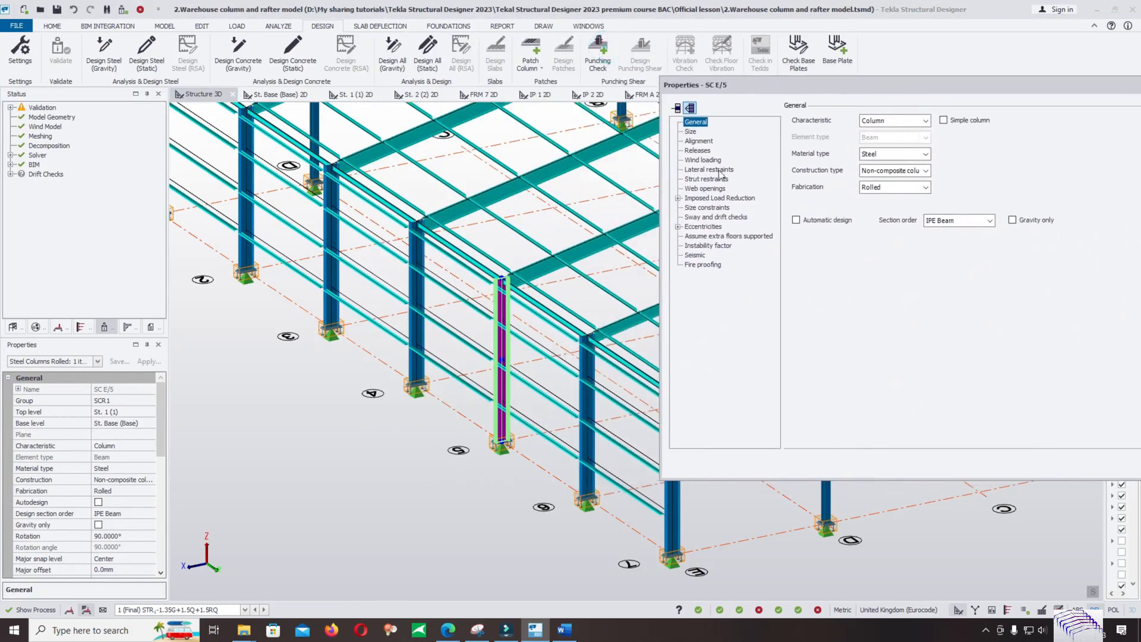
click(693, 178)
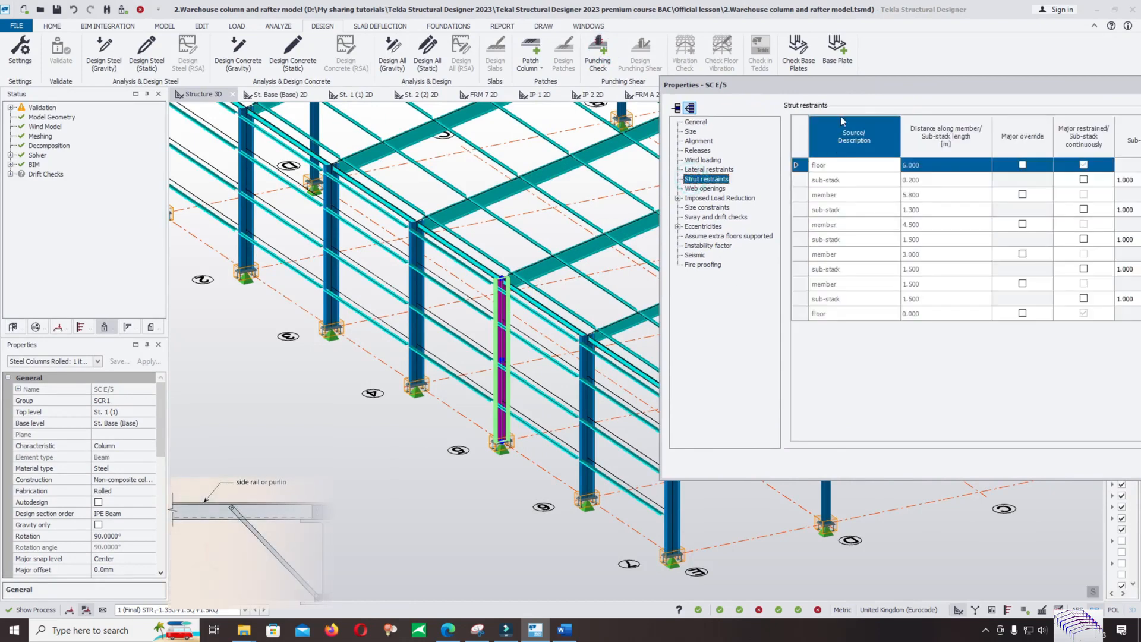
mouse_move(857, 83)
mouse_down()
mouse_move(747, 164)
mouse_move(711, 173)
mouse_up()
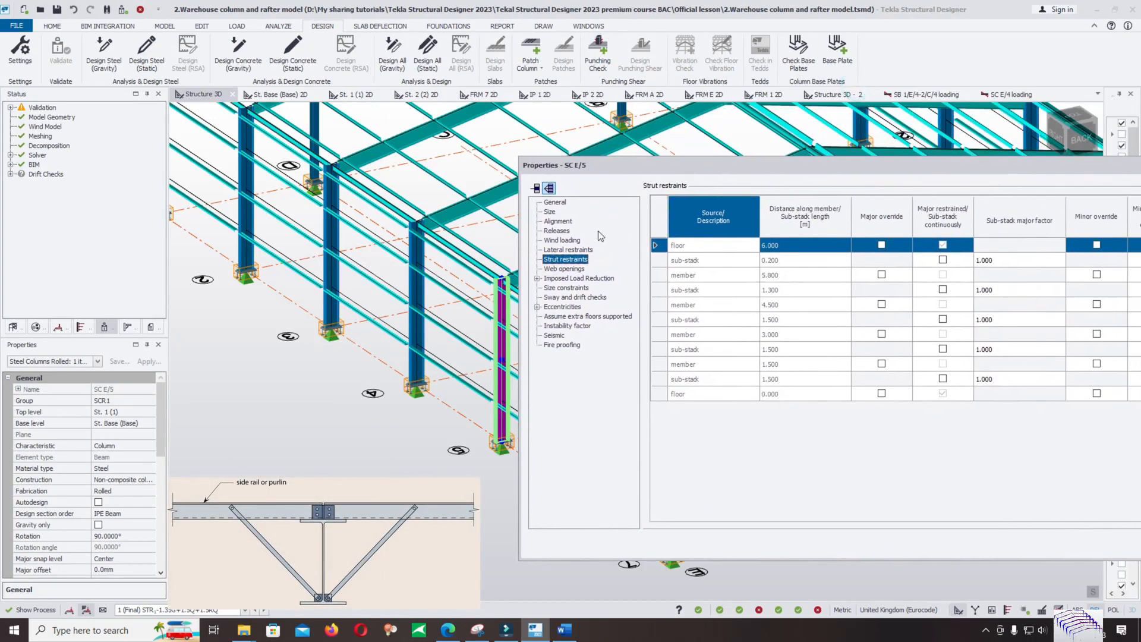
click(563, 250)
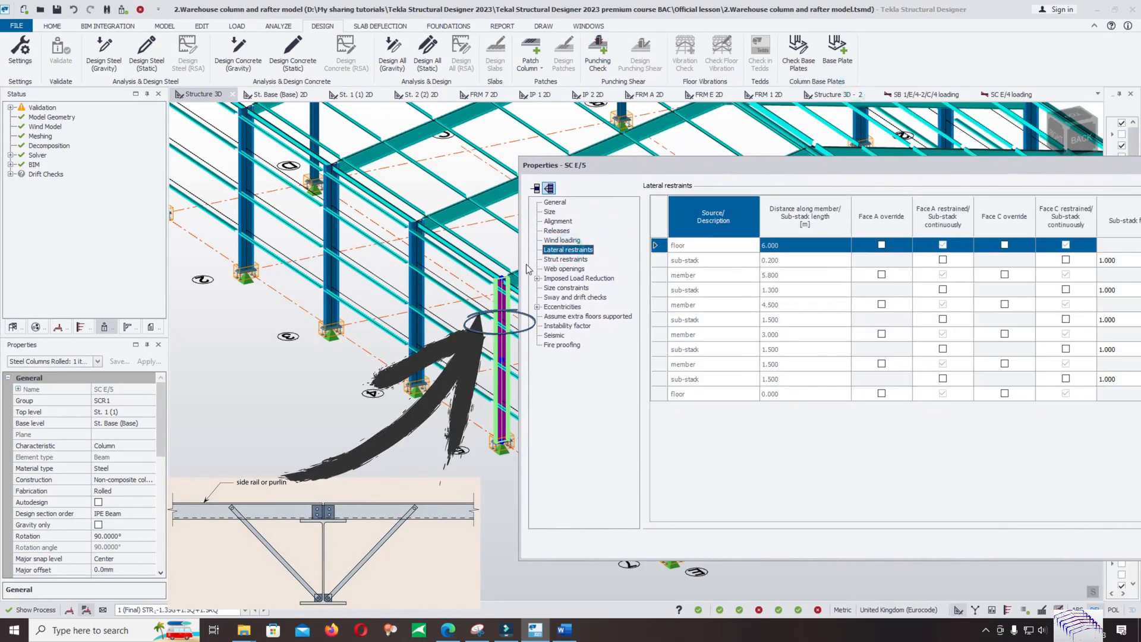
click(568, 260)
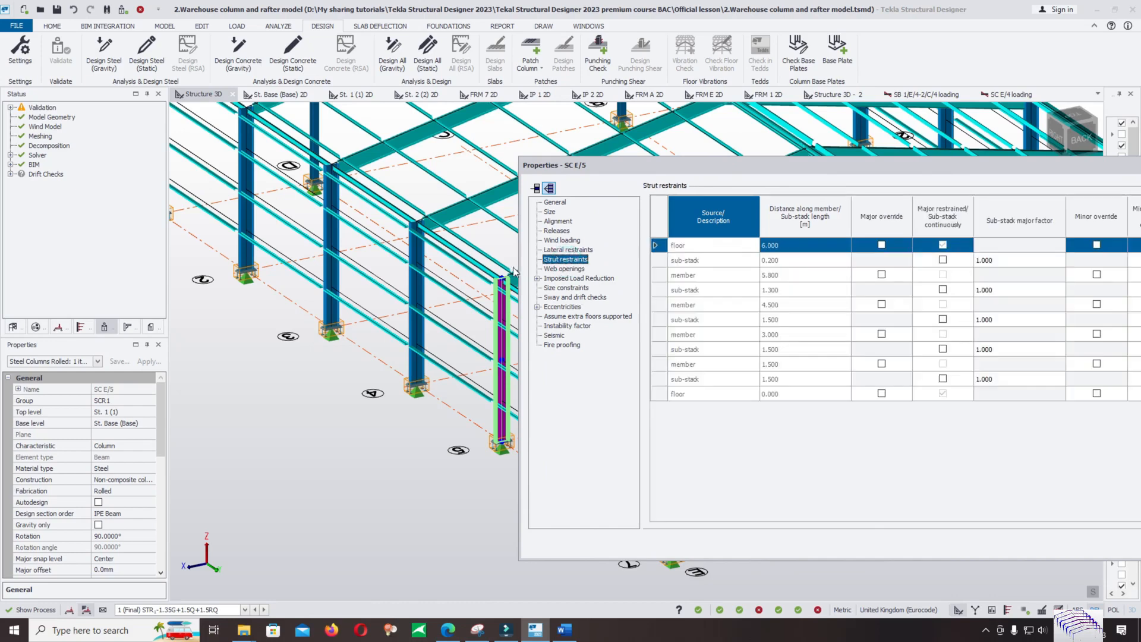
drag(826, 172, 800, 68)
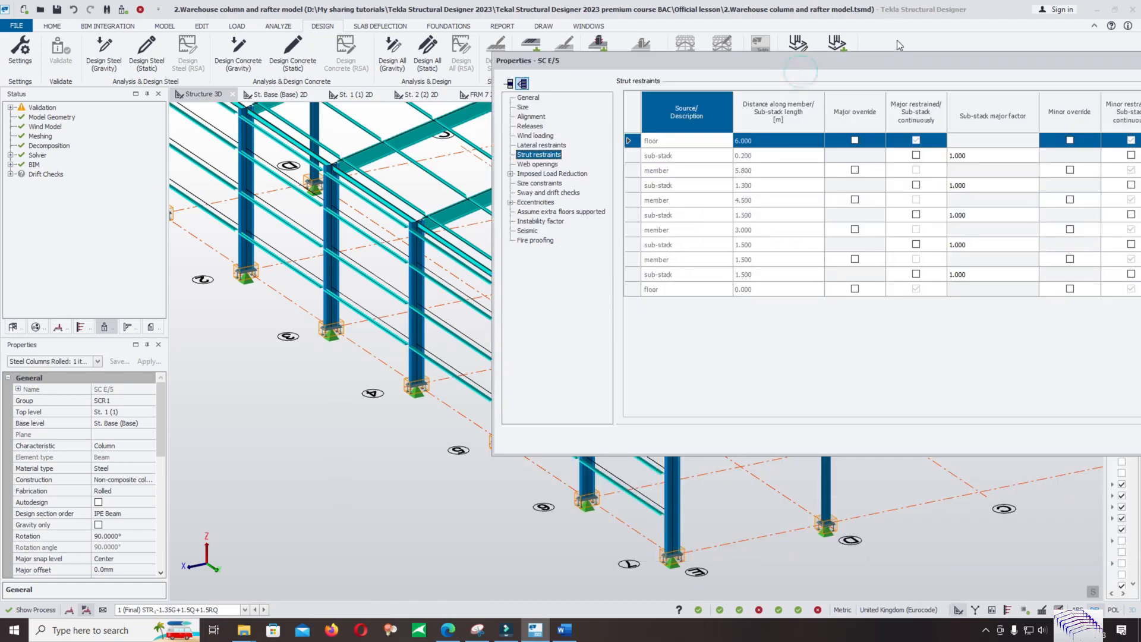
drag(874, 70, 990, 126)
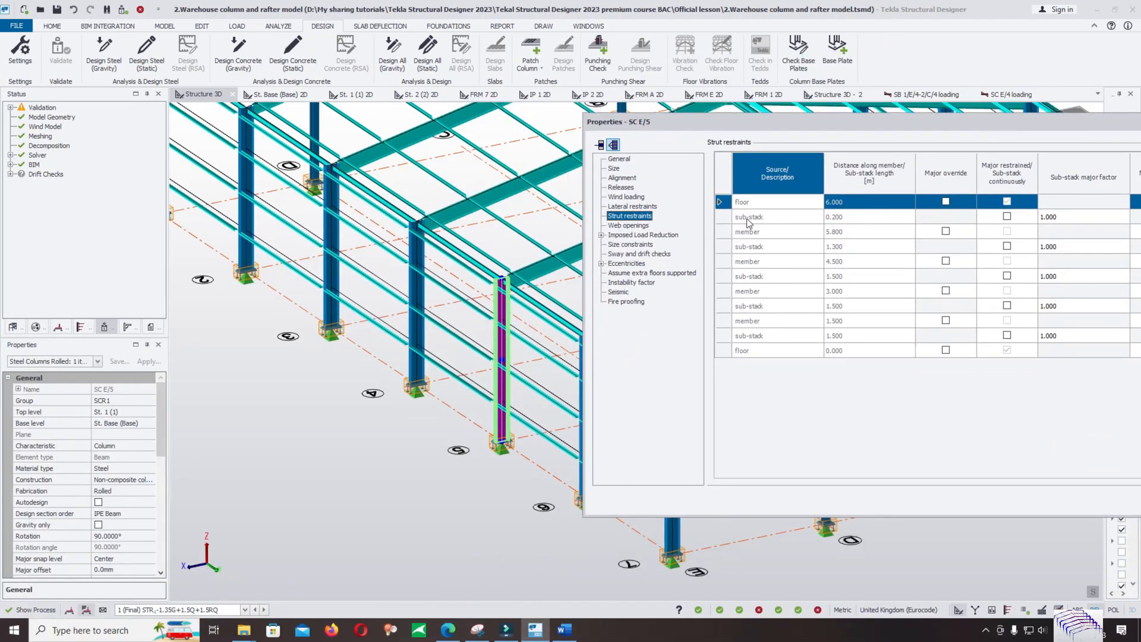
Examine the floor, member and sub-stack distances in the strut restraints of column SC E/5 against the side rails in the model.
click(749, 352)
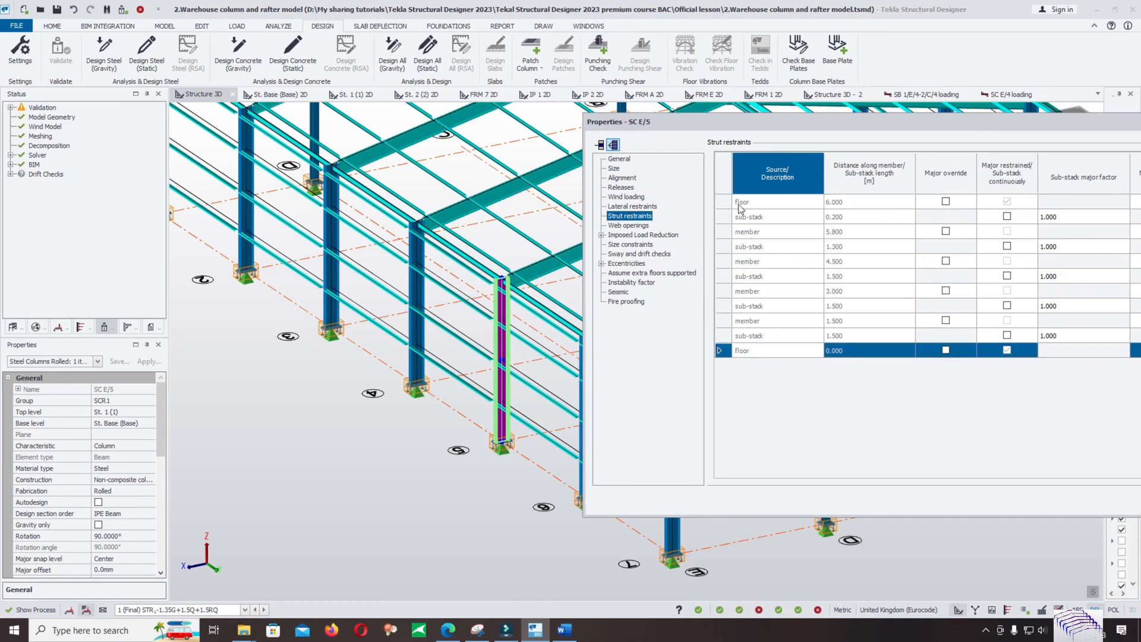
click(835, 202)
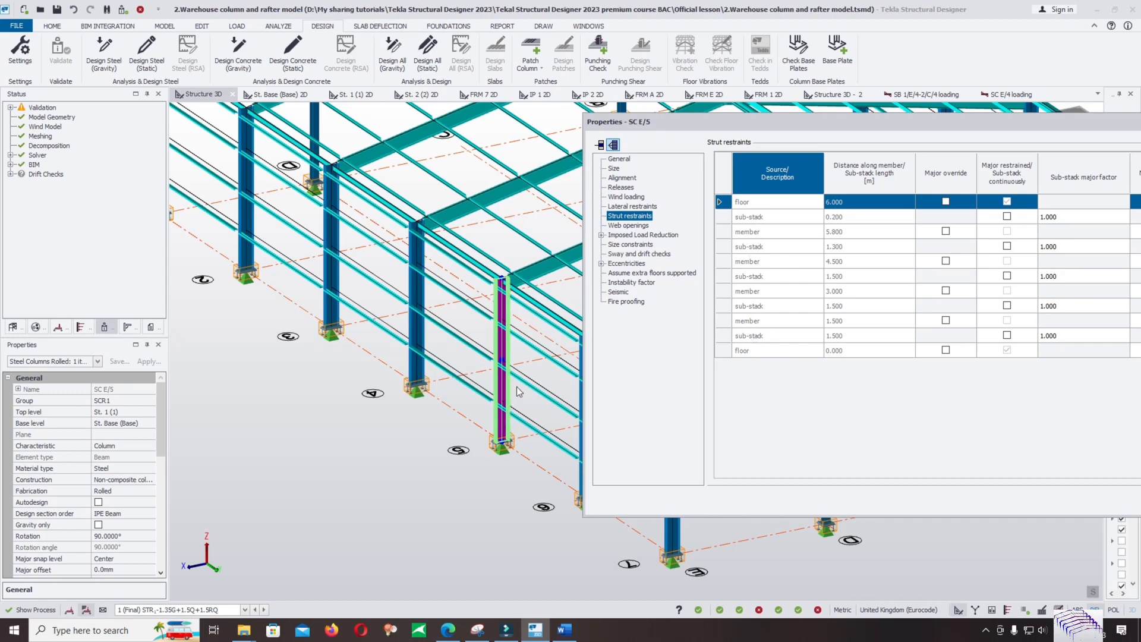
click(754, 337)
click(850, 308)
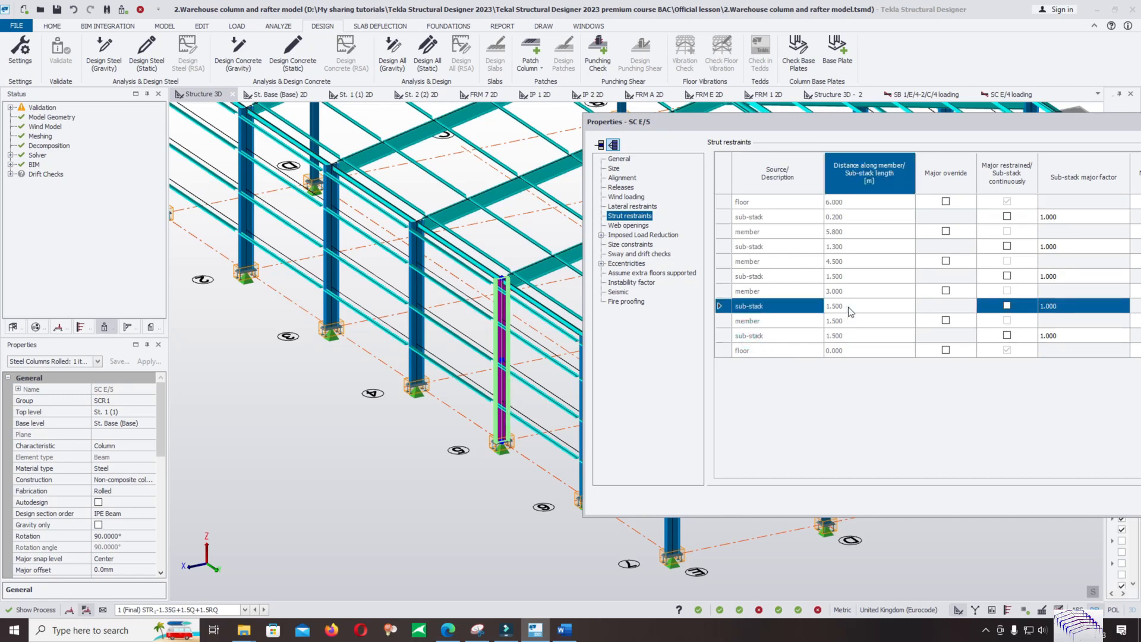
click(855, 277)
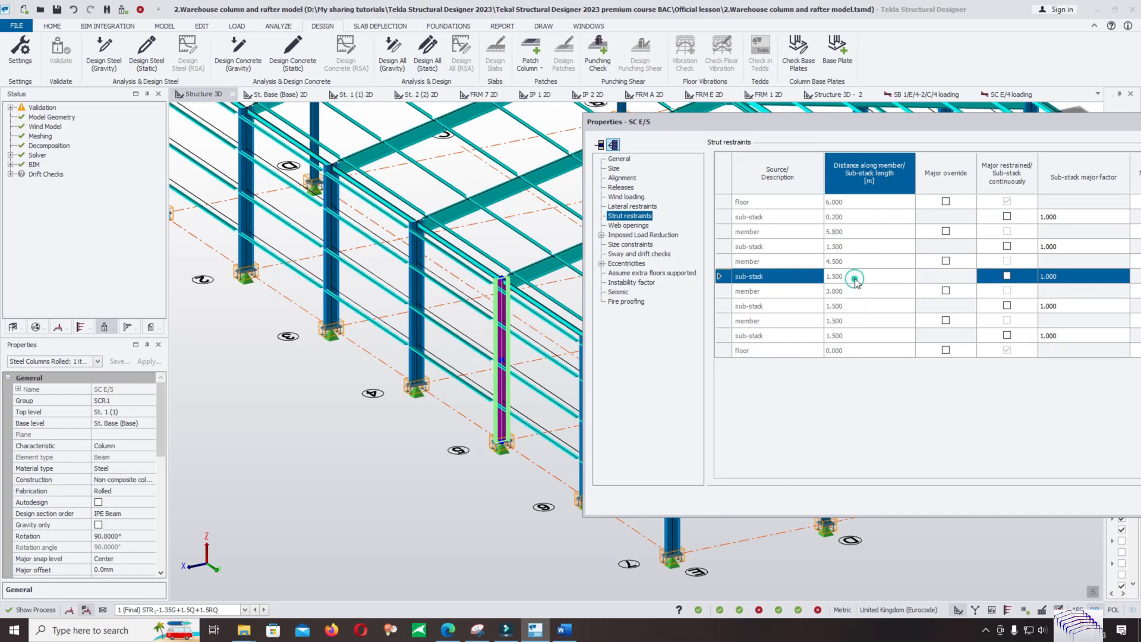
click(841, 249)
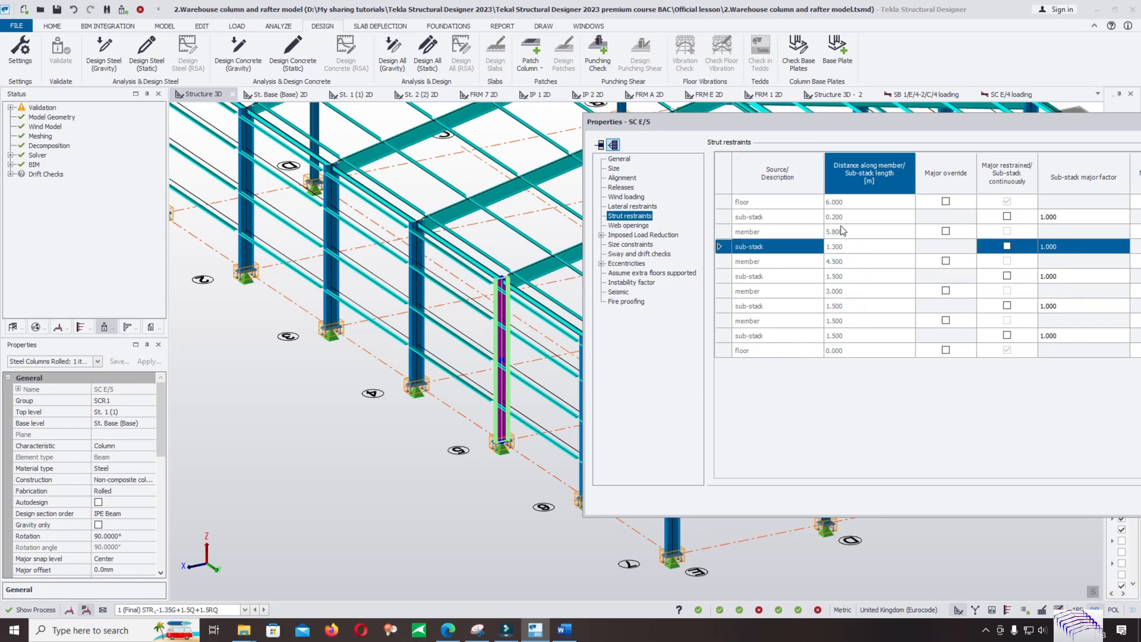
click(841, 220)
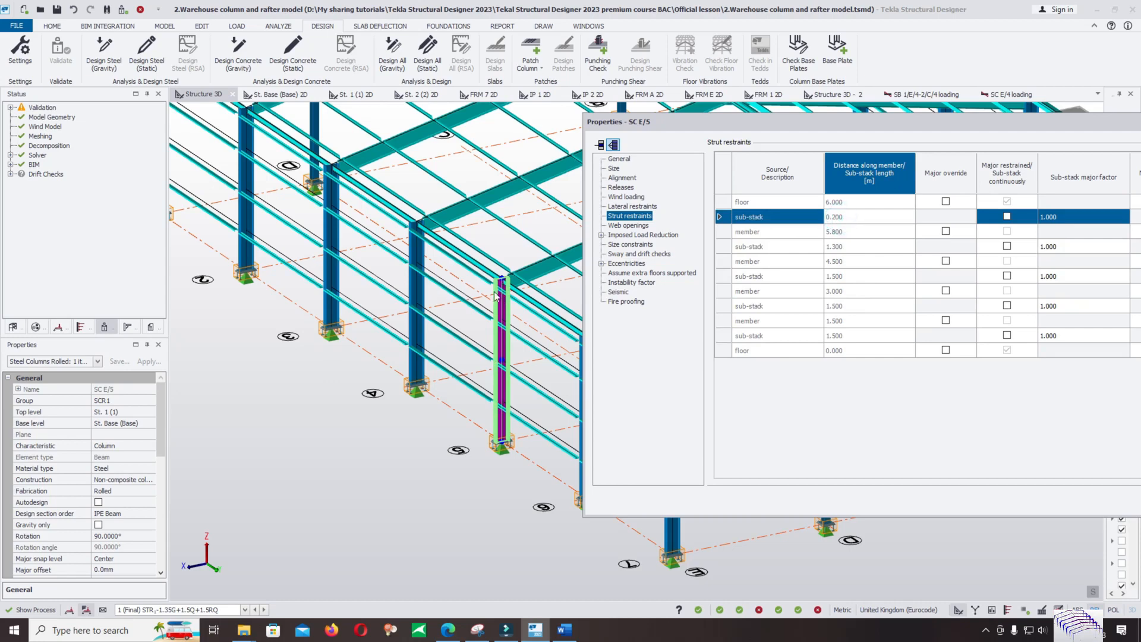
click(763, 337)
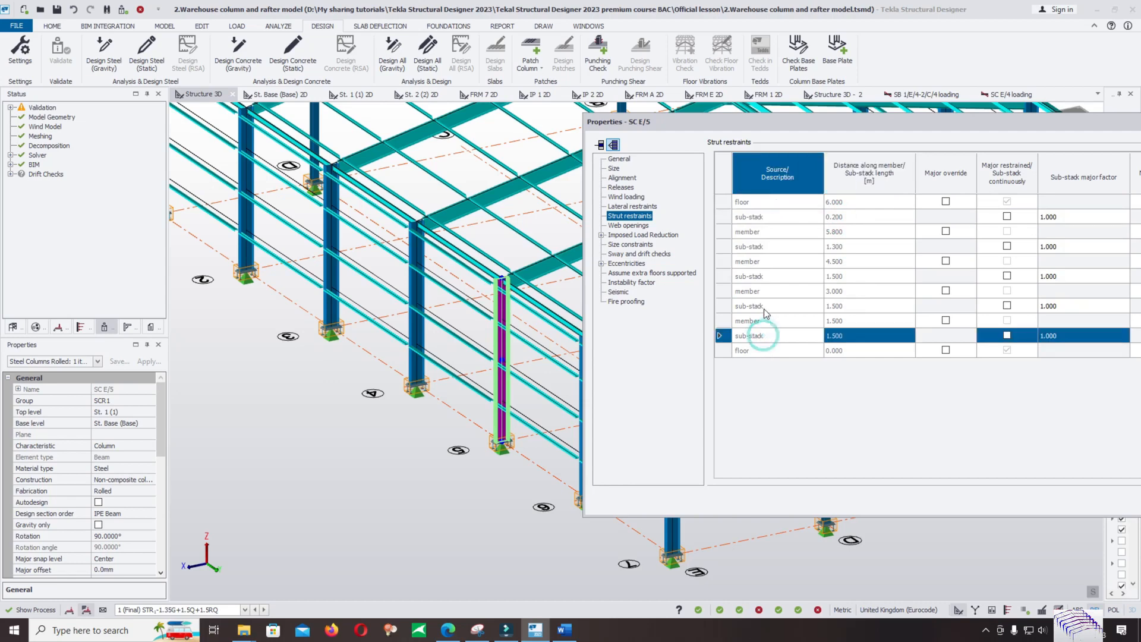
click(765, 306)
click(770, 277)
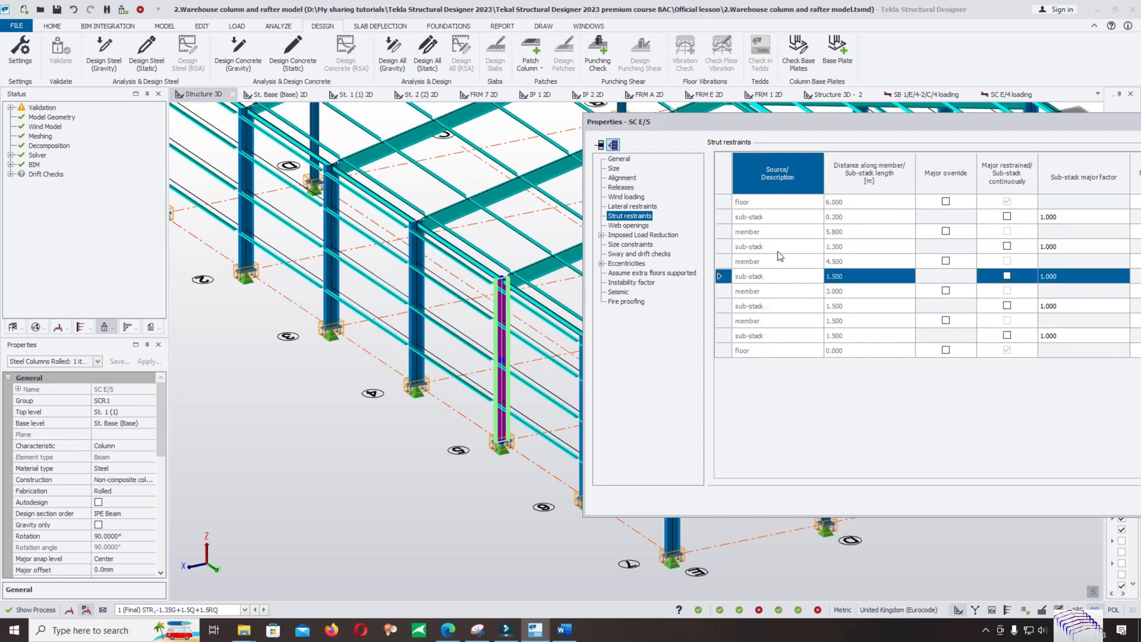
click(775, 248)
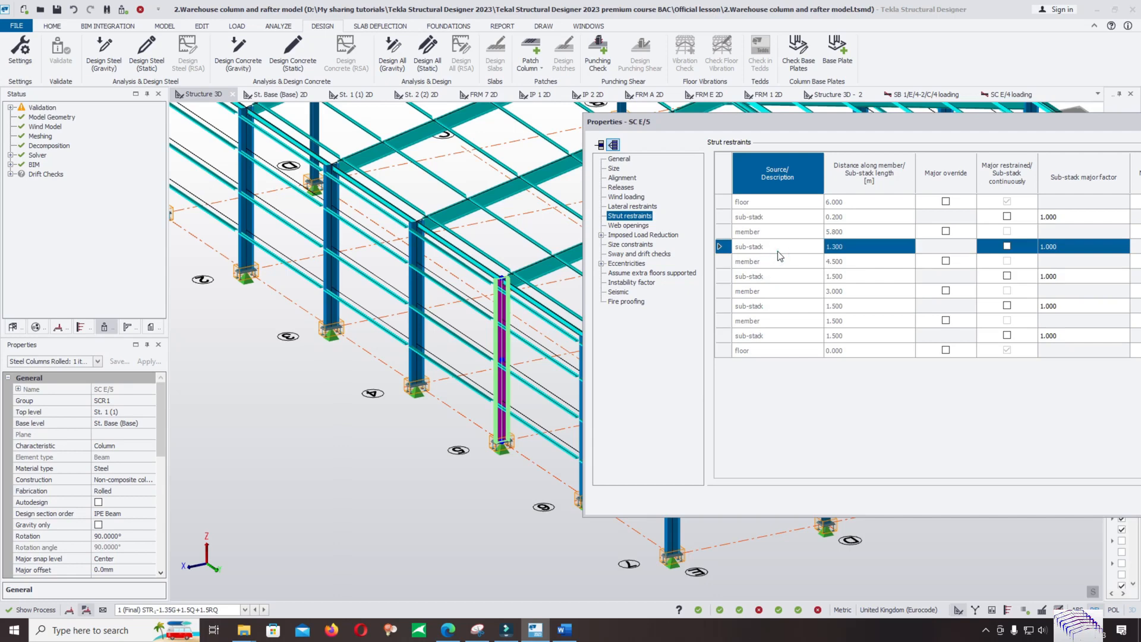
click(784, 232)
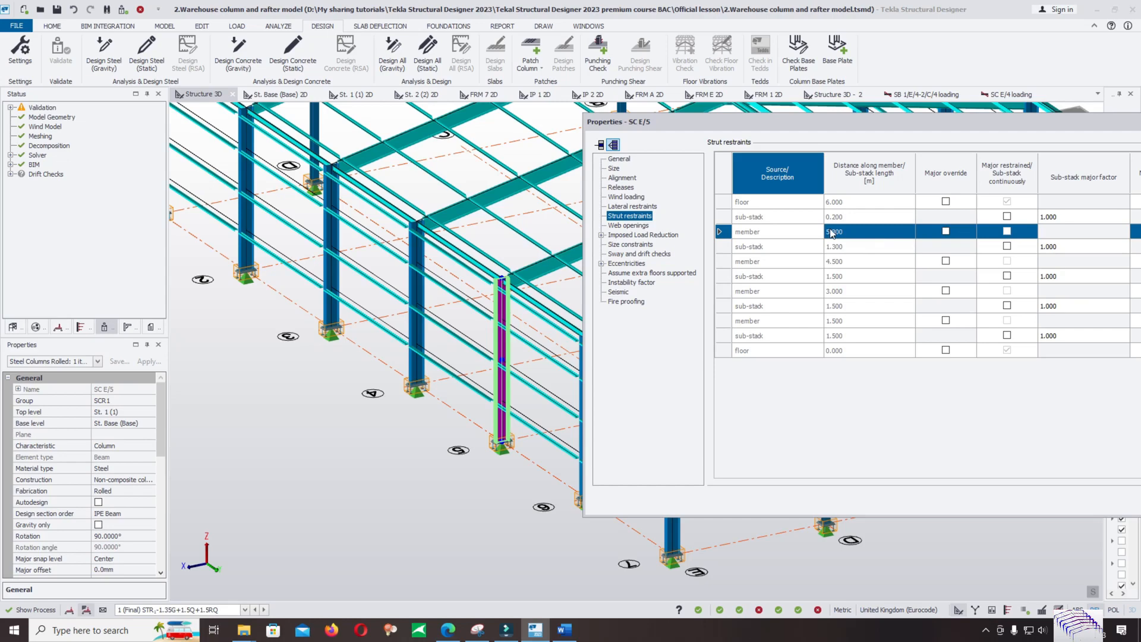
click(758, 338)
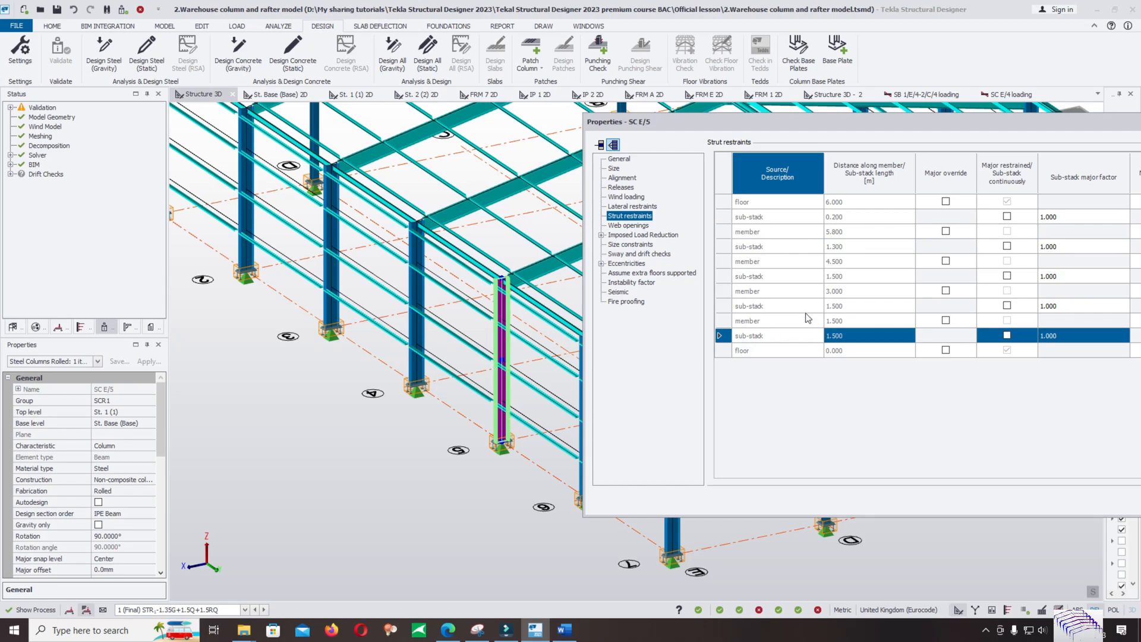
click(837, 307)
click(832, 277)
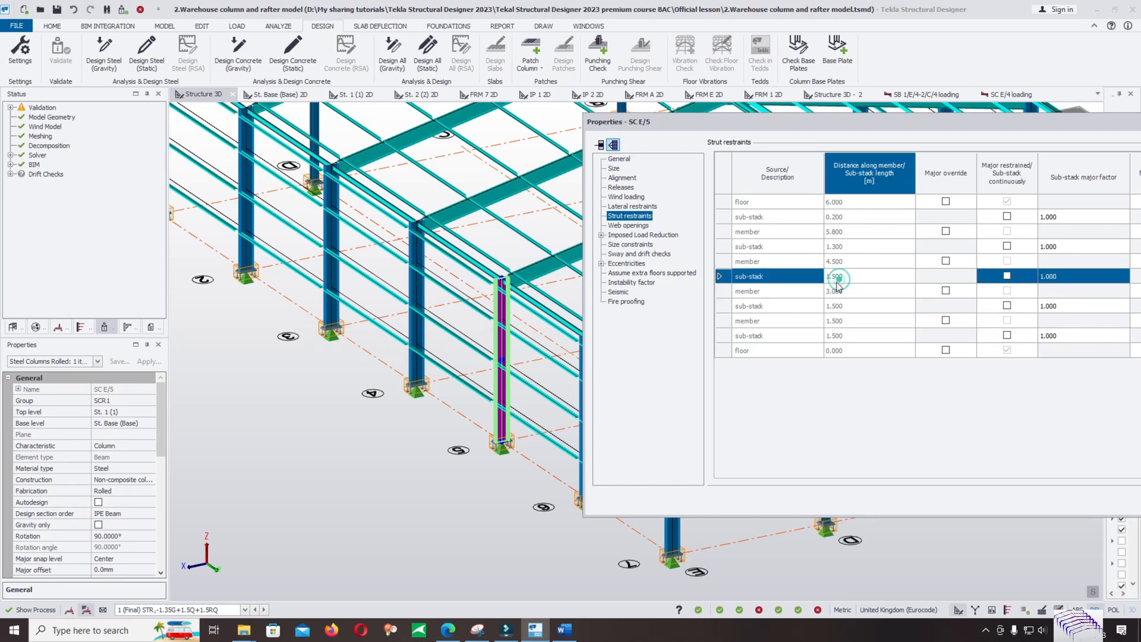
click(848, 247)
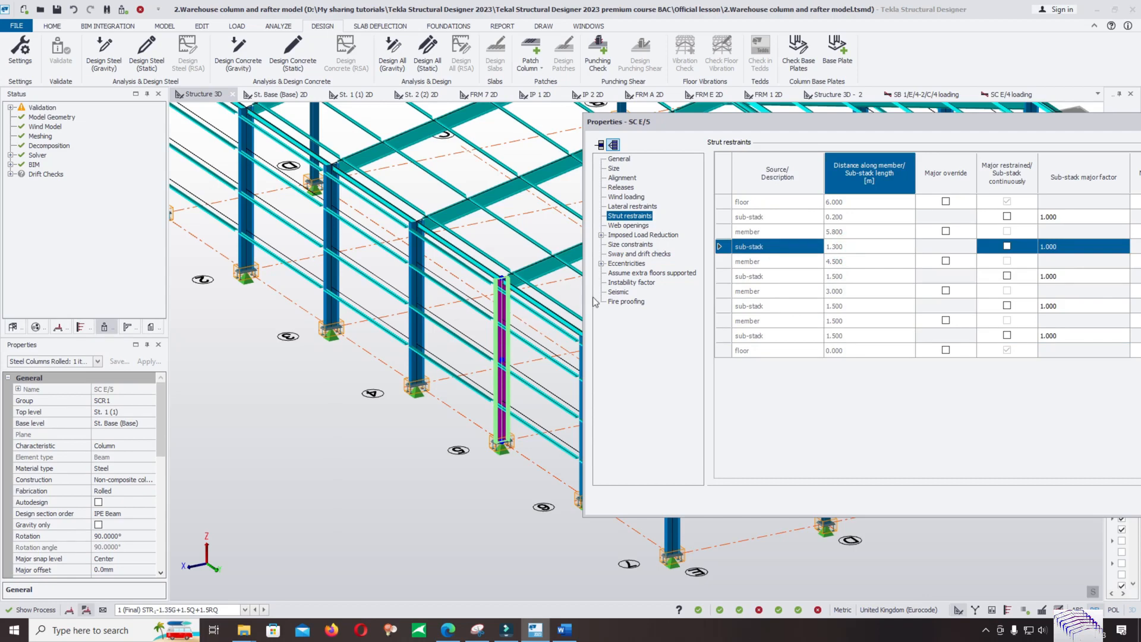
Enable the major override in the strut restraints for the member at 4.500 m along column SC E/5.
drag(882, 124, 921, 139)
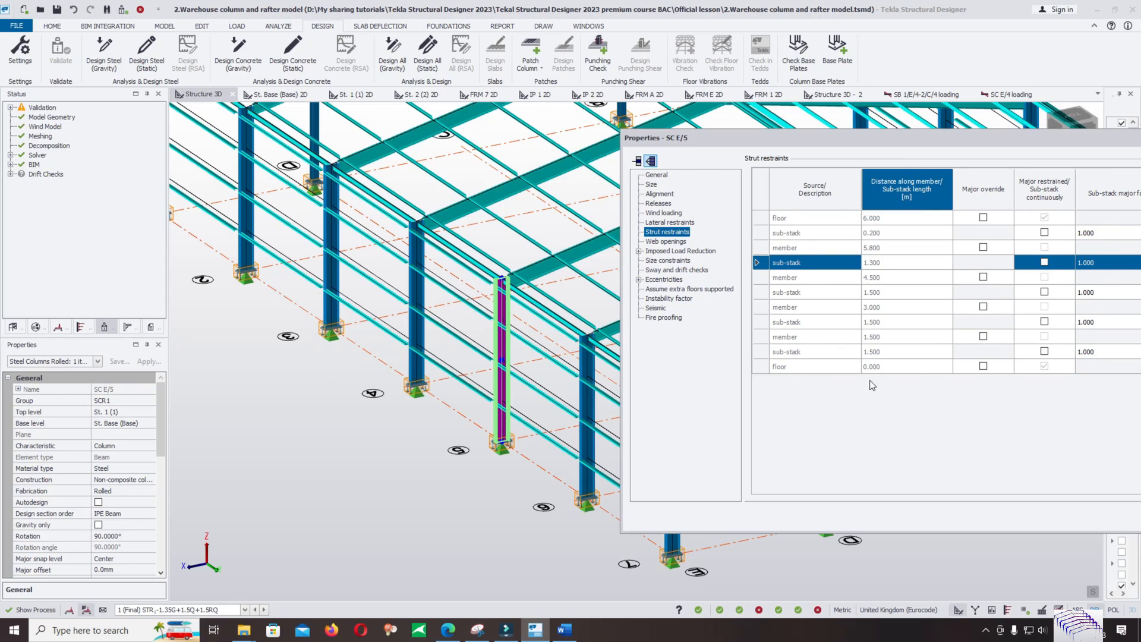
click(878, 351)
click(886, 321)
click(893, 293)
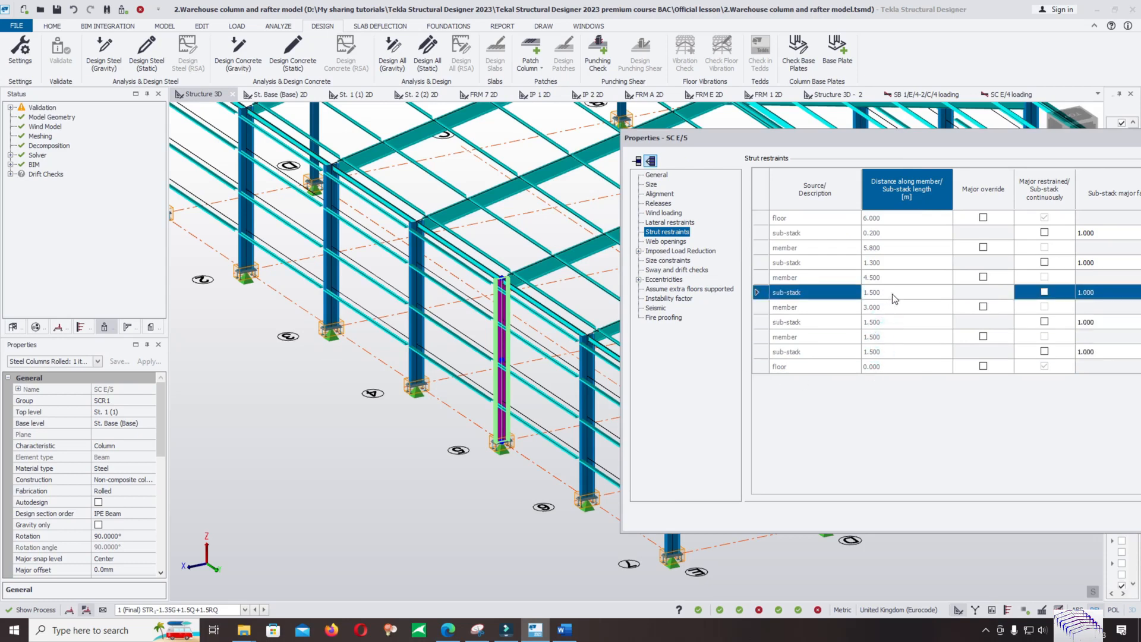
click(892, 294)
click(900, 278)
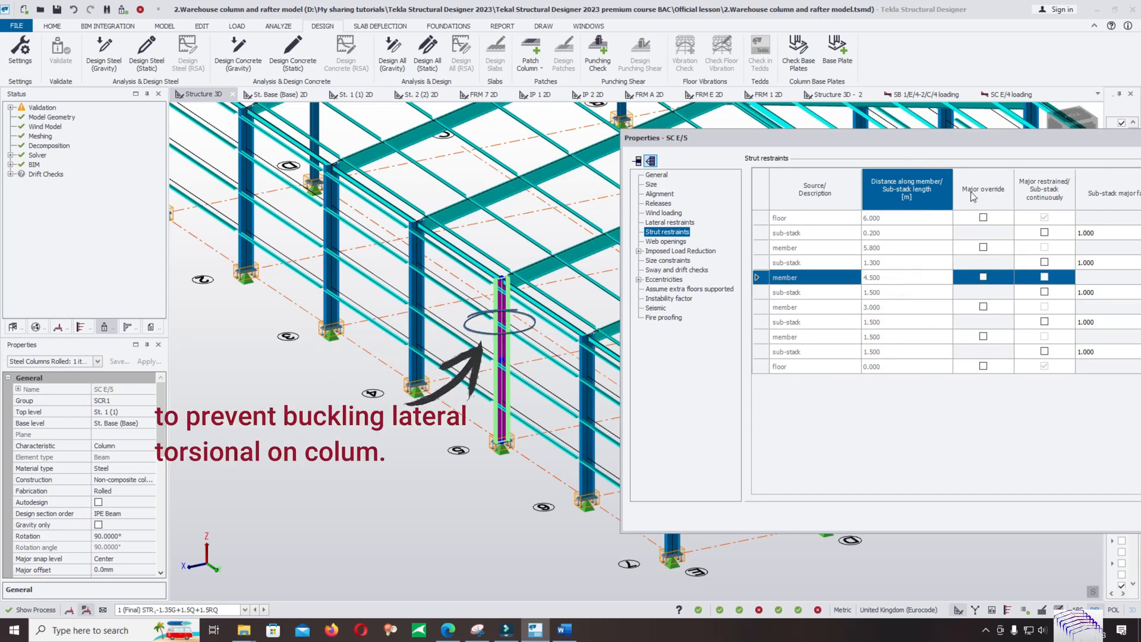
click(983, 280)
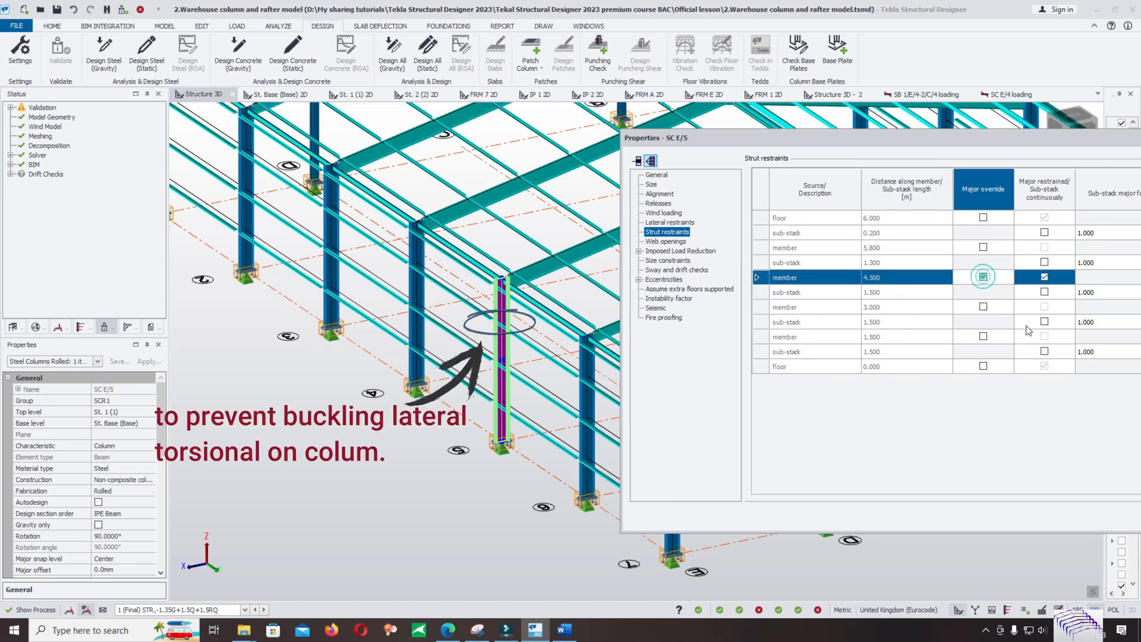
Apply the strut restraint override made on column SC E/5.
drag(990, 142, 686, 124)
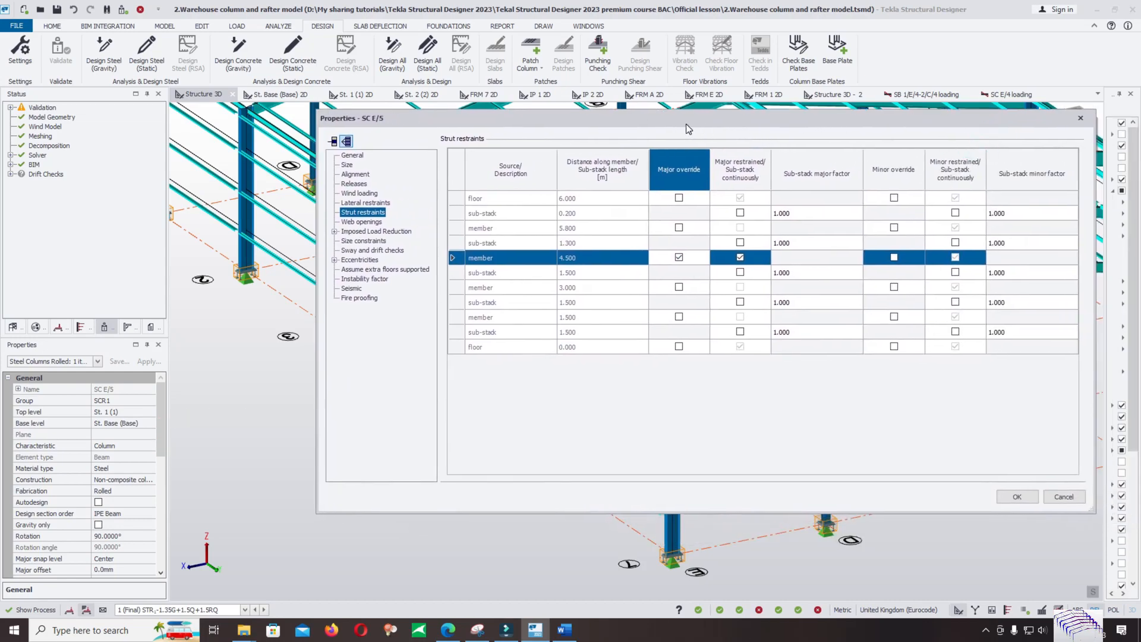
click(1017, 496)
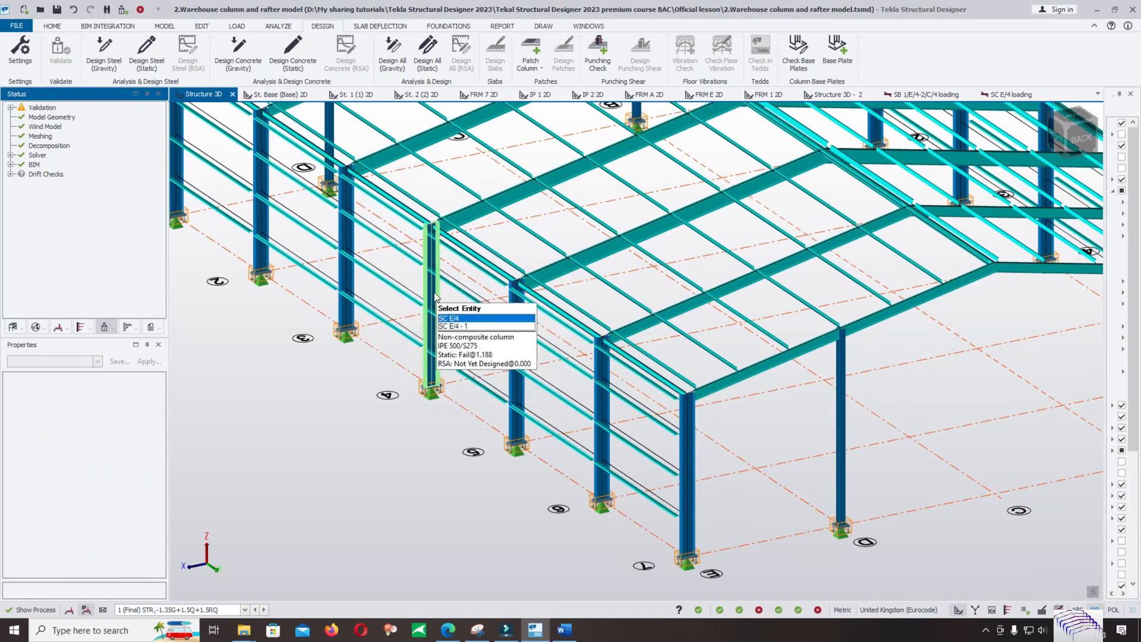
Enable the major override in column SC E/4's strut restraints for the member at 4.500 m and apply it.
double_click(432, 291)
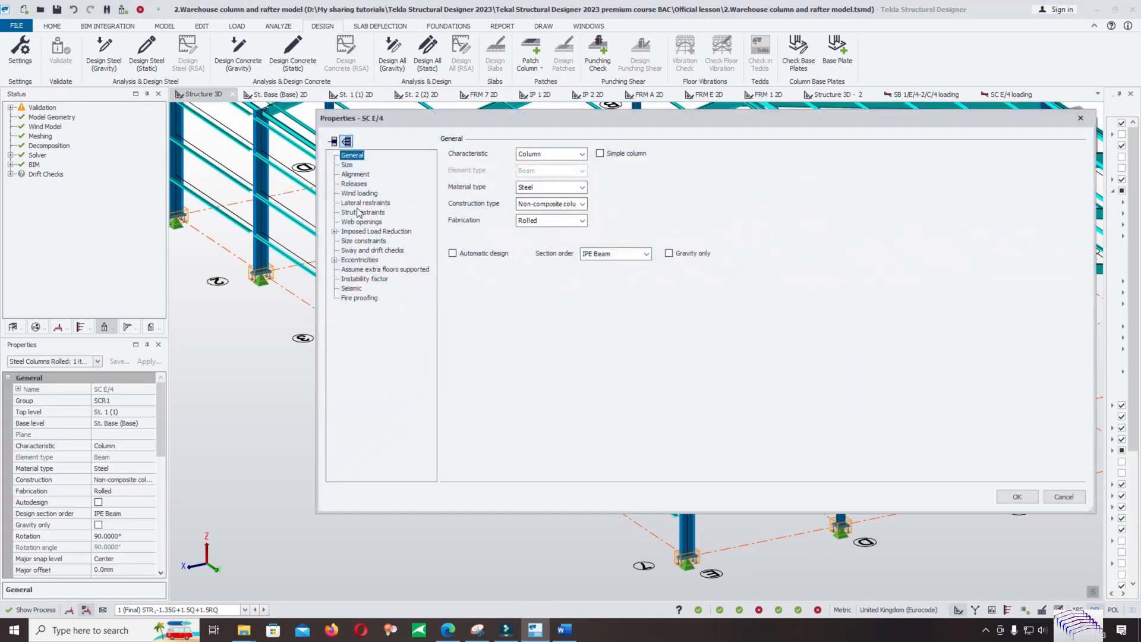
click(362, 213)
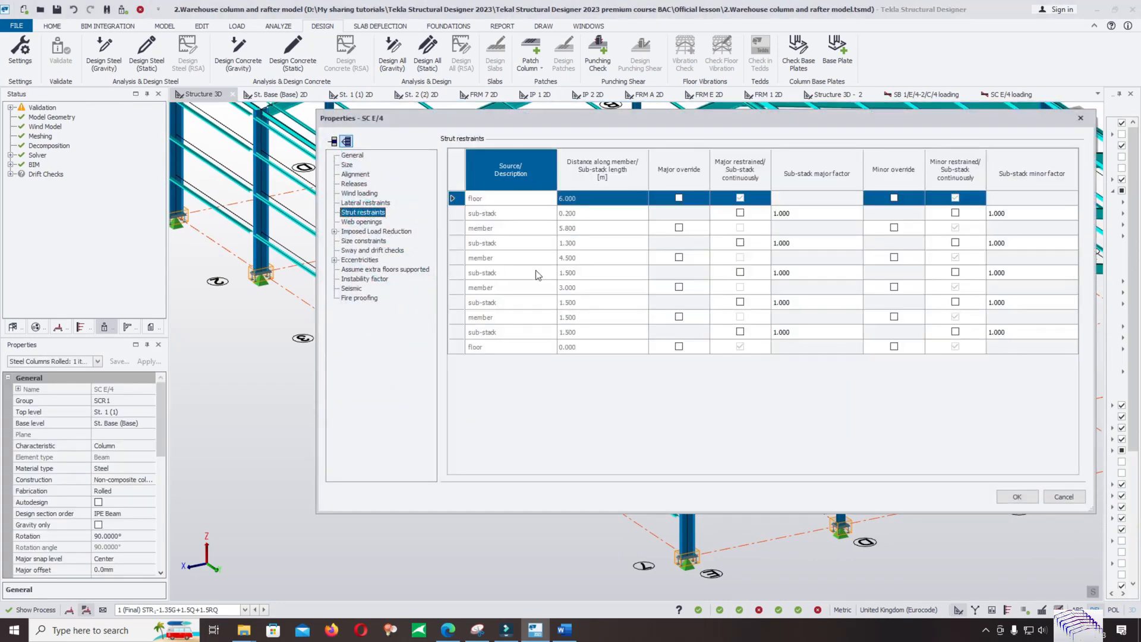
drag(577, 116, 827, 111)
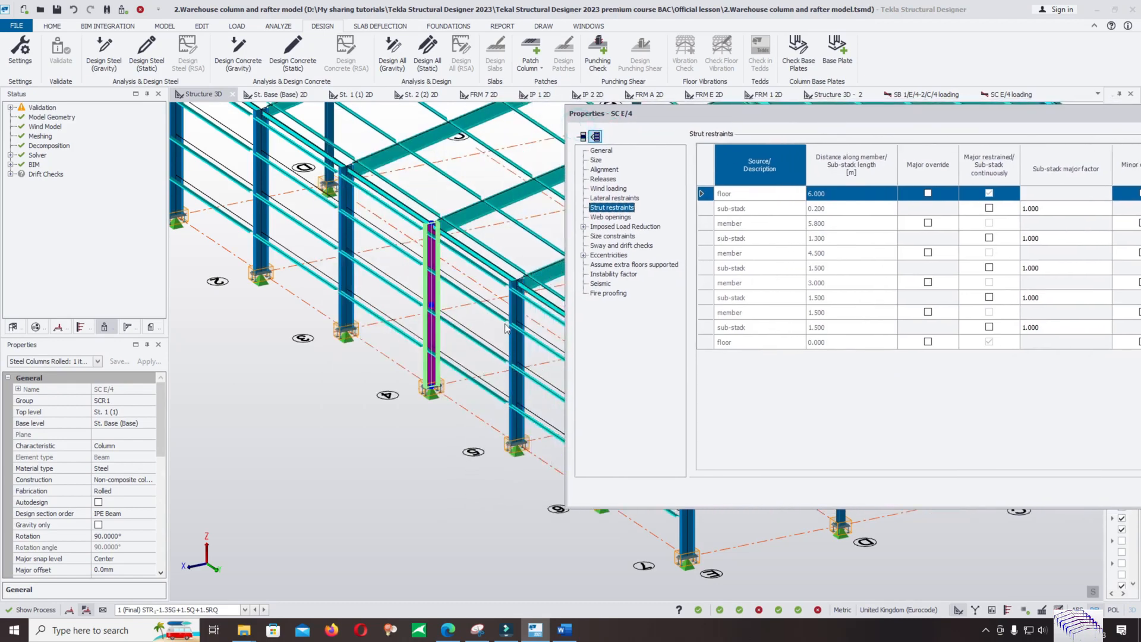
click(839, 327)
click(829, 298)
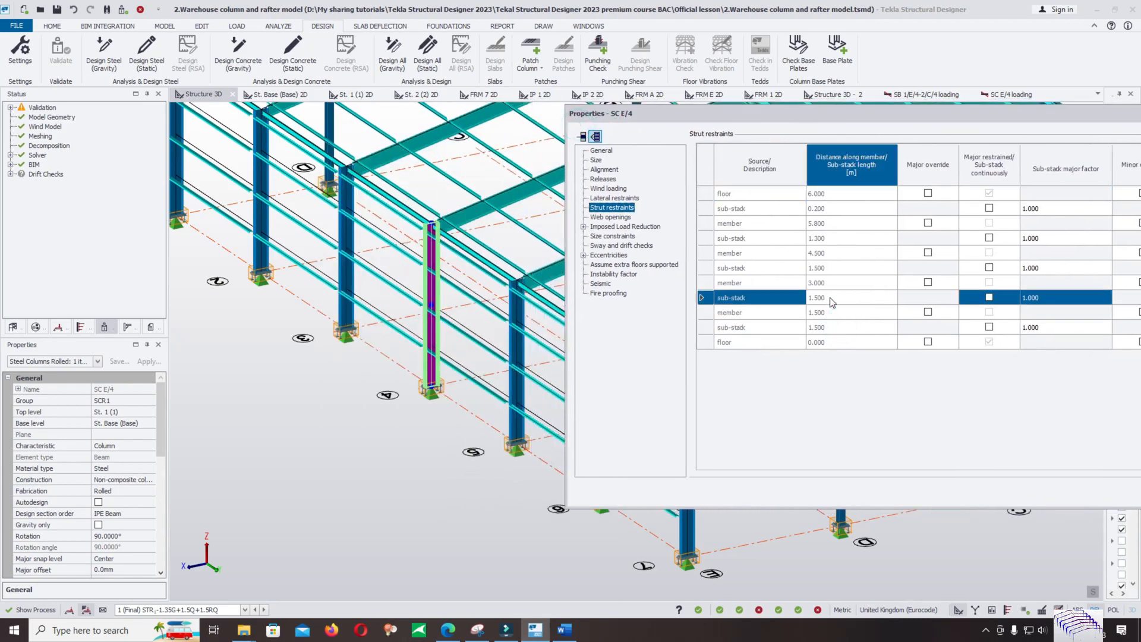
click(835, 256)
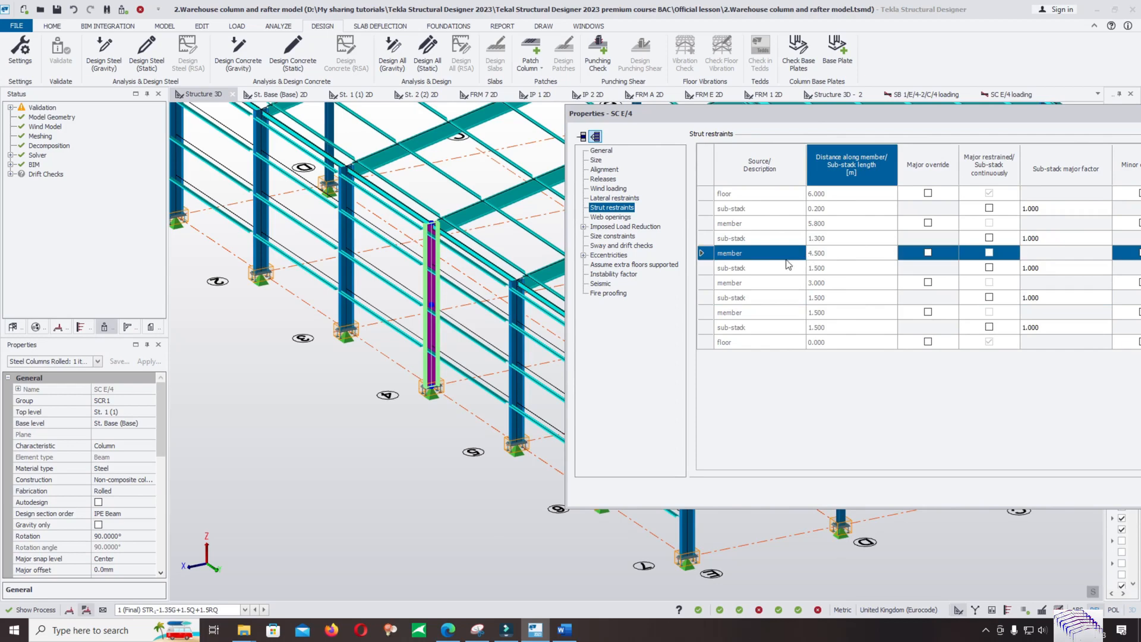
click(927, 253)
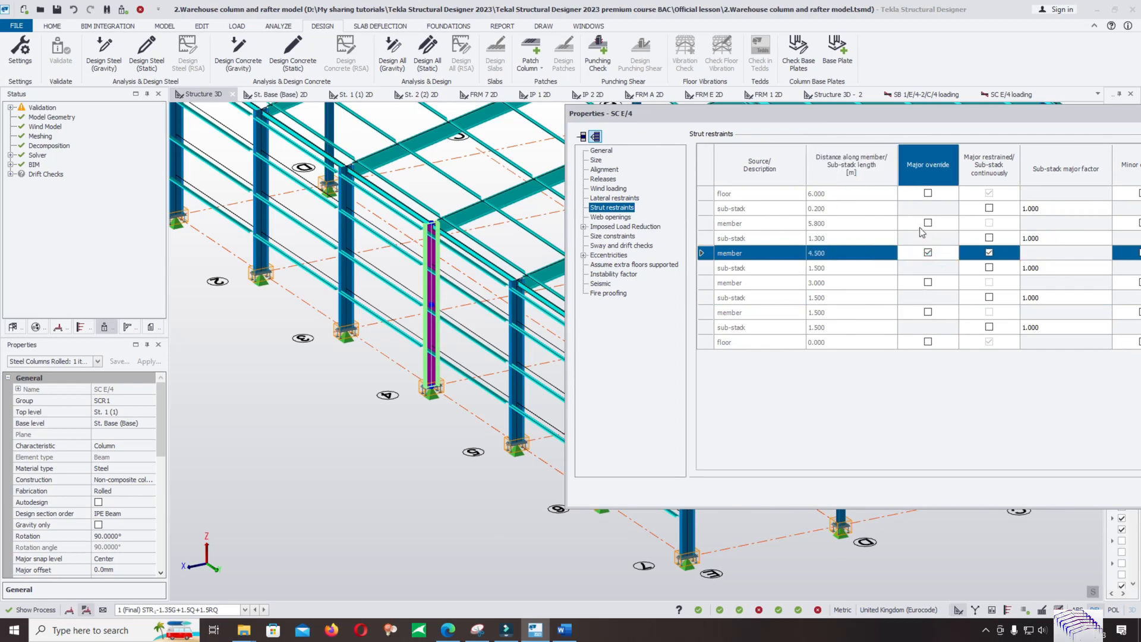
drag(904, 115, 641, 121)
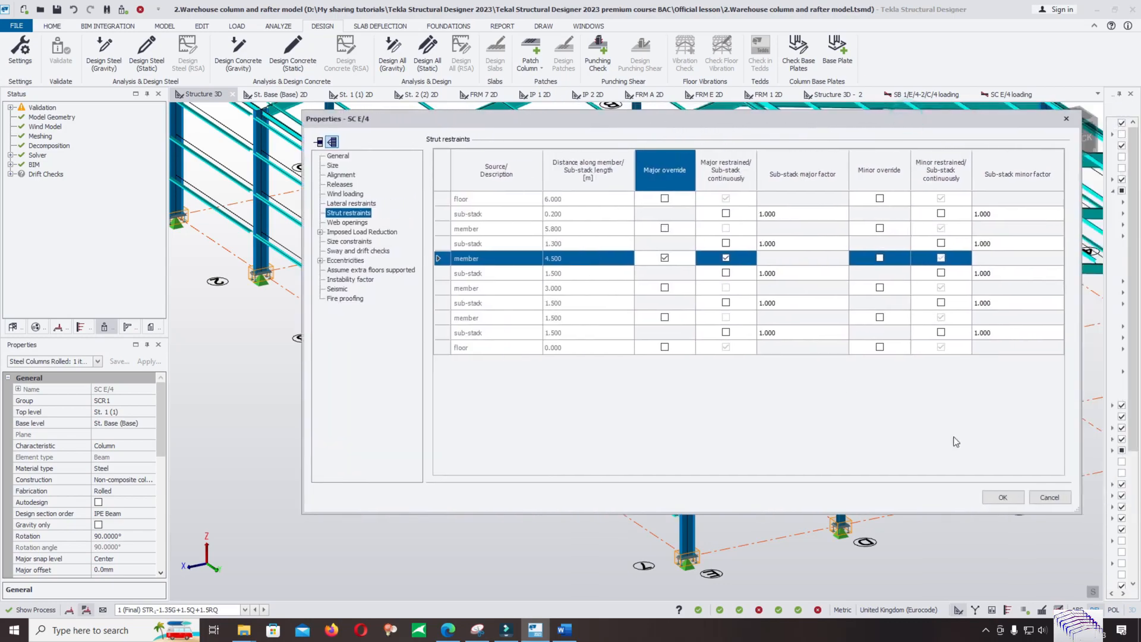
click(998, 494)
Override the major strut restraint of column SC E/3 for the member at 4.500 m and apply it.
scroll(465, 348, down, 5)
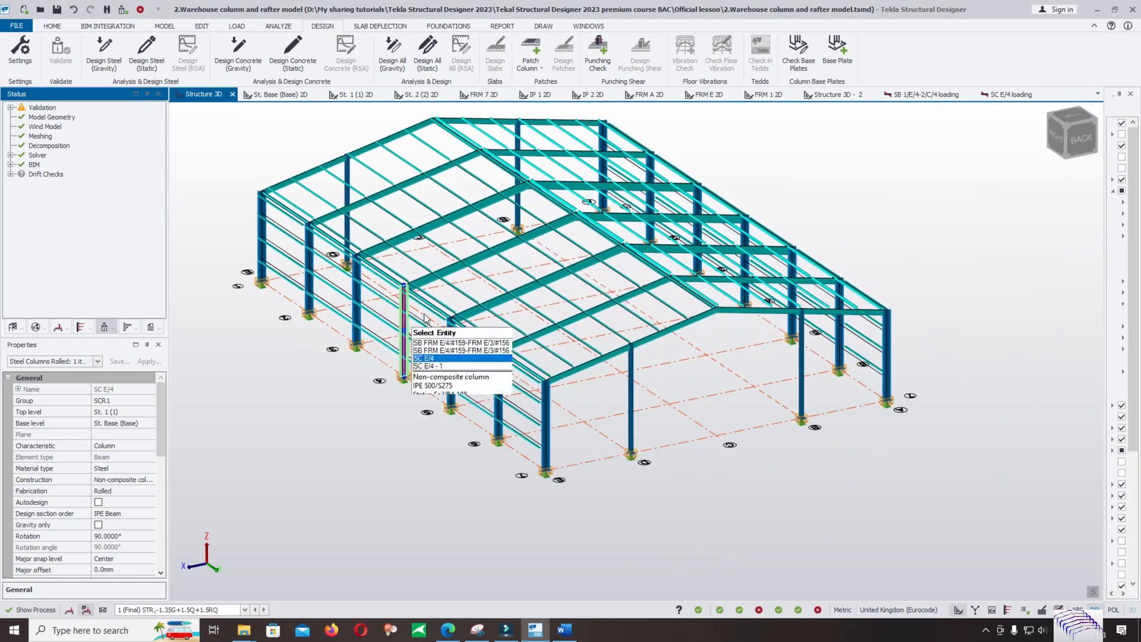
scroll(481, 288, up, 5)
key(Escape)
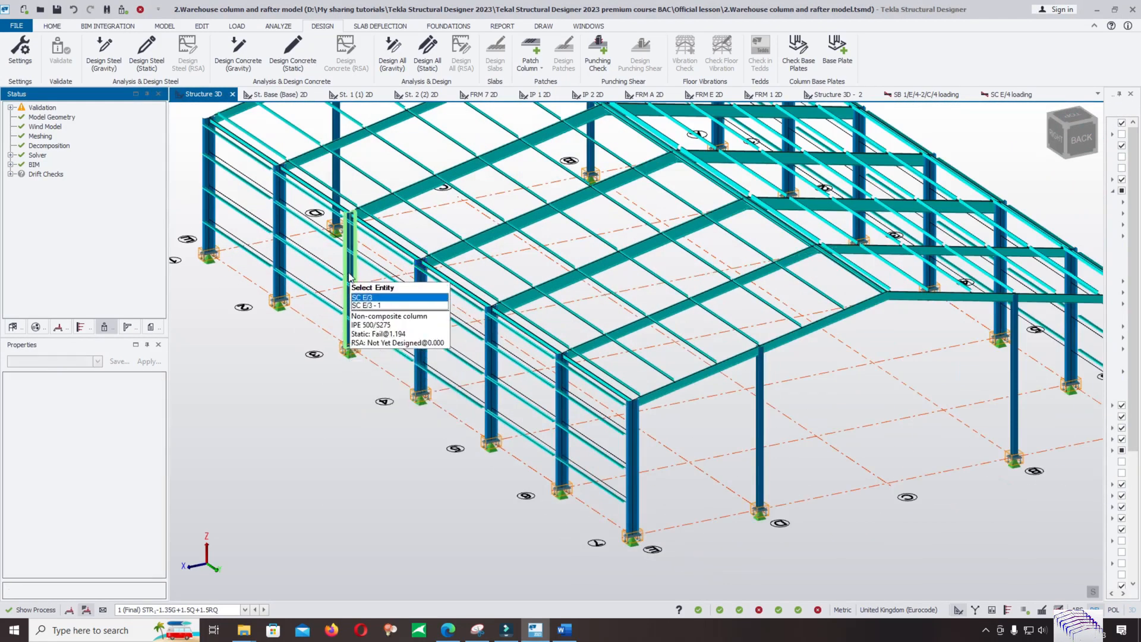
double_click(347, 267)
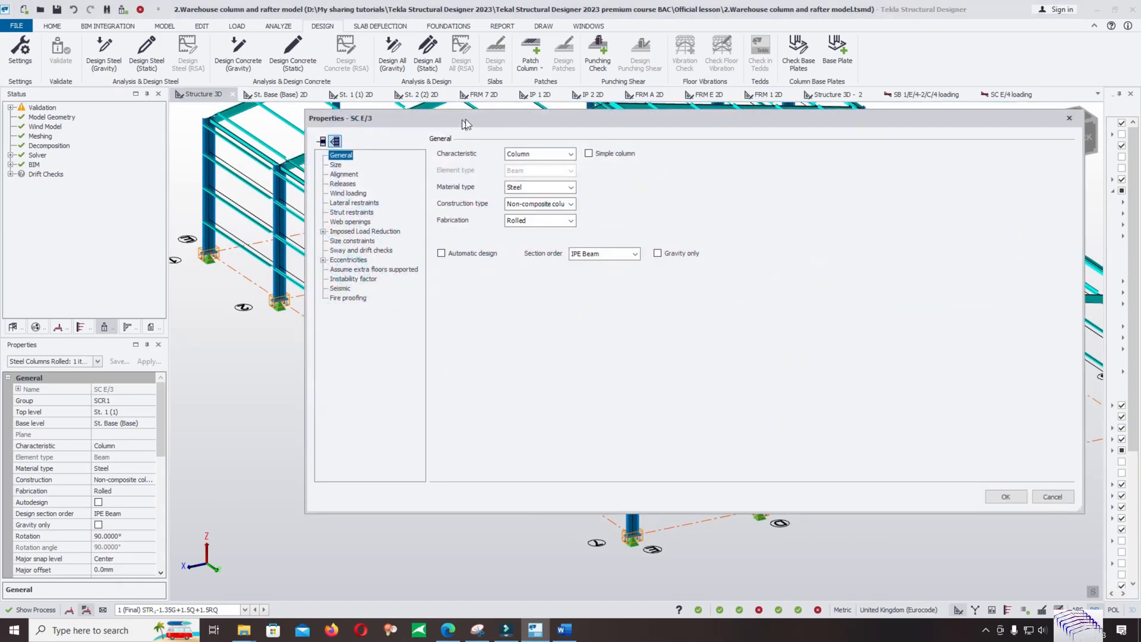
drag(458, 119, 640, 99)
click(533, 193)
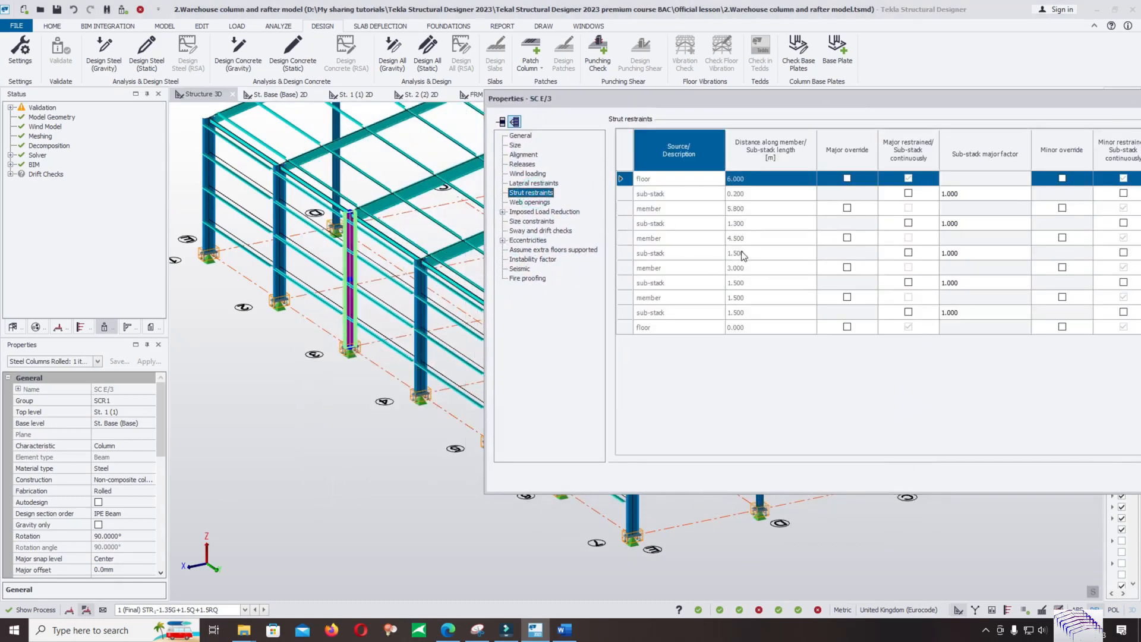
click(847, 237)
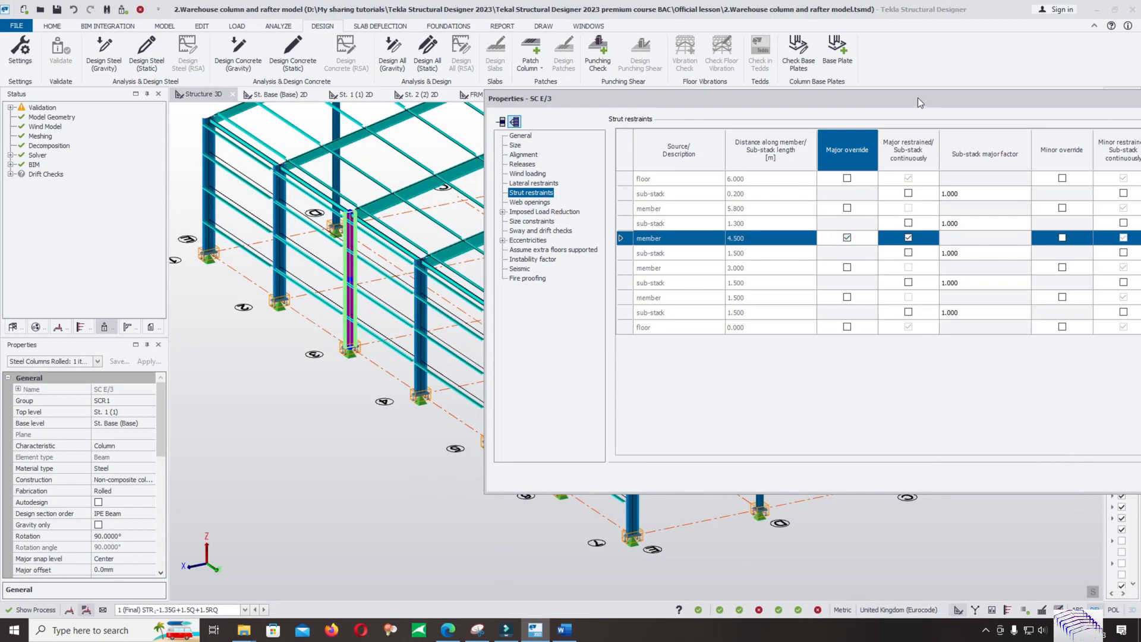
drag(917, 100, 708, 114)
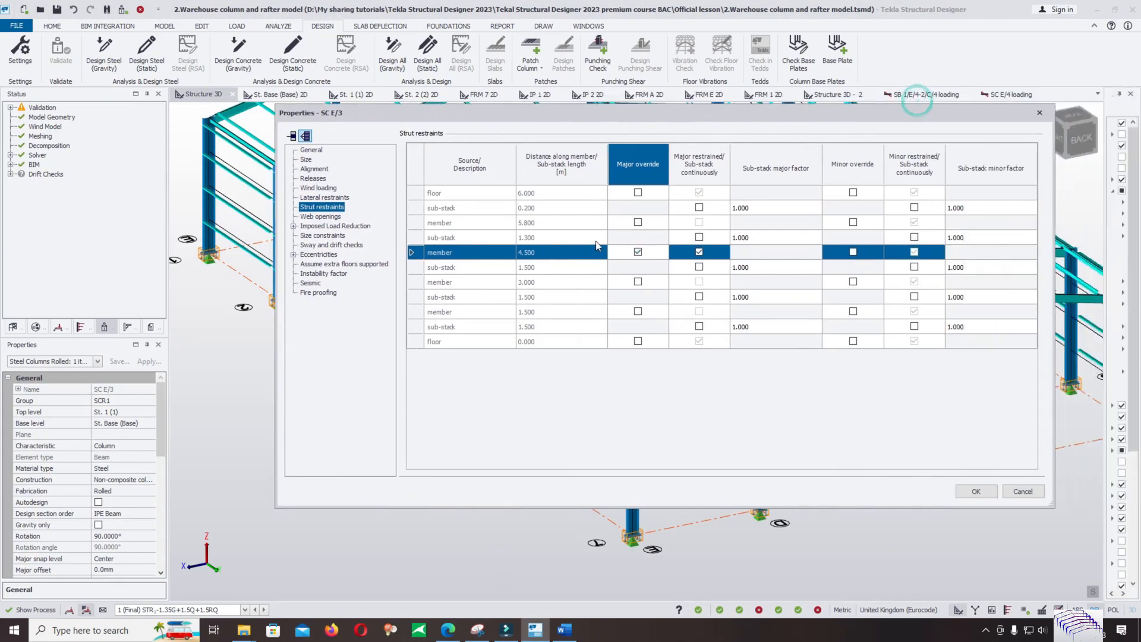
click(974, 493)
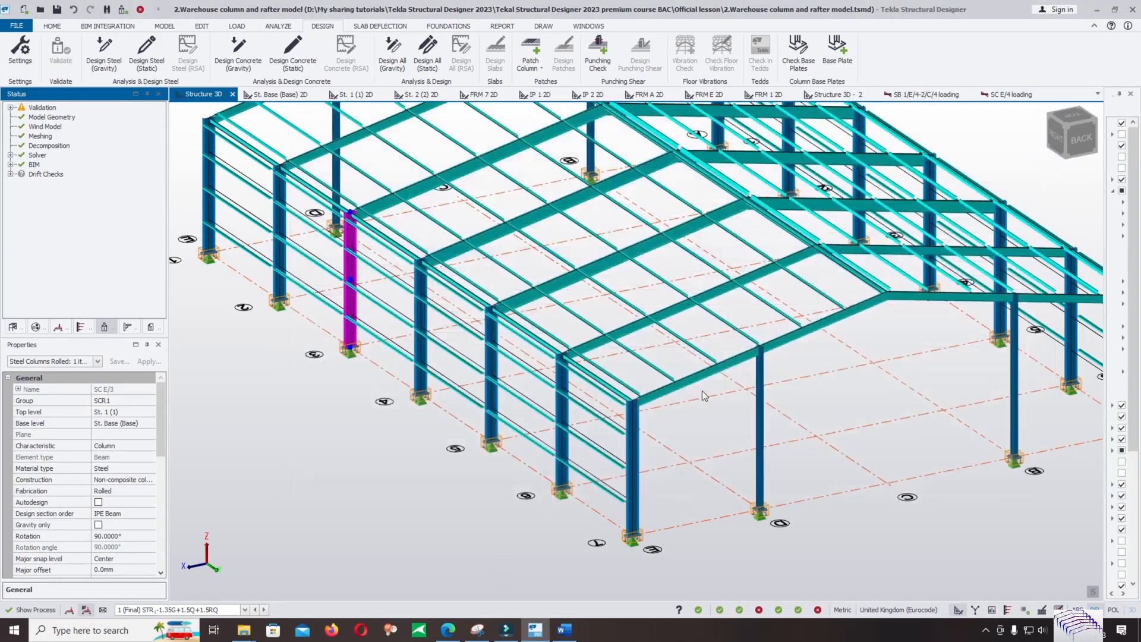
On the opposite side wall, enable the major strut restraint override at 4.500 m along column SC A/5 and apply it.
mouse_move(664, 378)
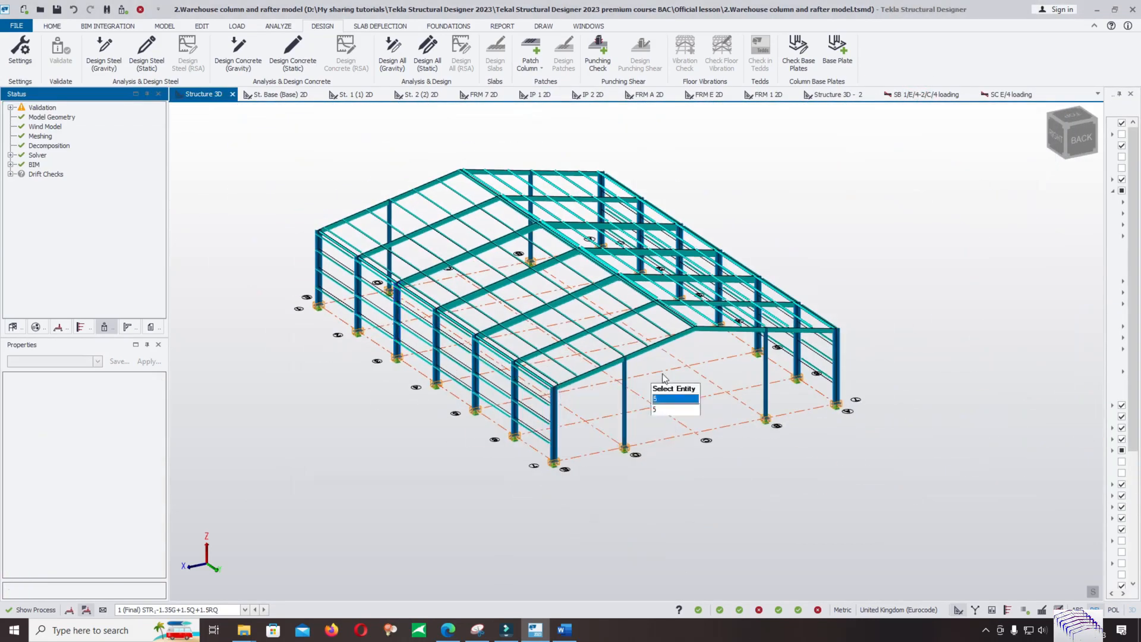
right_drag(886, 363, 511, 349)
scroll(511, 350, up, 3)
click(588, 417)
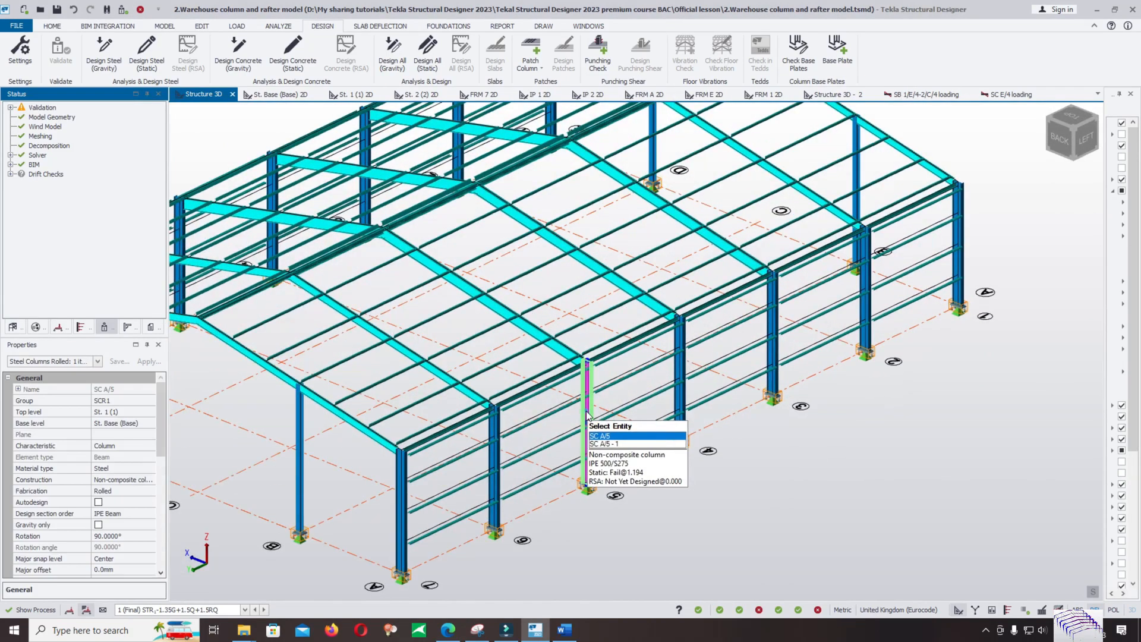
double_click(589, 417)
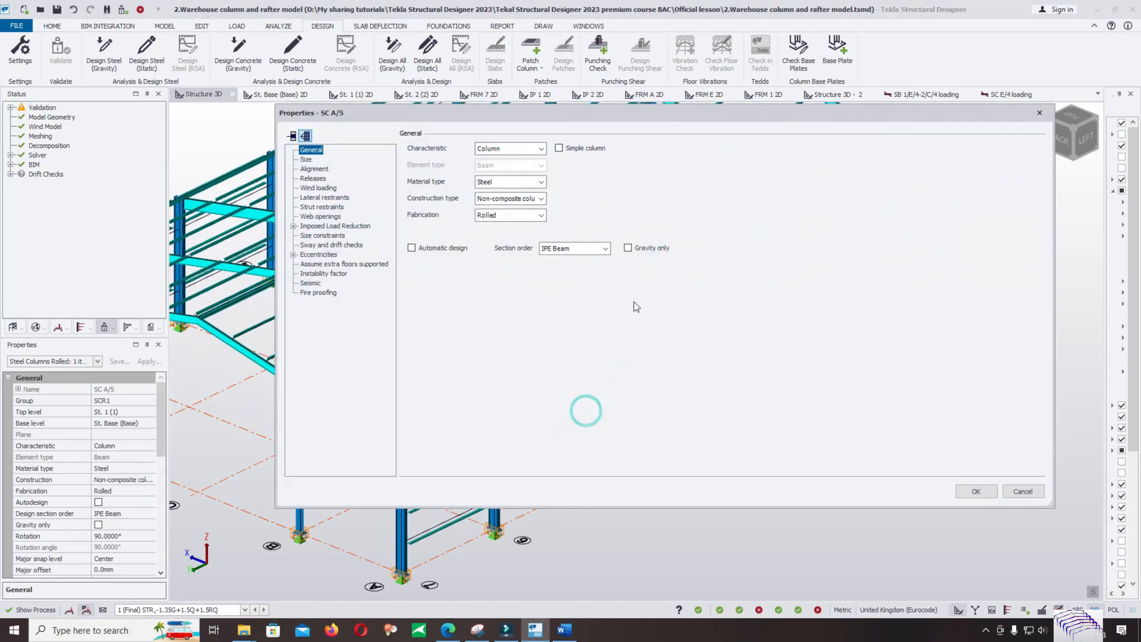
click(321, 207)
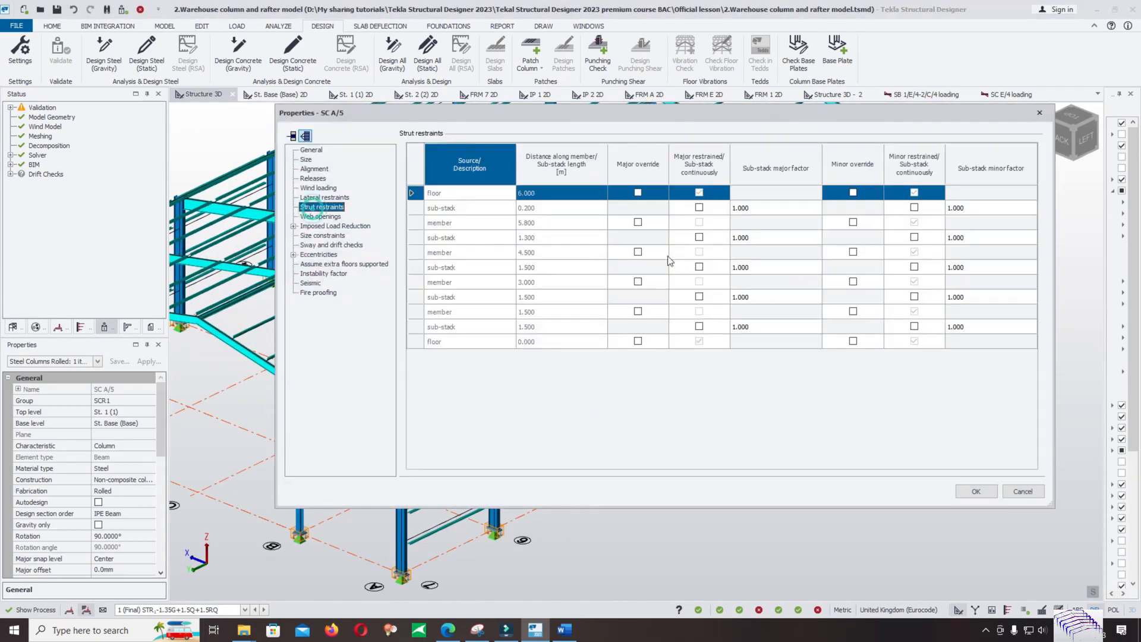
click(638, 252)
click(971, 490)
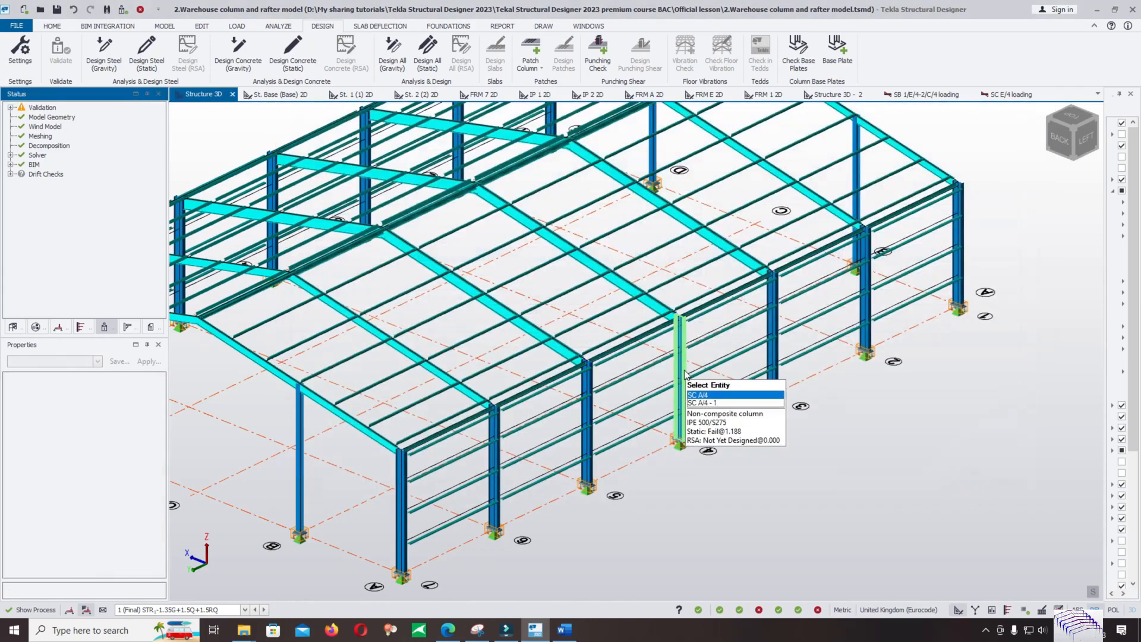
Enable the major strut restraint override for the member at 4.500 m along column SC A/4 and apply it.
double_click(679, 380)
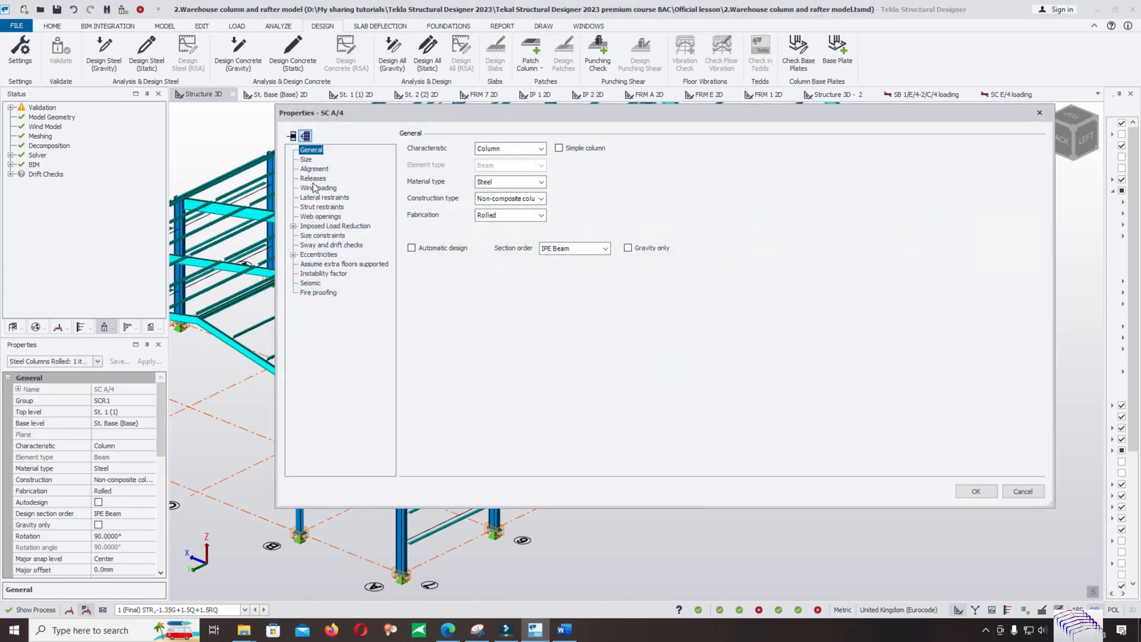
click(321, 208)
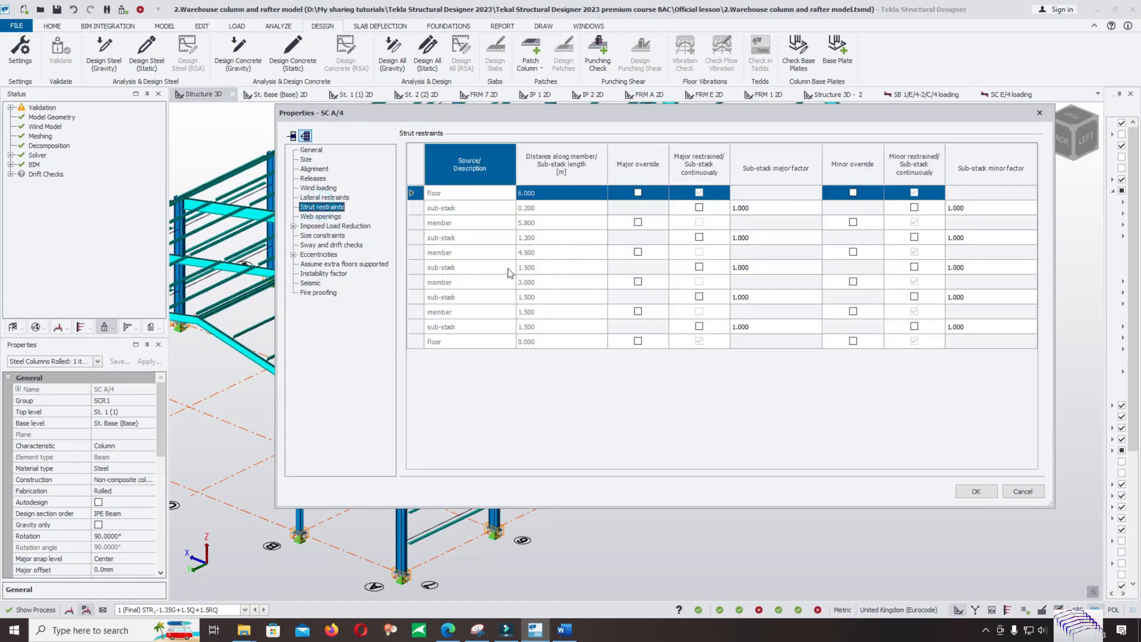
click(637, 252)
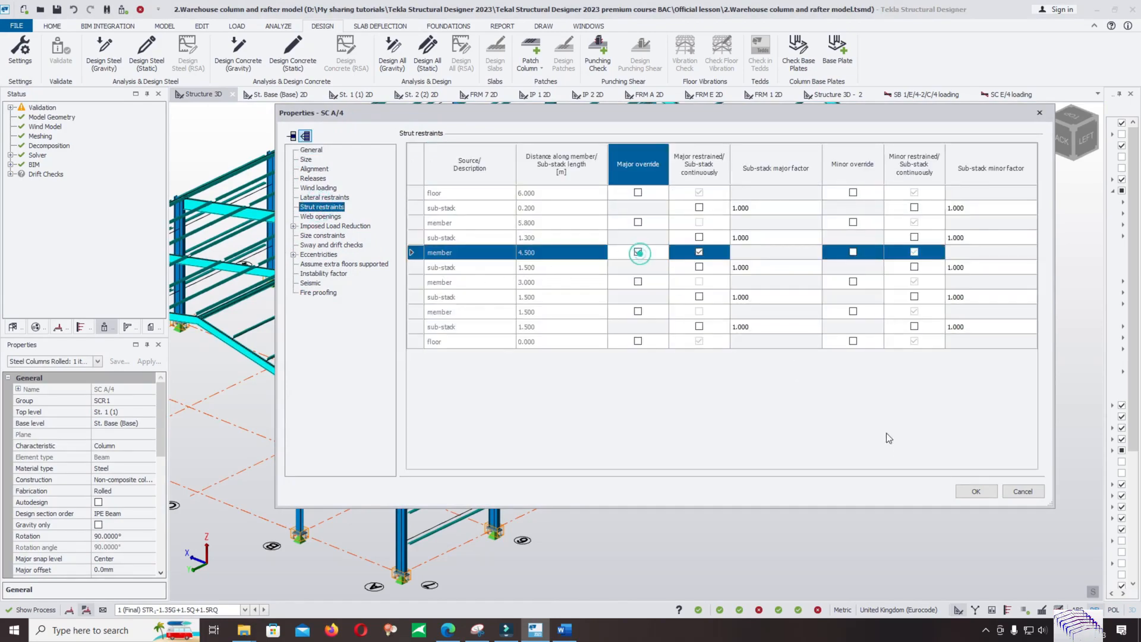
click(974, 491)
Set the major strut restraint override at 4.500 m along column SC A/3, apply it and clear the selection.
double_click(774, 334)
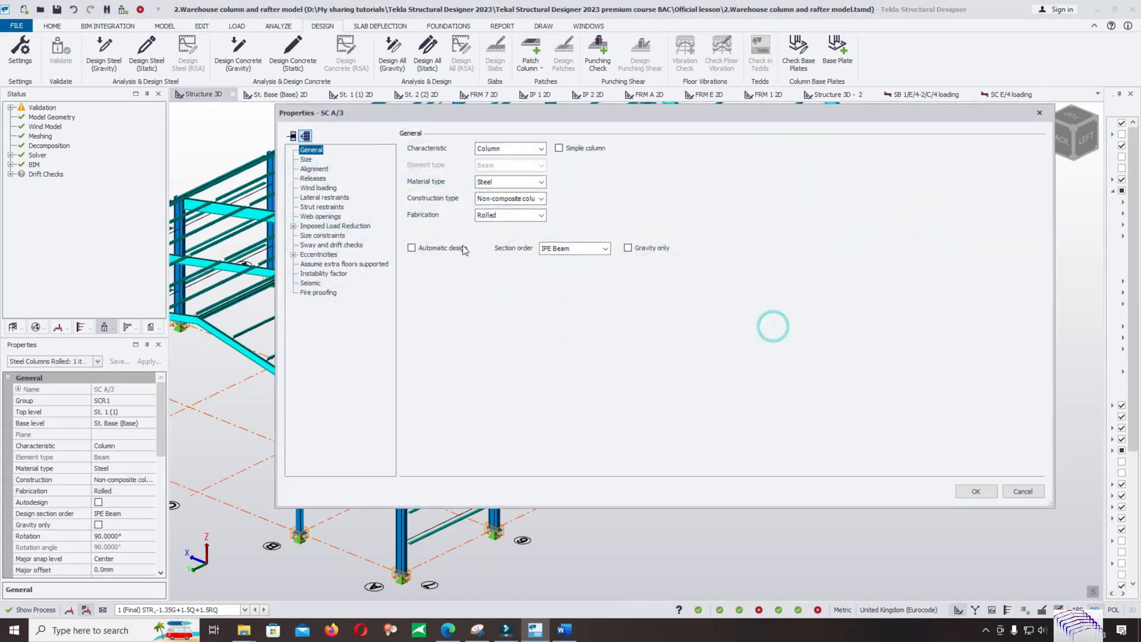
click(323, 207)
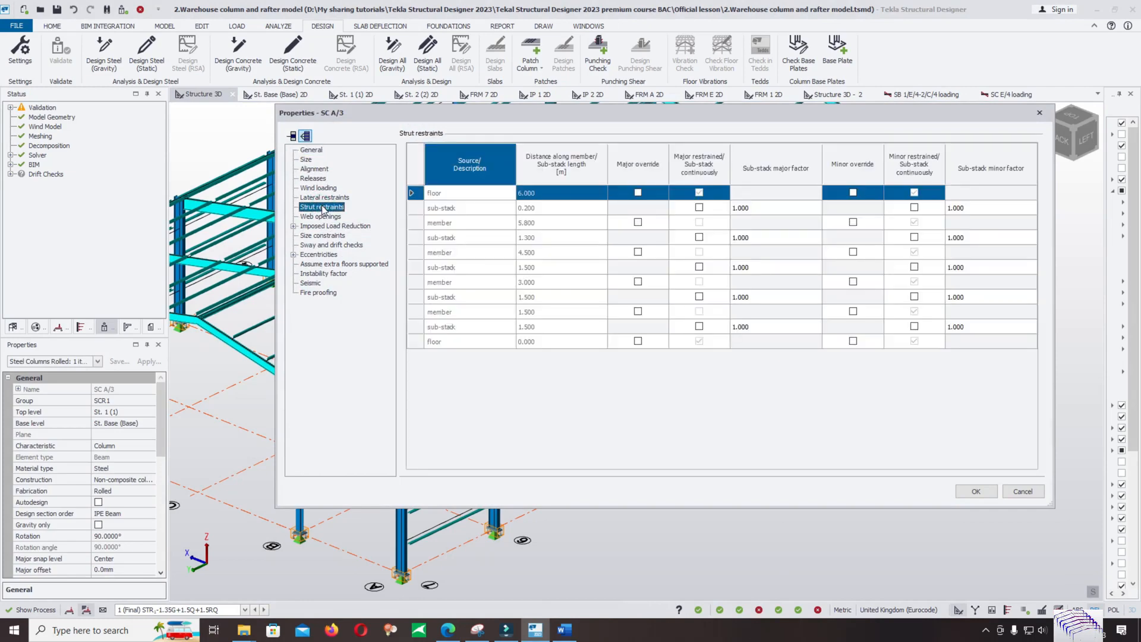
click(638, 252)
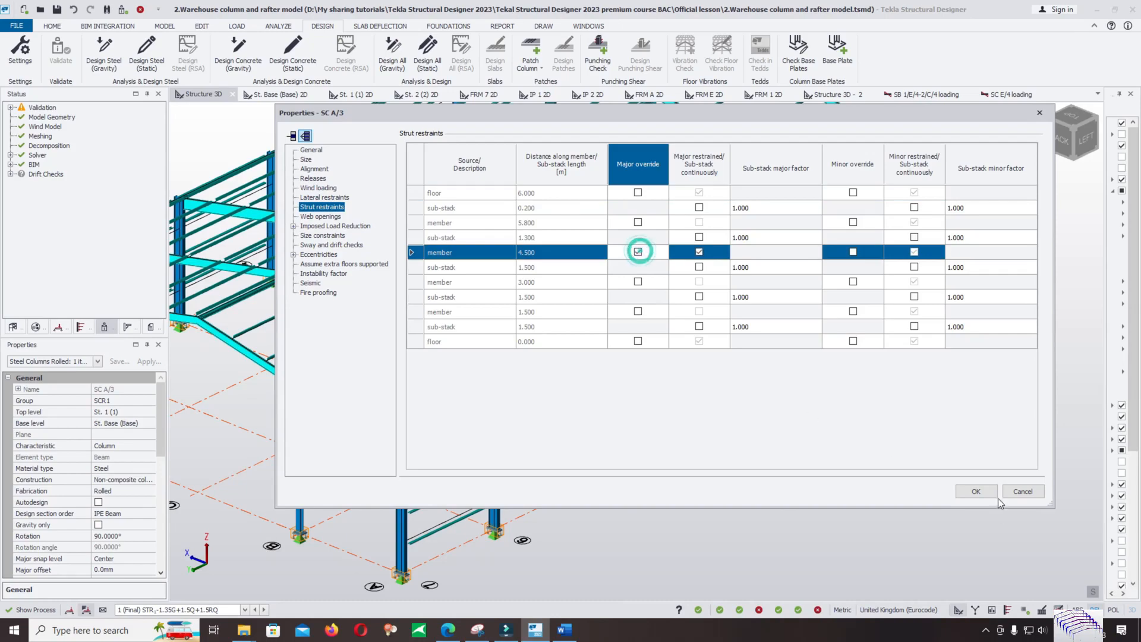
click(976, 491)
key(Escape)
Save the warehouse model and rerun the static analysis and design for all members.
right_drag(441, 497, 787, 505)
click(14, 26)
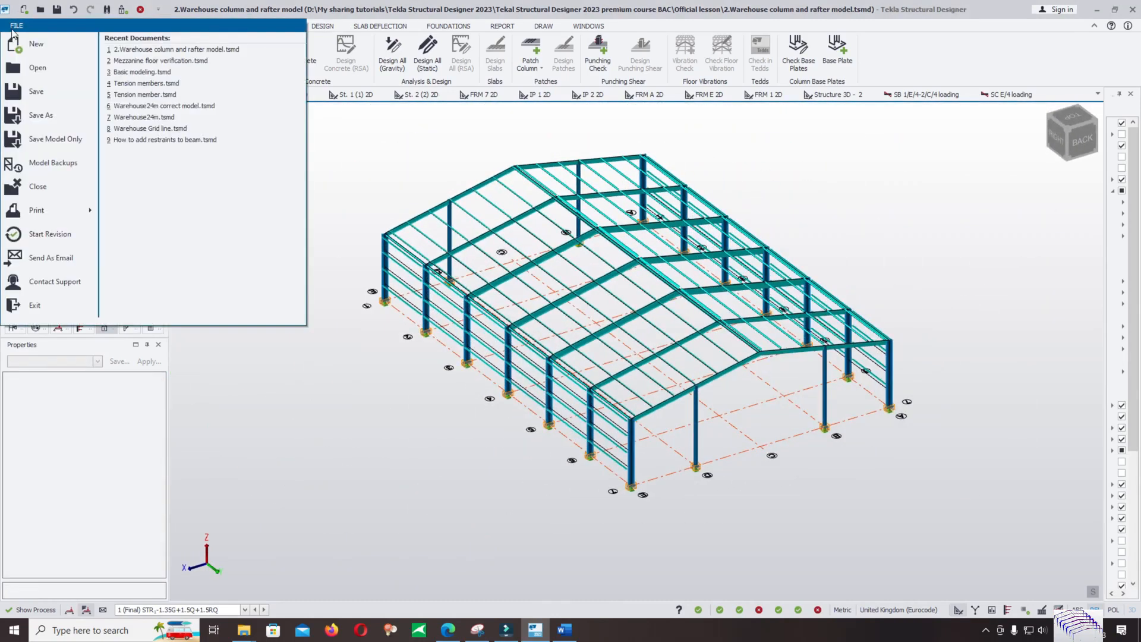
key(Escape)
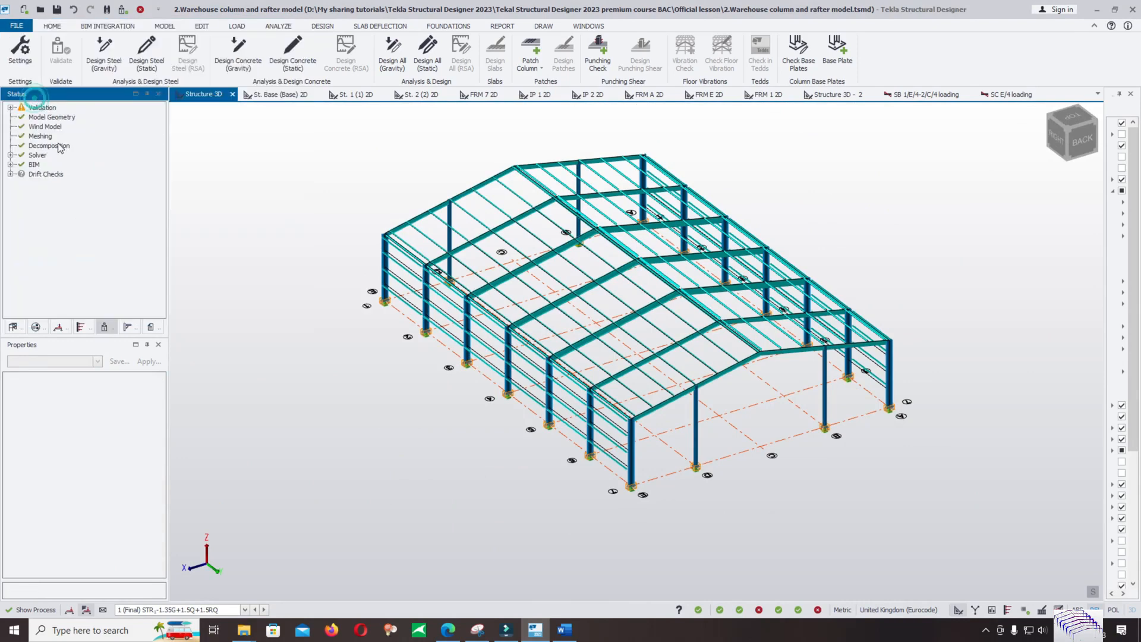
click(17, 26)
click(33, 93)
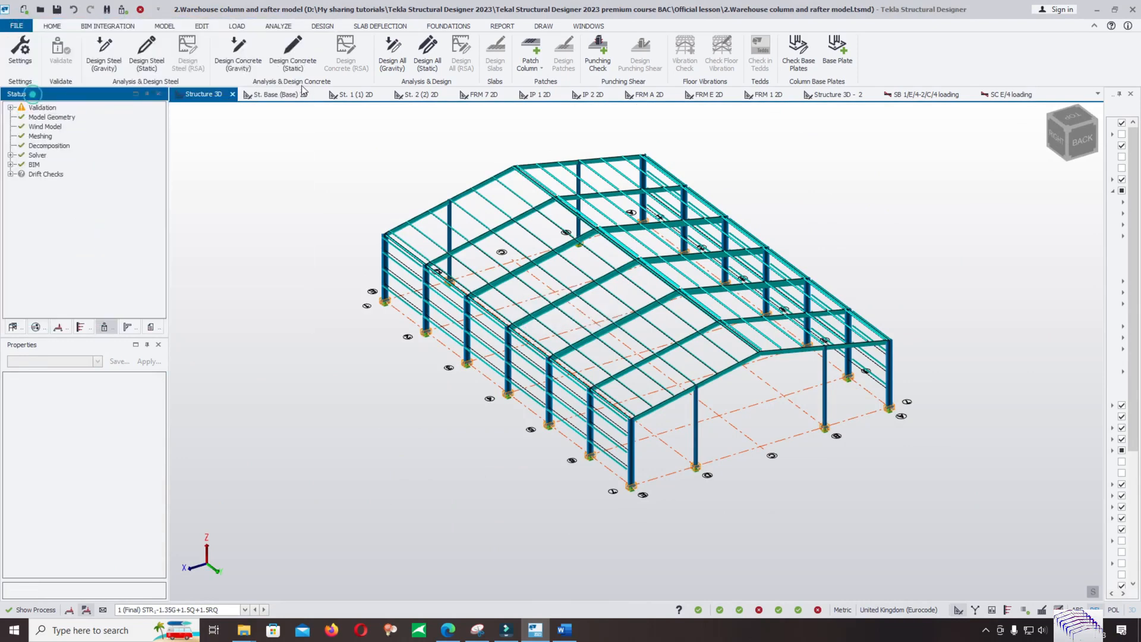
click(319, 25)
click(427, 48)
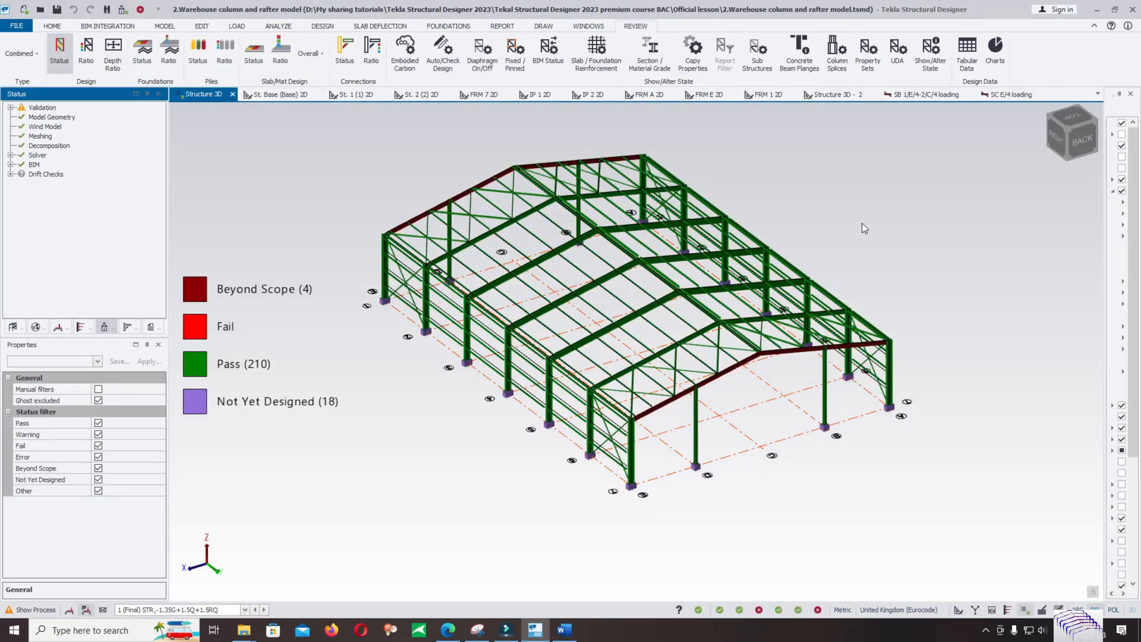
Check the design status of the side wall columns, reading the static results of SC E/4 and SC E/3.
scroll(883, 209, up, 2)
scroll(842, 241, up, 3)
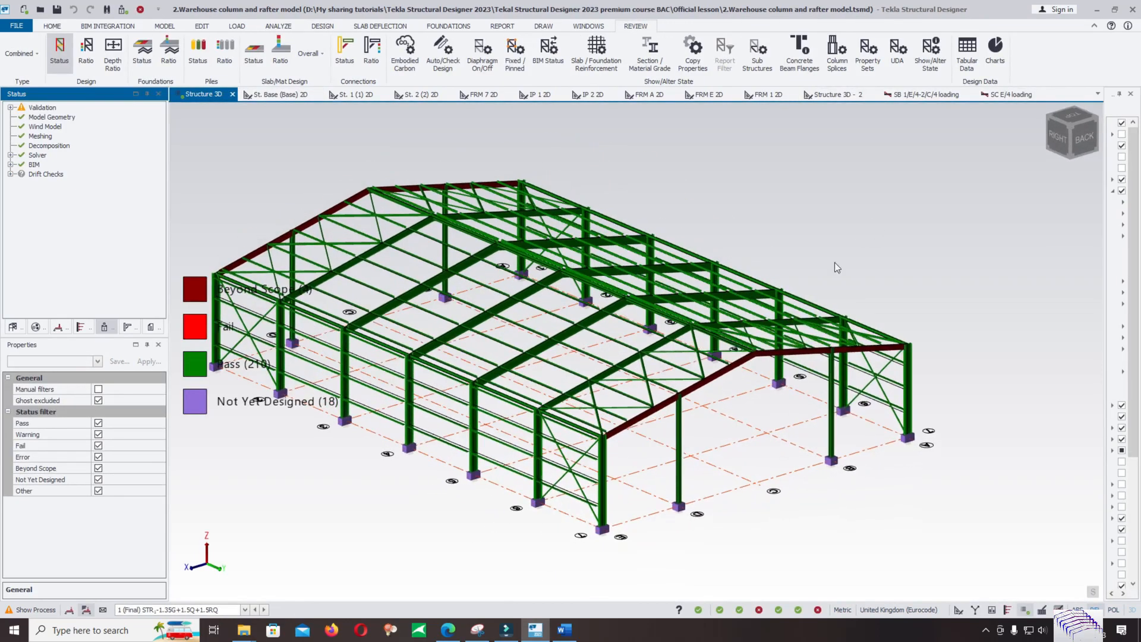
scroll(597, 383, up, 3)
middle_drag(596, 383, 625, 359)
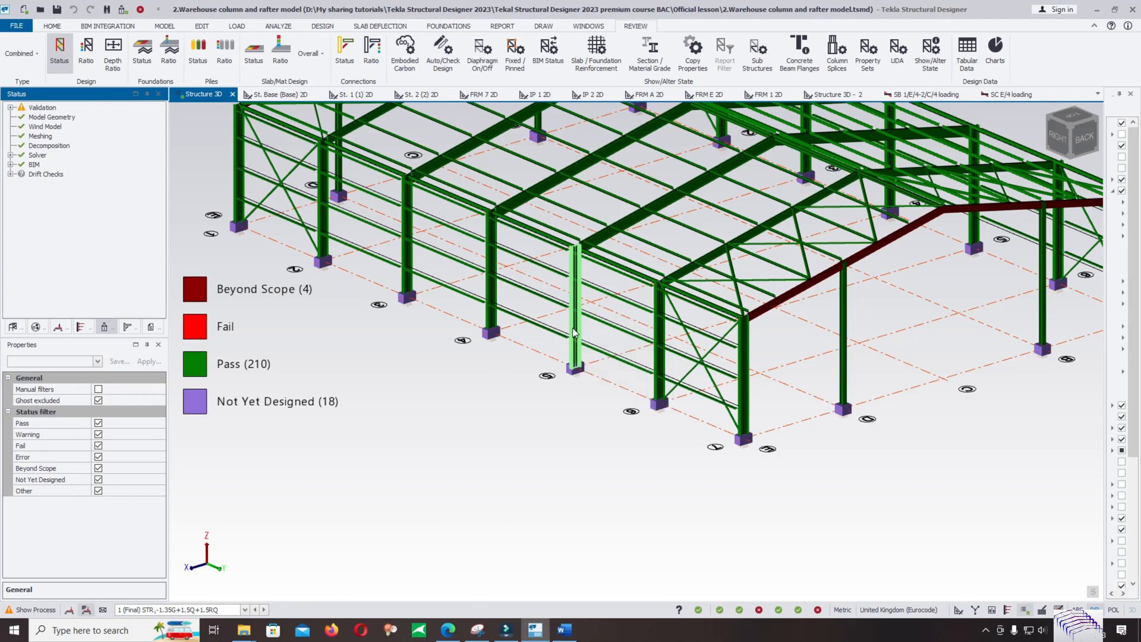
mouse_move(487, 292)
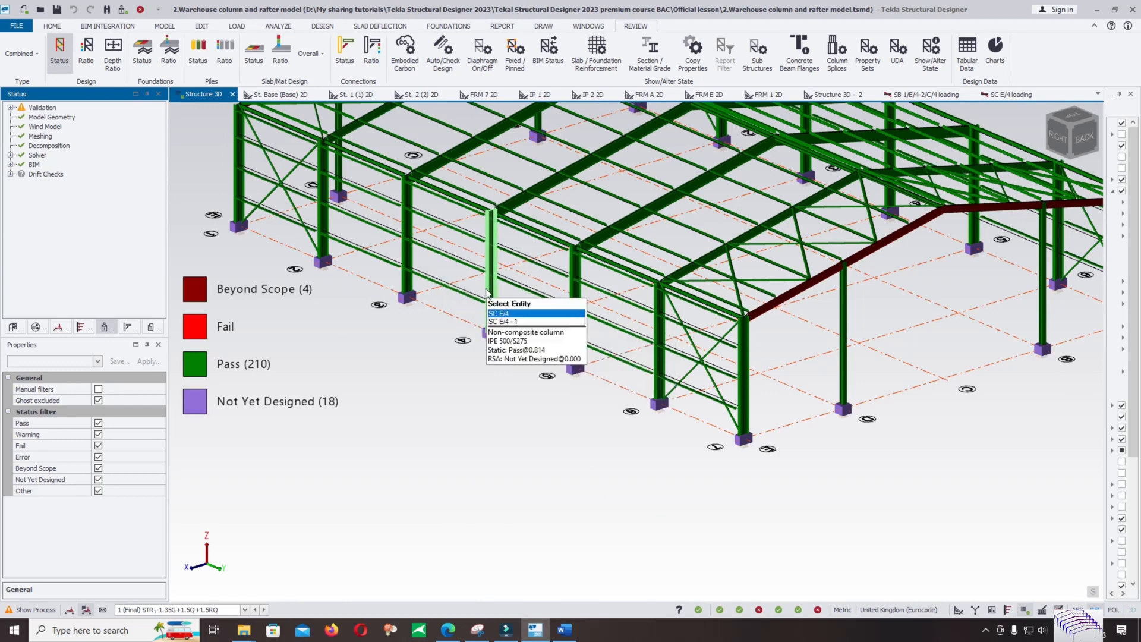
mouse_move(406, 260)
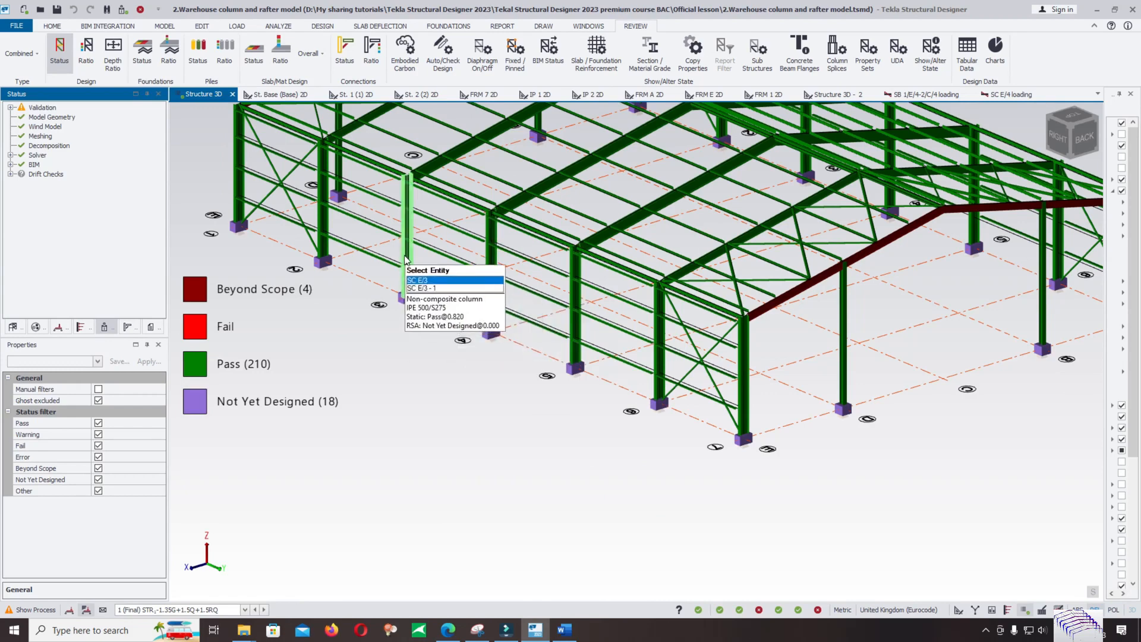
Inspect the static design results of side wall columns SC E/2 and SC E/1 and rafters along grid lines 4 and 3.
mouse_move(324, 220)
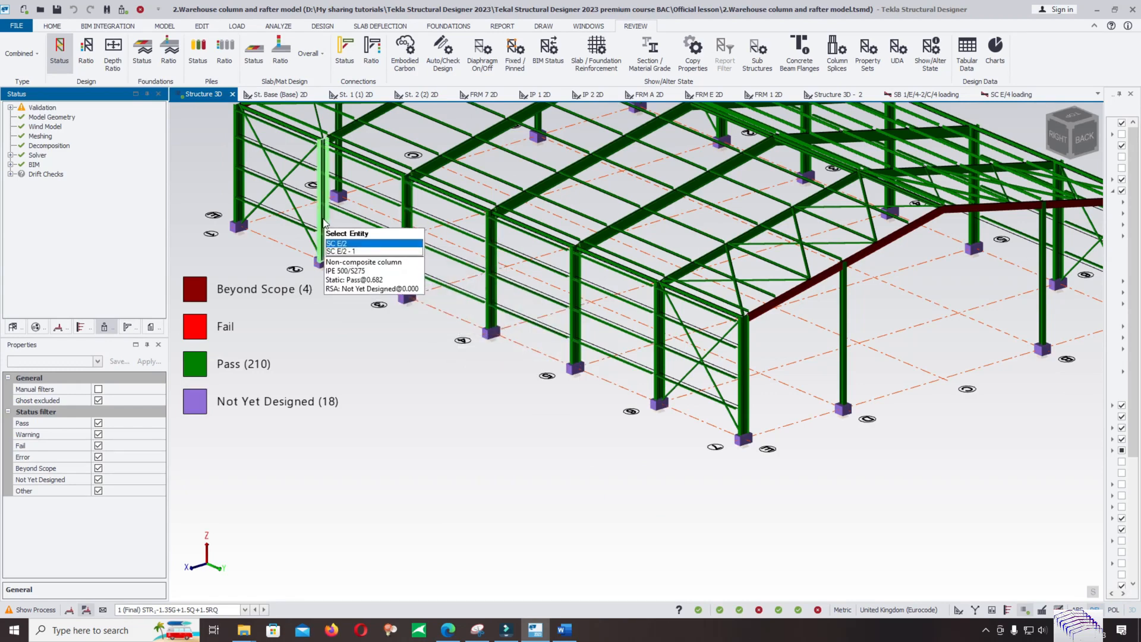
mouse_move(242, 192)
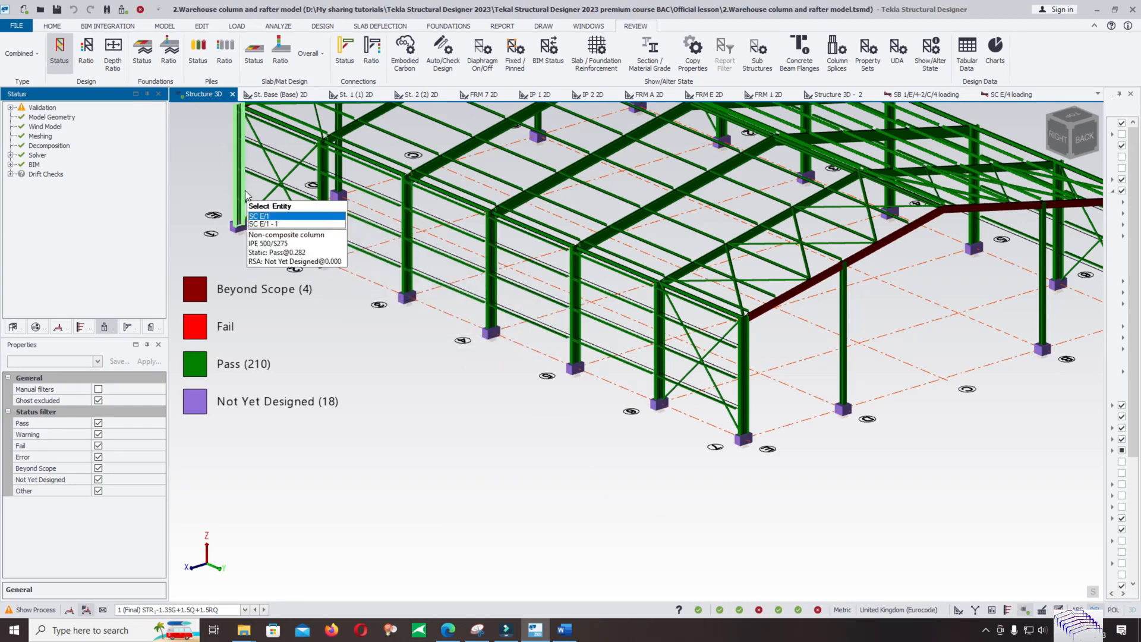
scroll(452, 385, down, 3)
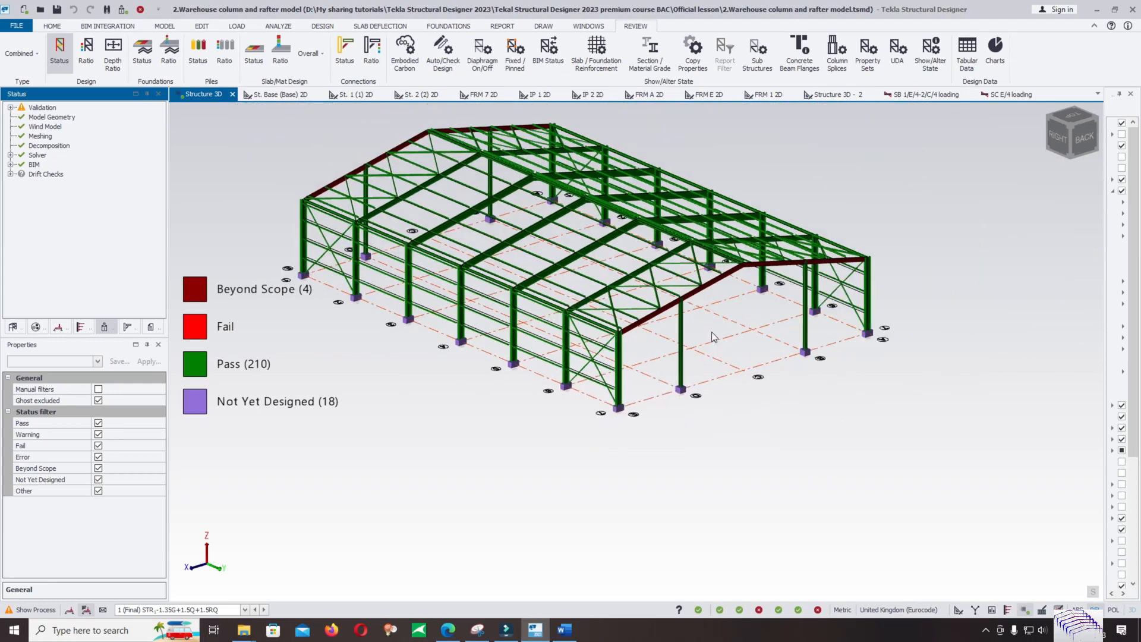
scroll(711, 332, up, 3)
mouse_move(554, 375)
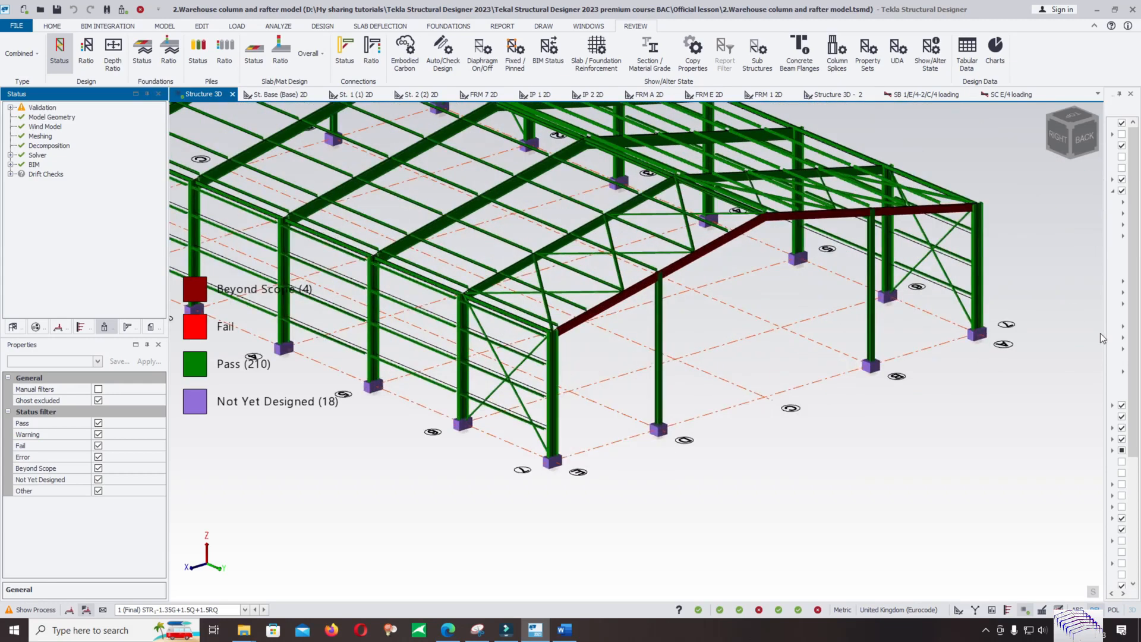
scroll(631, 313, down, 3)
scroll(631, 312, up, 3)
mouse_move(538, 275)
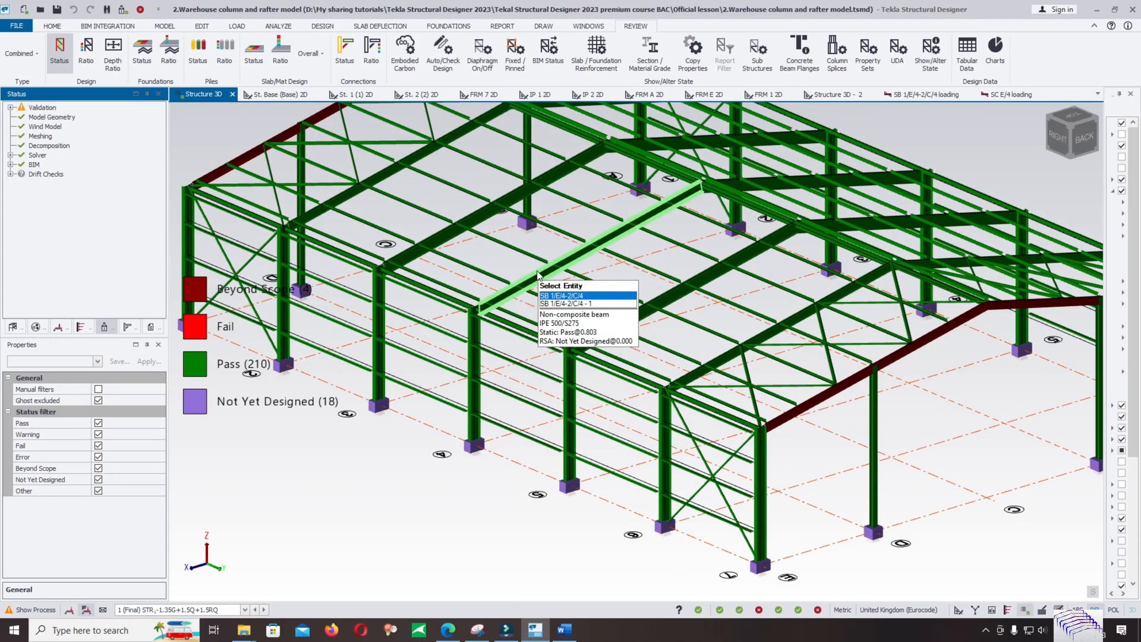
mouse_move(450, 243)
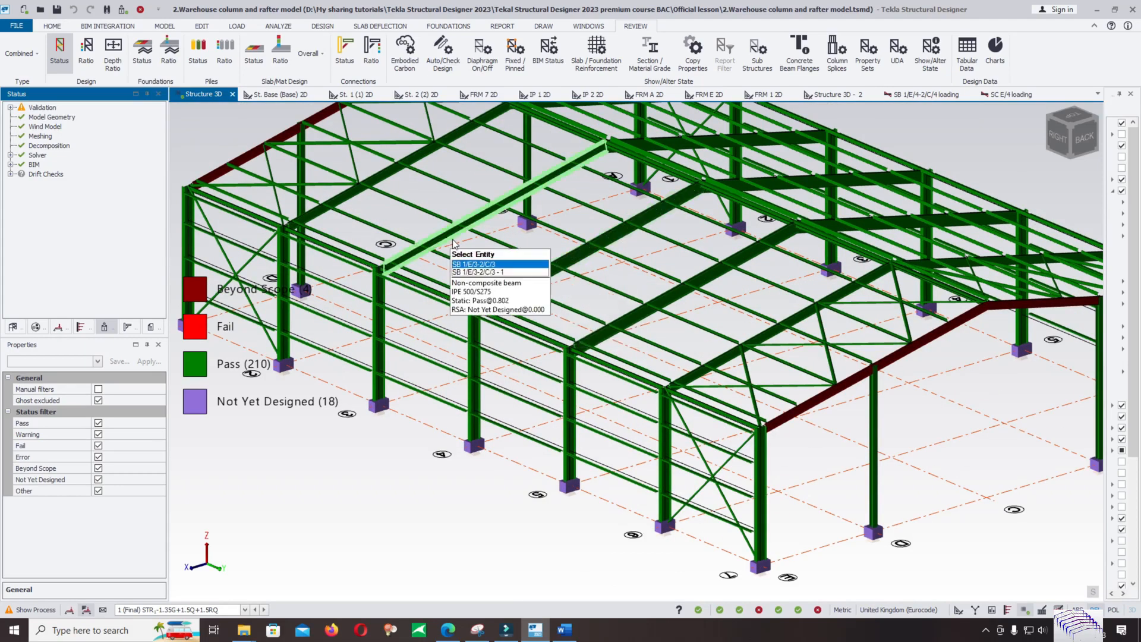
scroll(453, 244, down, 3)
Run the static member design for corner column SC E/7 and close its results.
scroll(680, 359, up, 3)
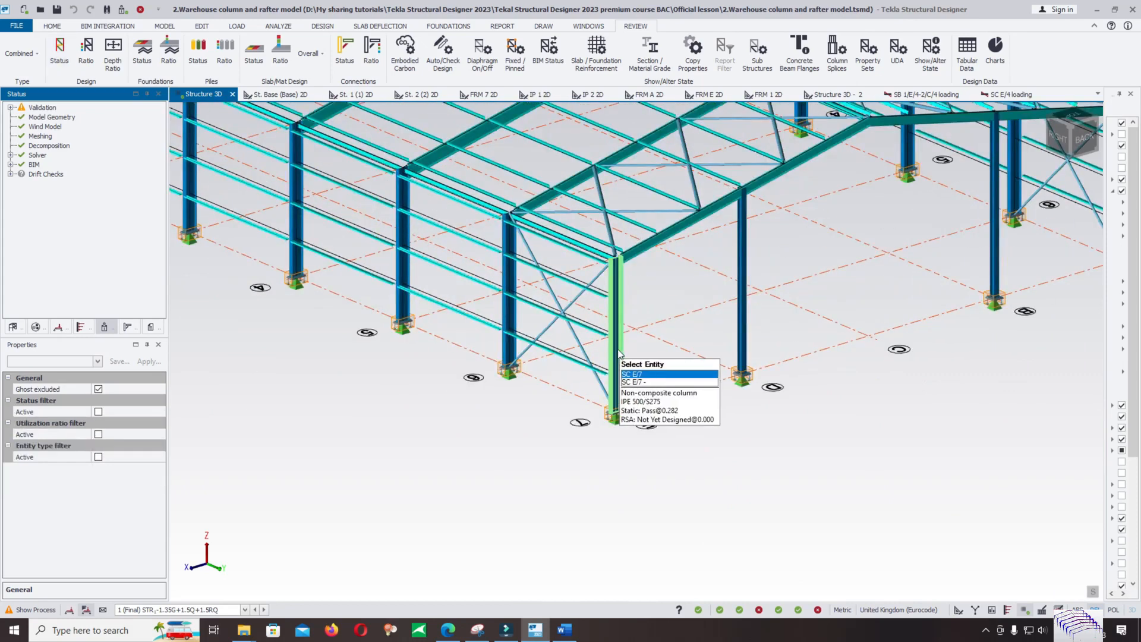
click(617, 351)
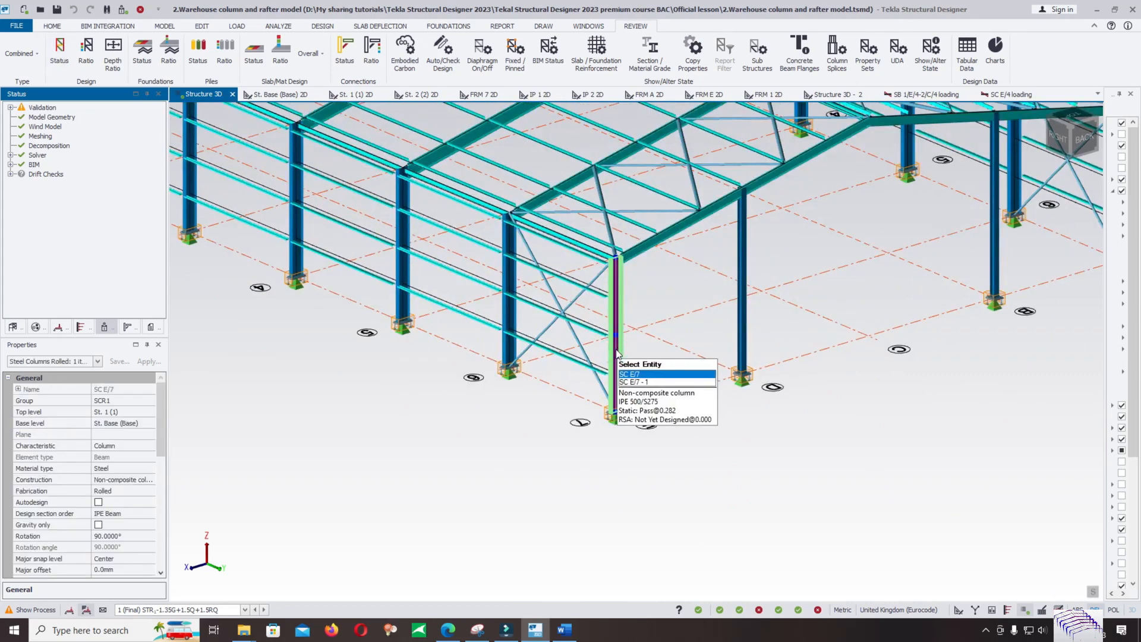
right_click(618, 352)
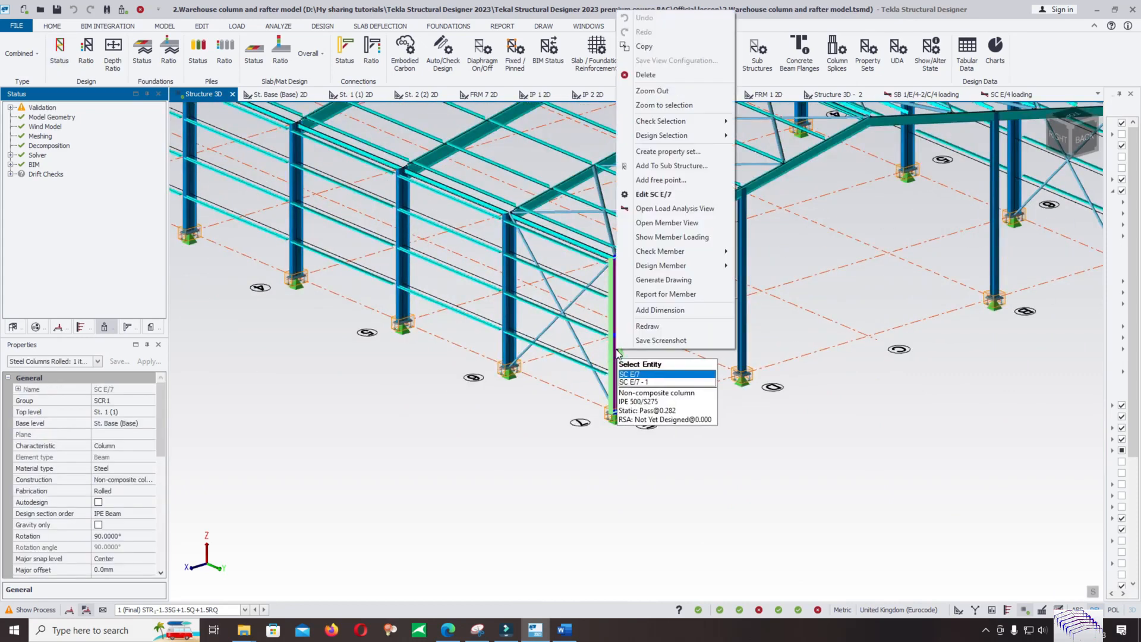
click(705, 265)
click(755, 271)
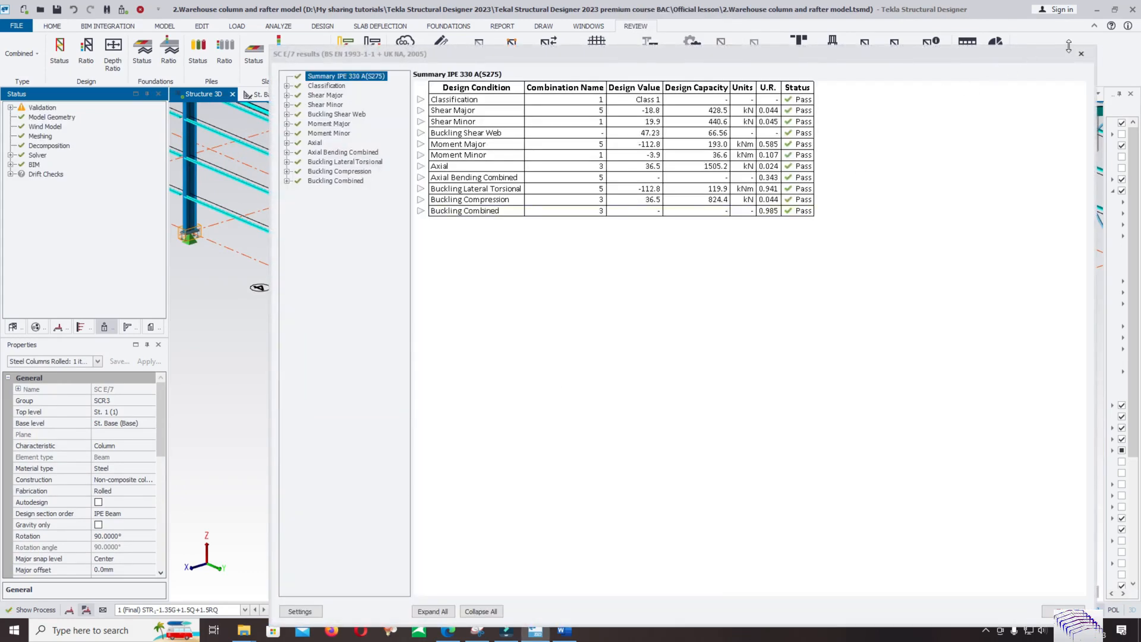
click(1081, 53)
Run the static design for corner column SC A/7, close its results and clear the selection.
scroll(982, 244, down, 5)
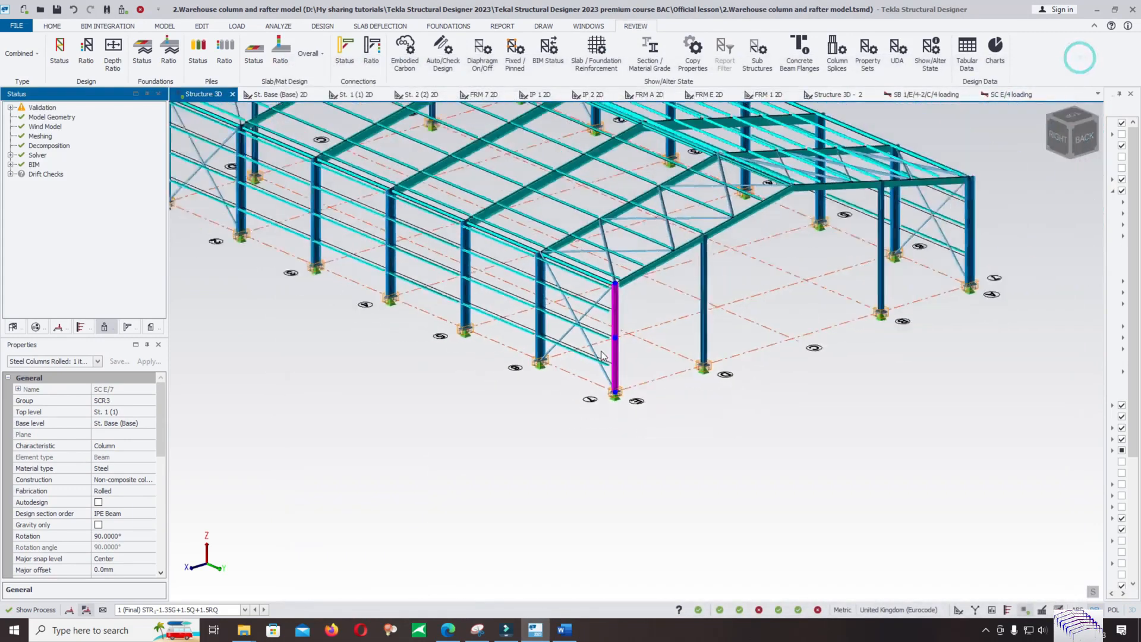
click(929, 244)
right_click(928, 243)
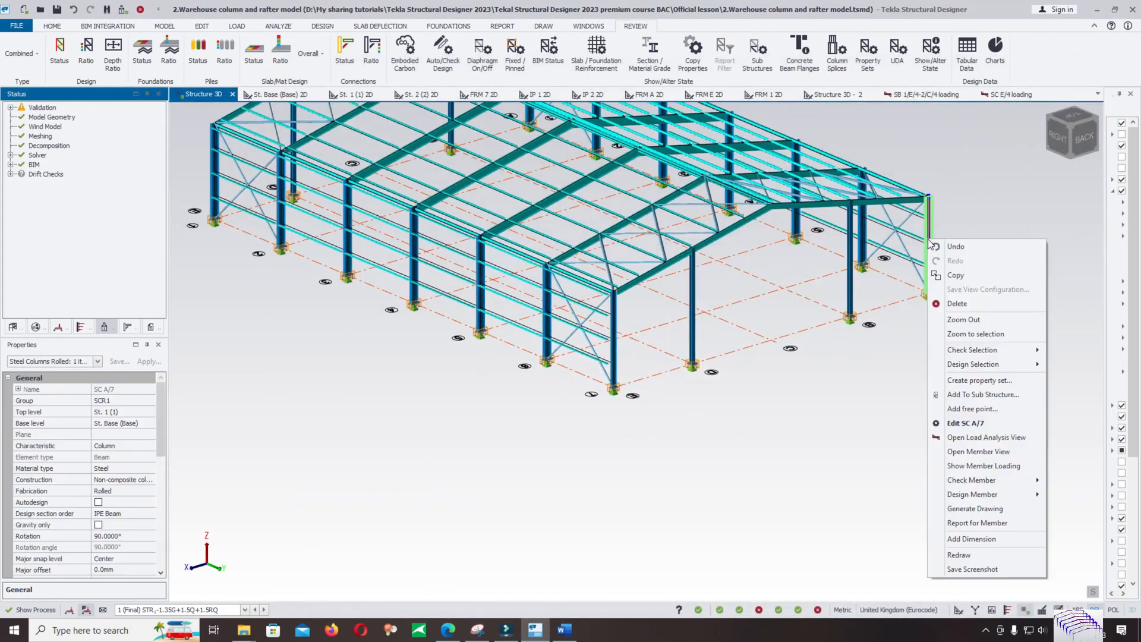
mouse_move(1010, 364)
click(1067, 365)
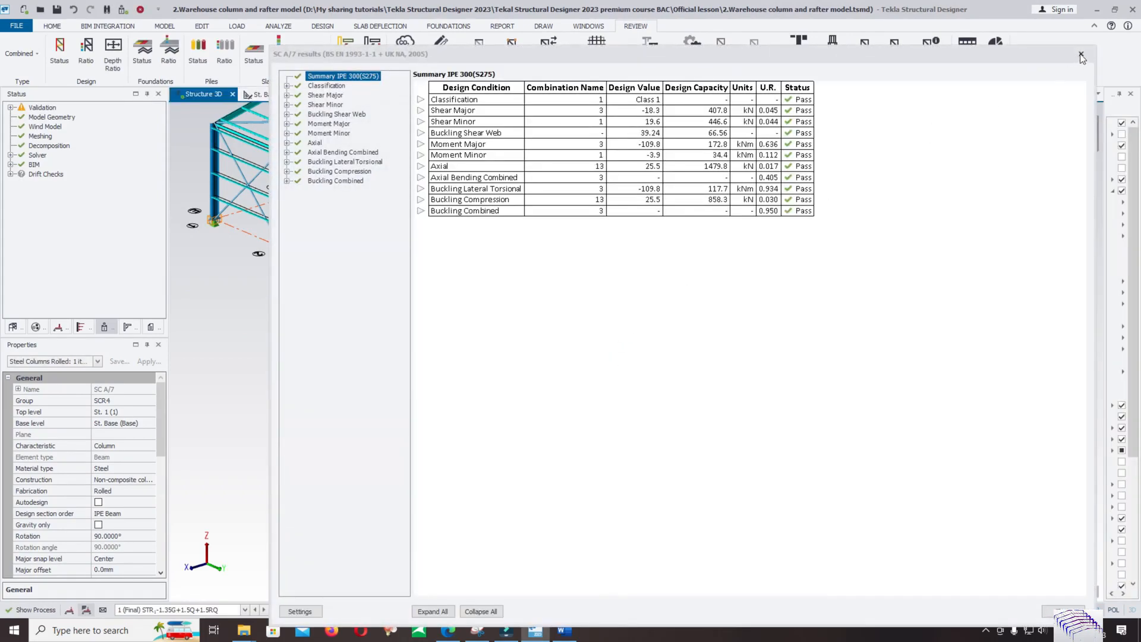
click(1081, 54)
click(718, 289)
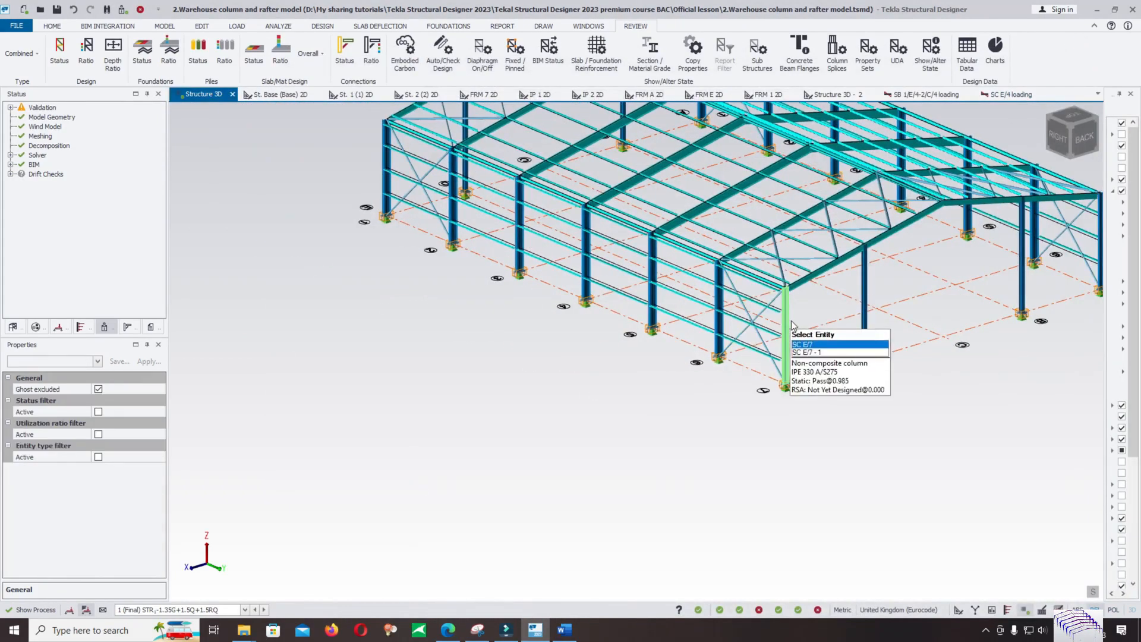
Run a static check on corner column SC E/1 and review its results summary.
middle_drag(272, 274, 440, 302)
scroll(396, 191, up, 5)
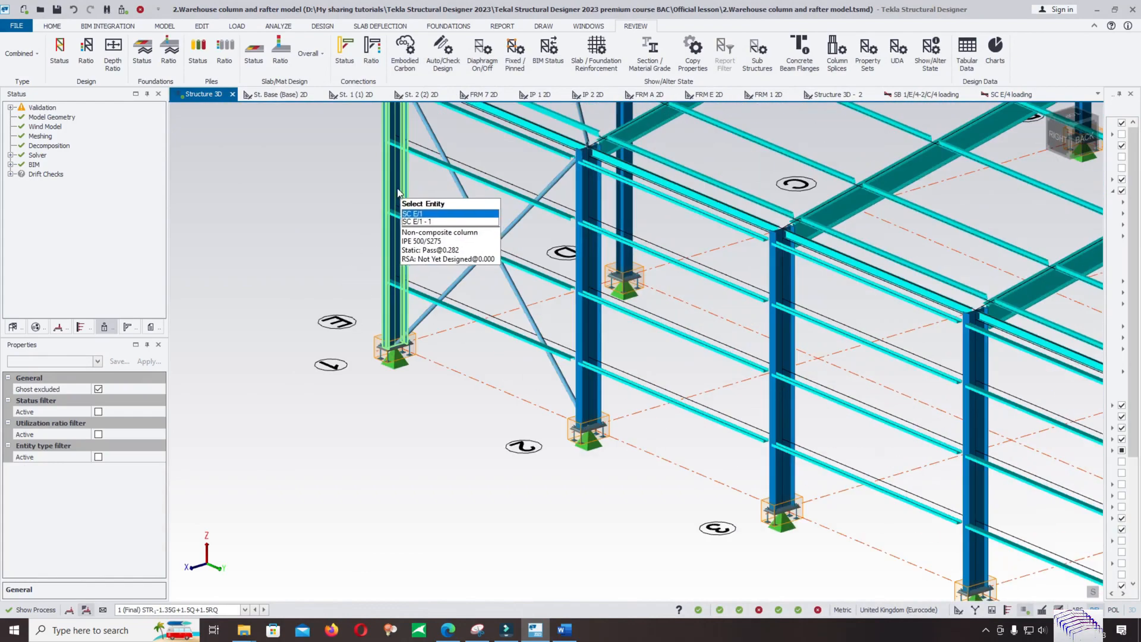
click(396, 189)
right_click(395, 189)
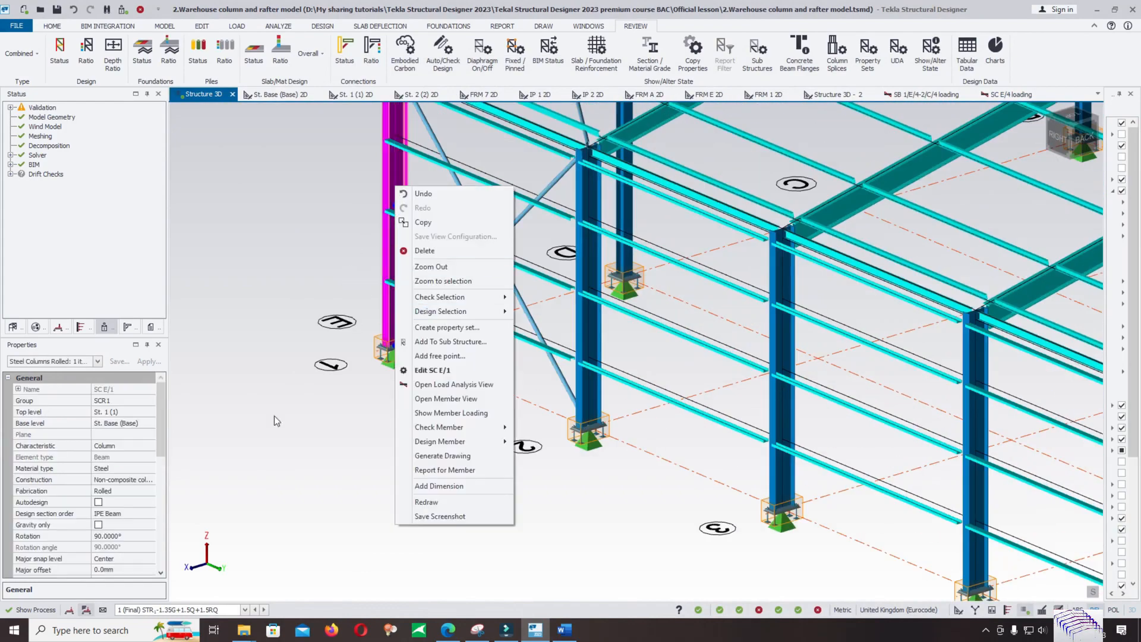
click(35, 508)
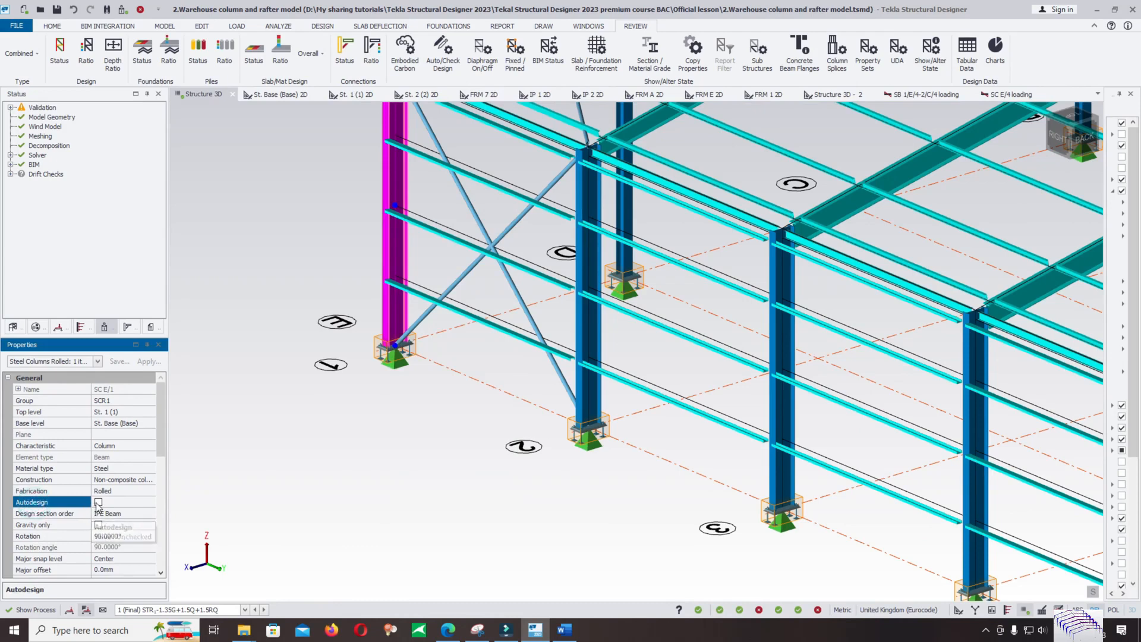
click(394, 200)
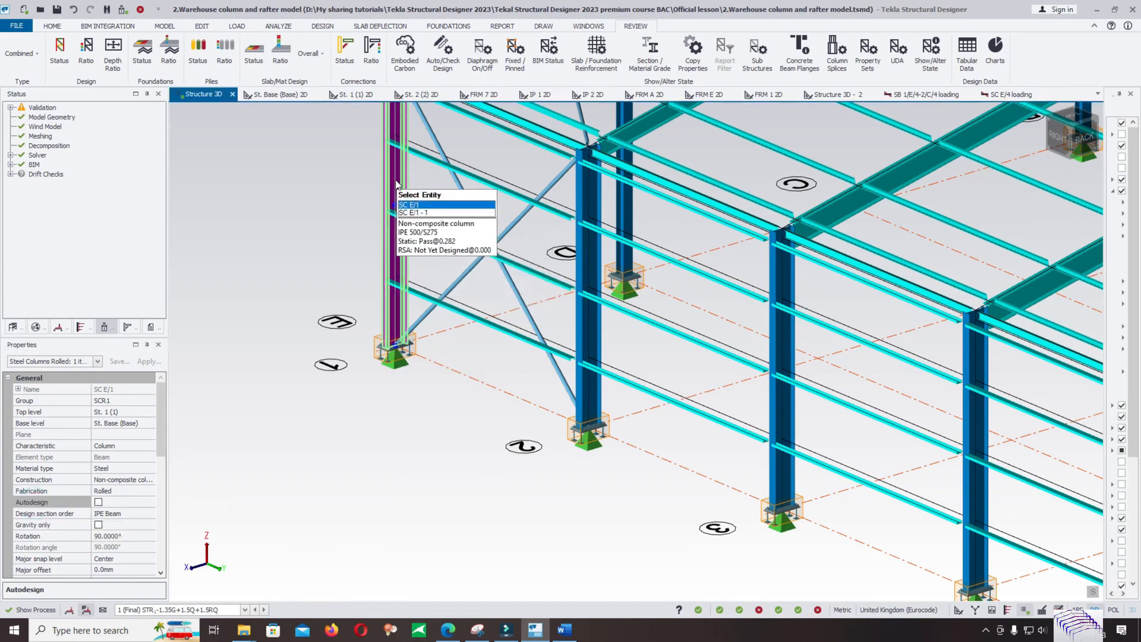
right_click(395, 180)
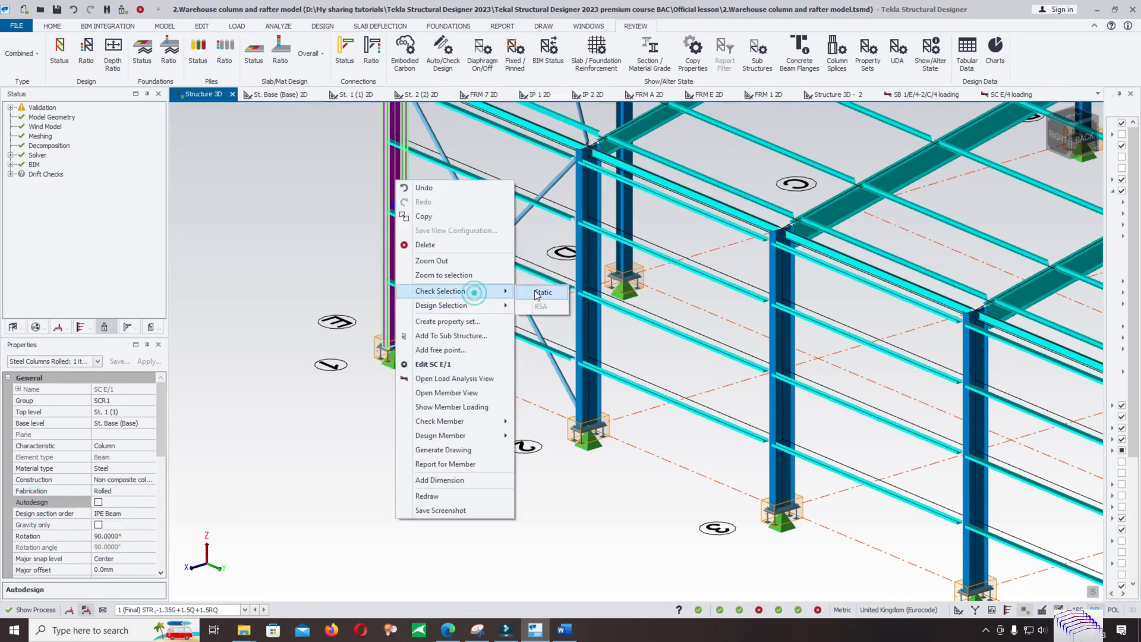
click(538, 292)
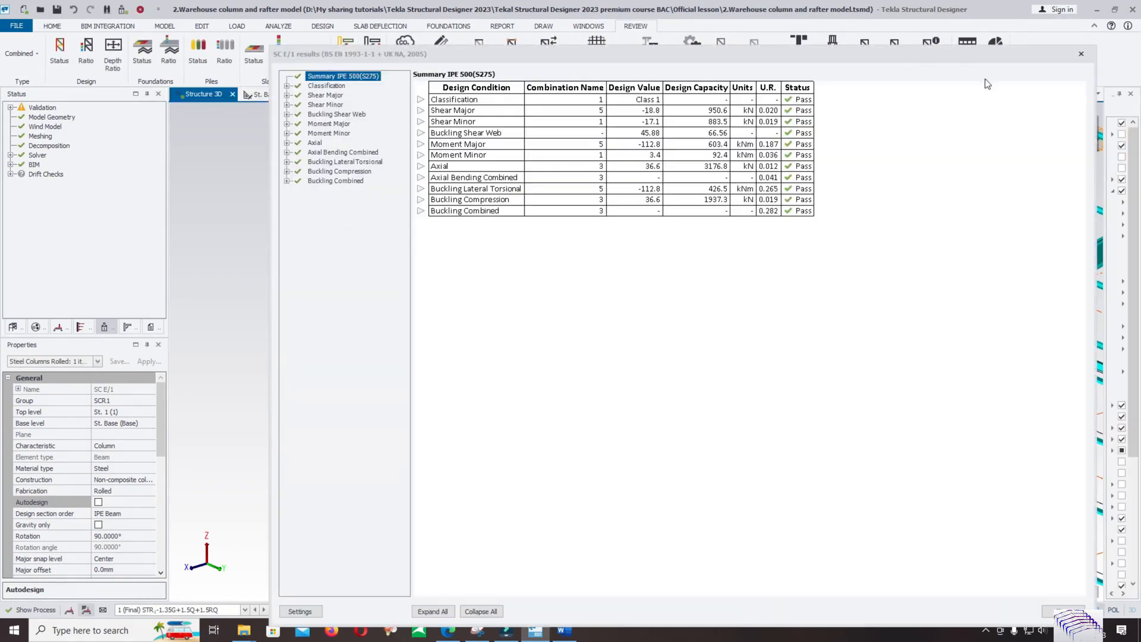
click(1080, 56)
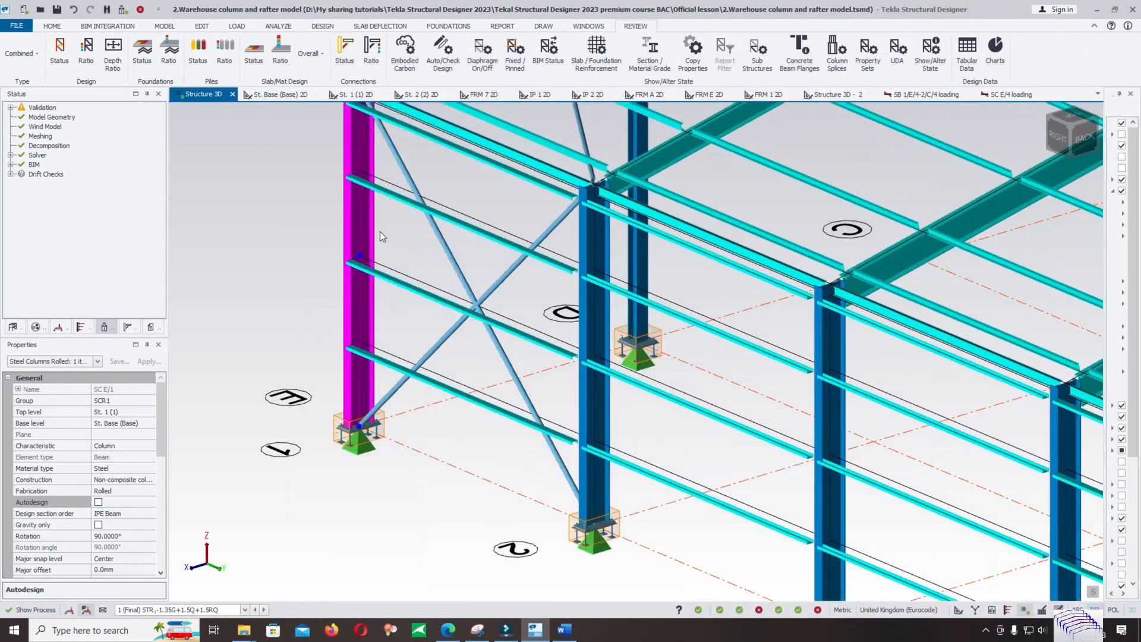
Run the static member design for corner column SC E/1 and close its results.
right_click(359, 227)
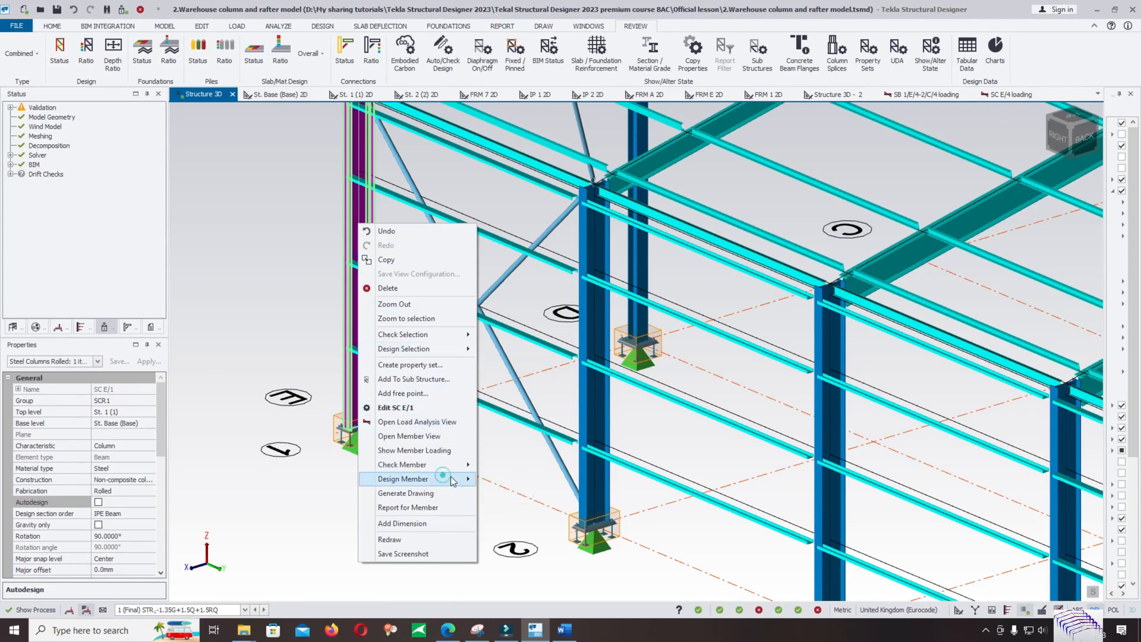
mouse_move(467, 481)
click(522, 480)
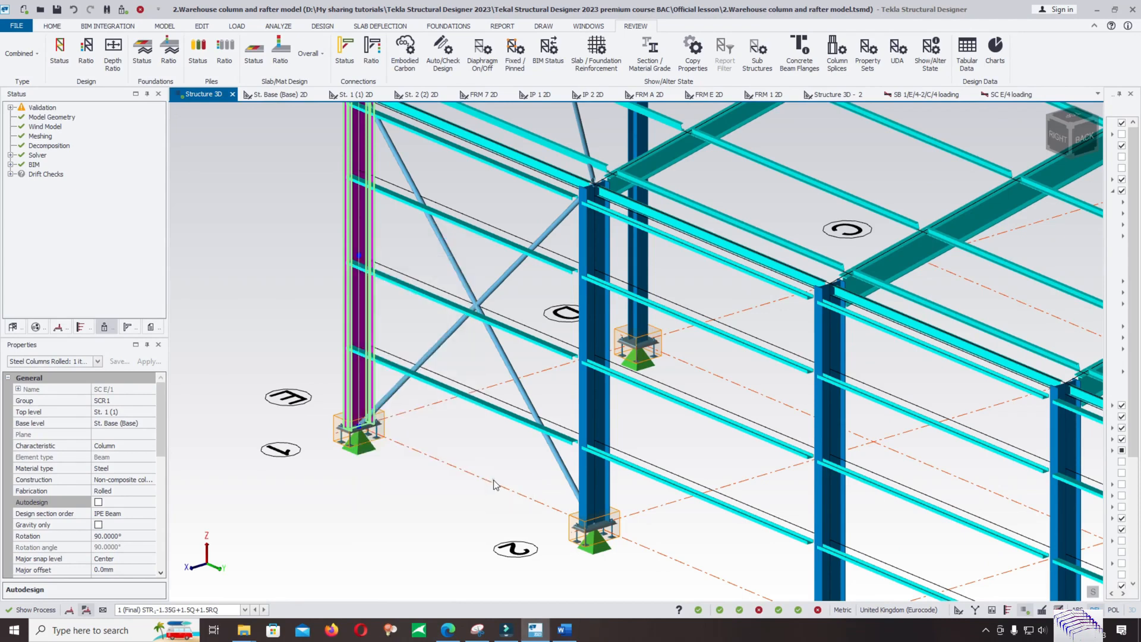
right_click(361, 307)
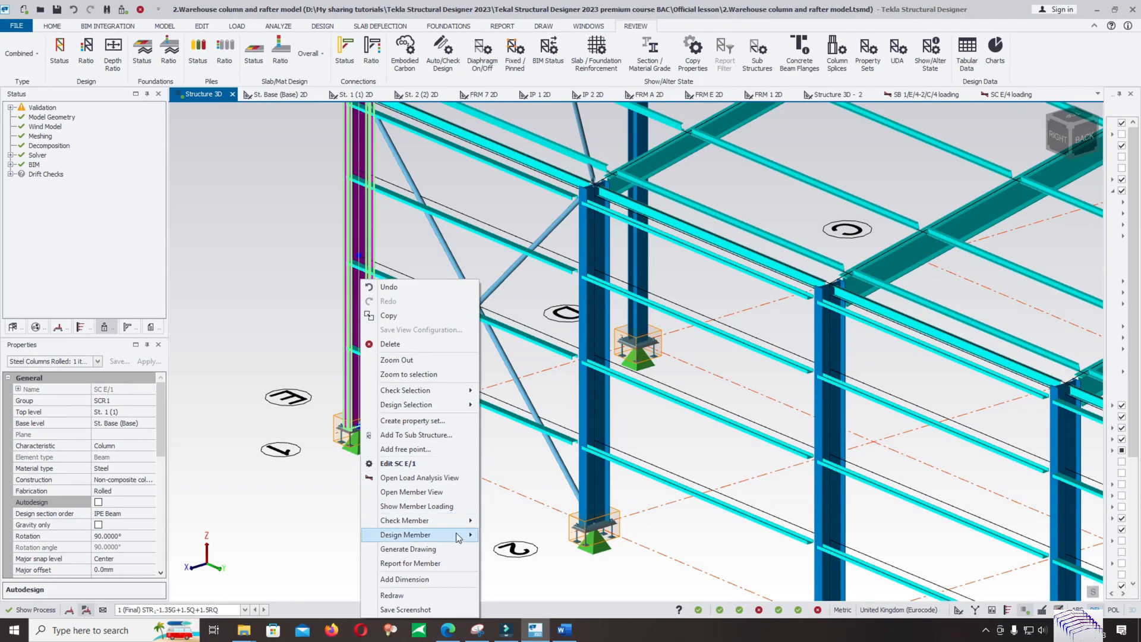
mouse_move(463, 536)
click(508, 535)
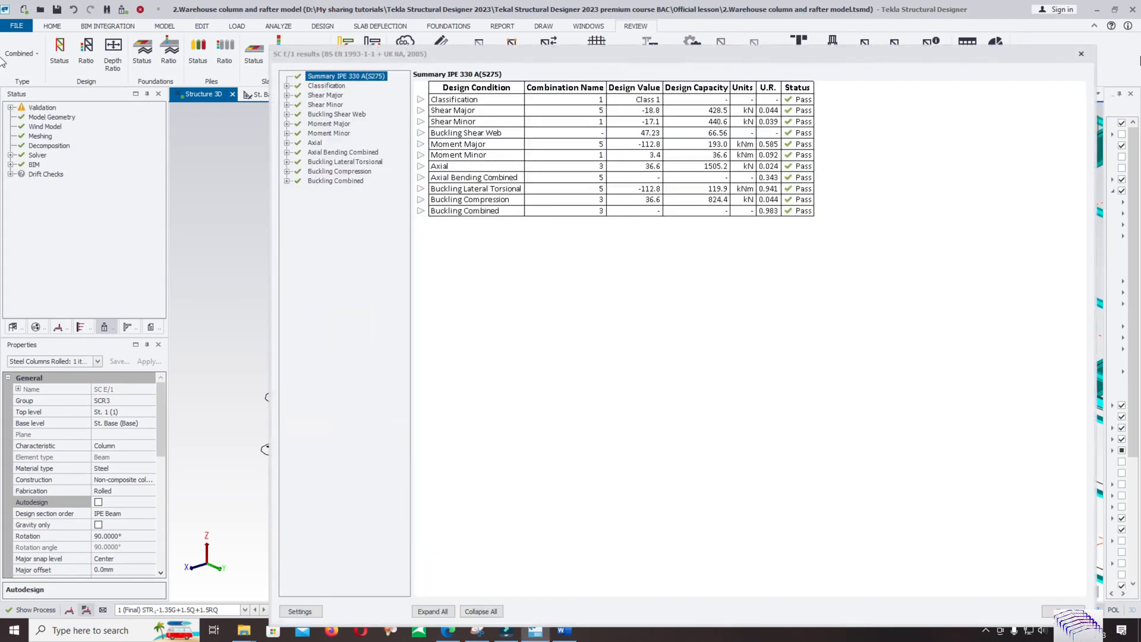
click(1081, 54)
Run the static member design for corner column SC A/1, close its results and clear the selection.
scroll(337, 332, down, 5)
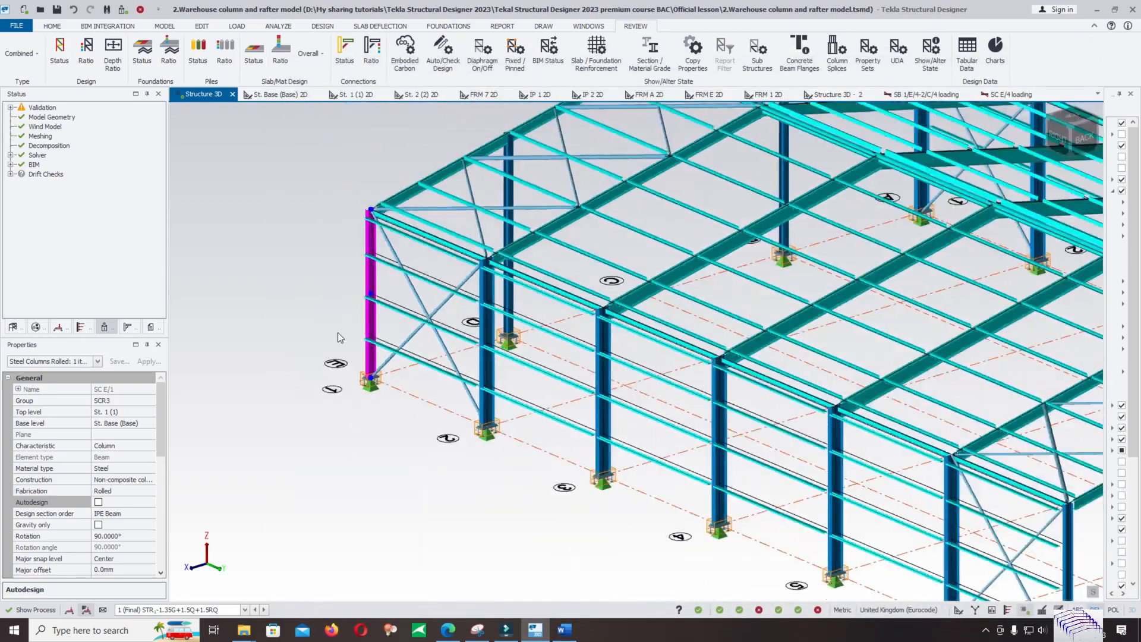
right_drag(805, 366, 671, 351)
scroll(962, 273, up, 5)
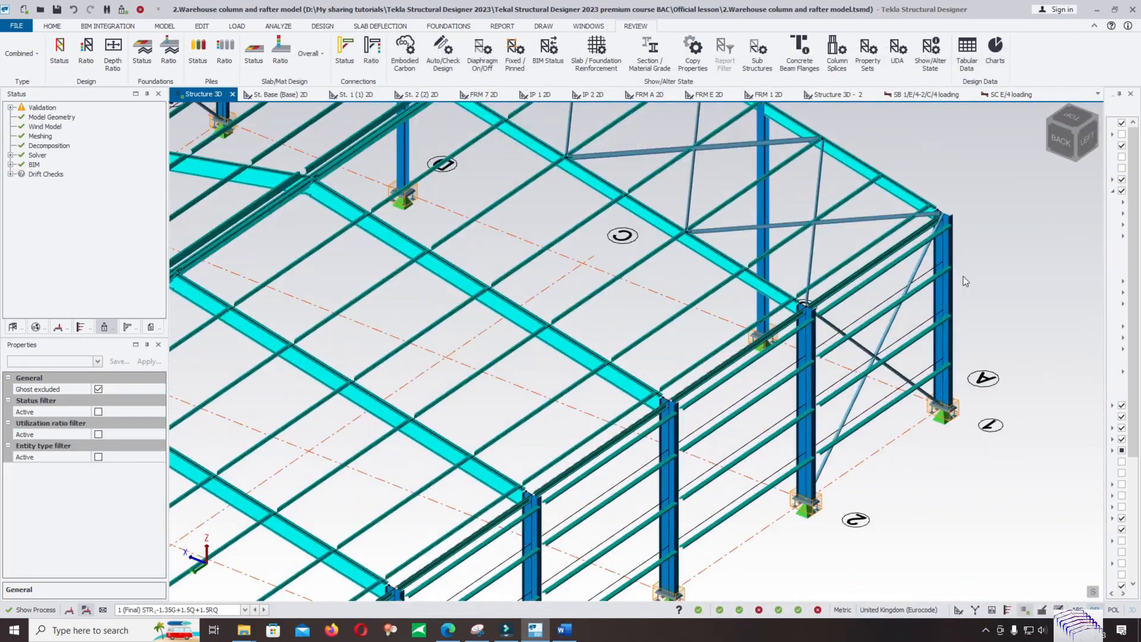
click(946, 305)
right_click(946, 308)
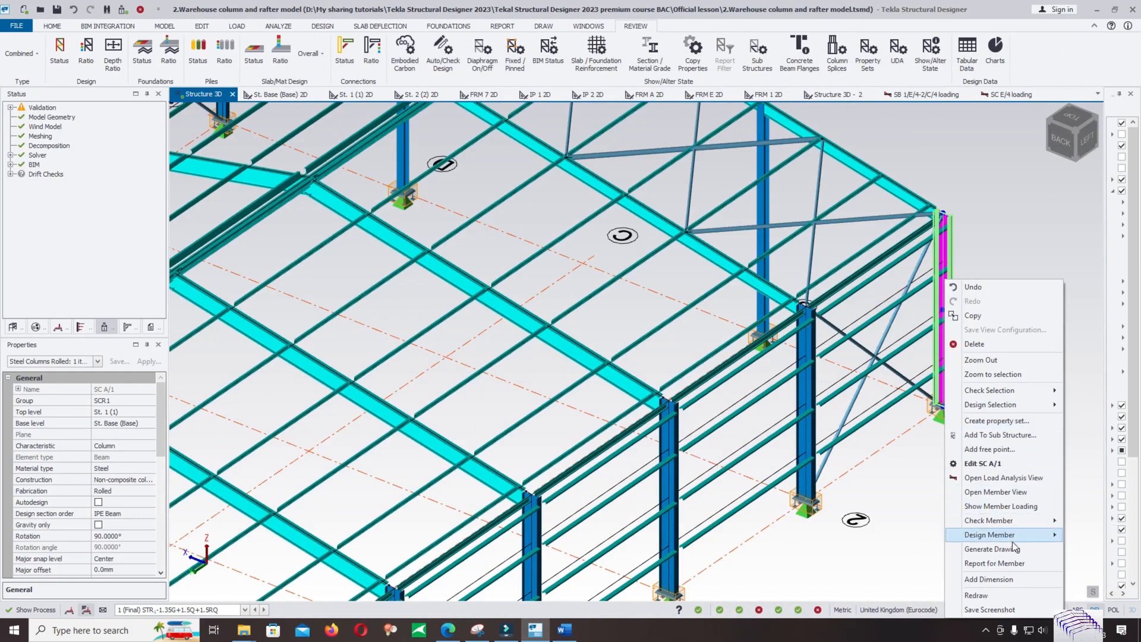
mouse_move(1046, 535)
click(1084, 534)
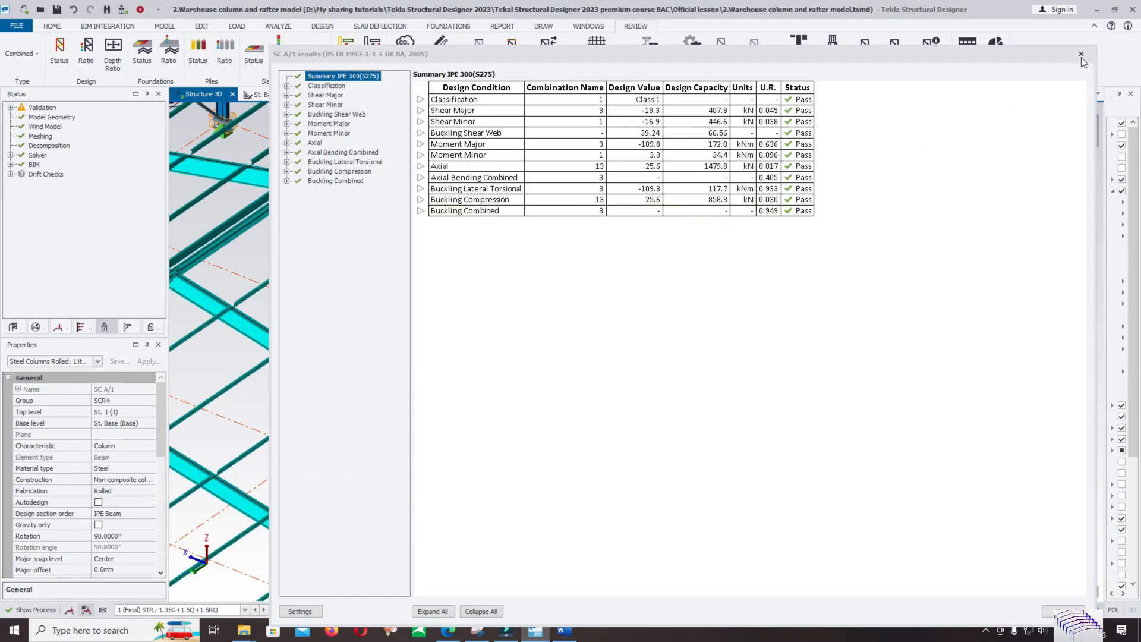
click(1081, 53)
key(Escape)
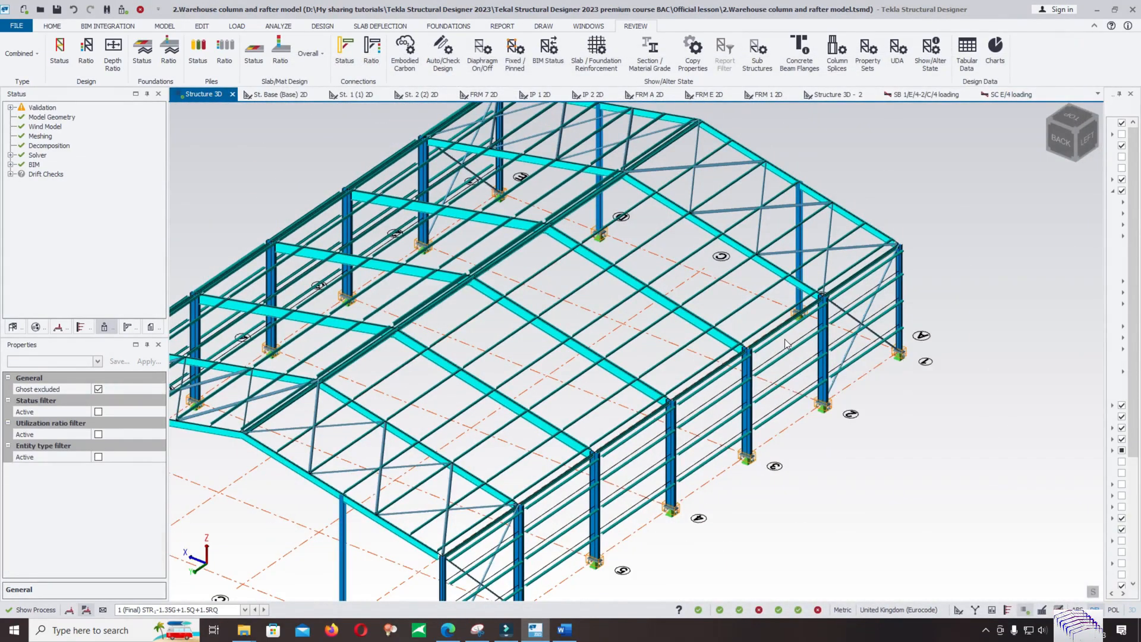
Save the model with the redesigned corner columns and rerun the analysis and design for all members.
scroll(685, 370, up, 2)
right_drag(719, 446, 683, 463)
scroll(916, 287, down, 4)
click(17, 25)
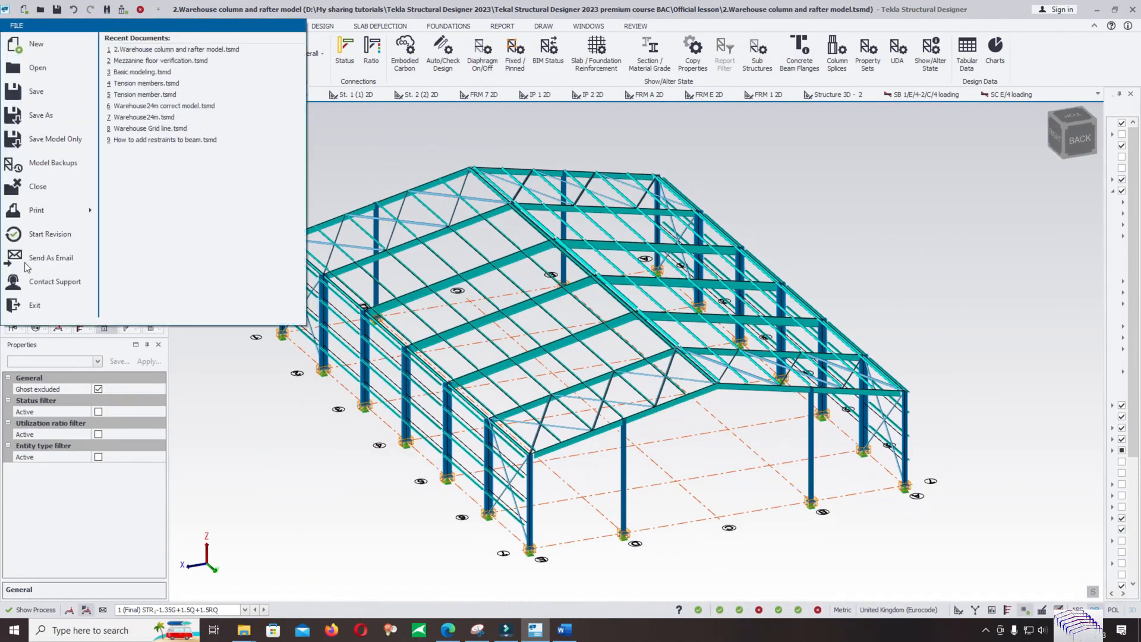
click(63, 100)
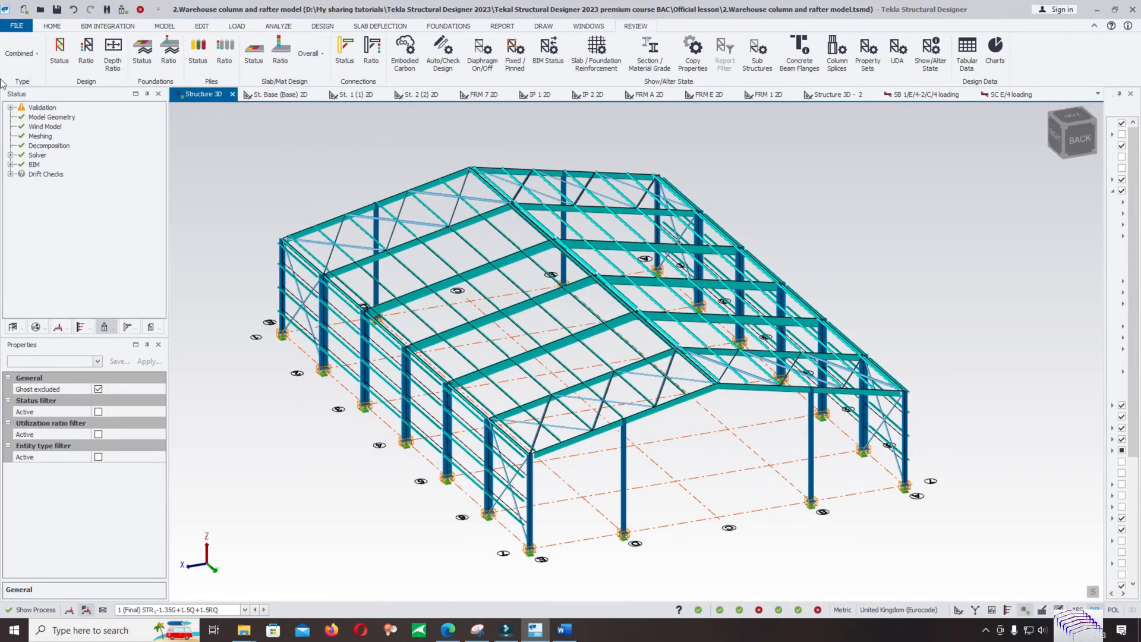
click(17, 26)
click(41, 91)
click(17, 26)
click(34, 93)
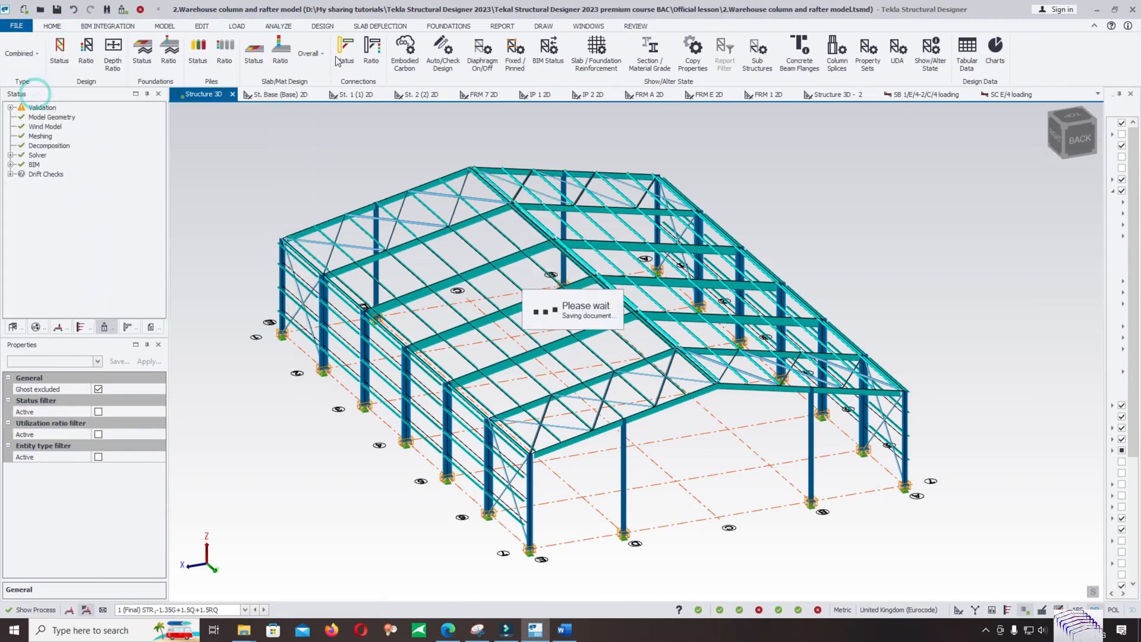
click(321, 25)
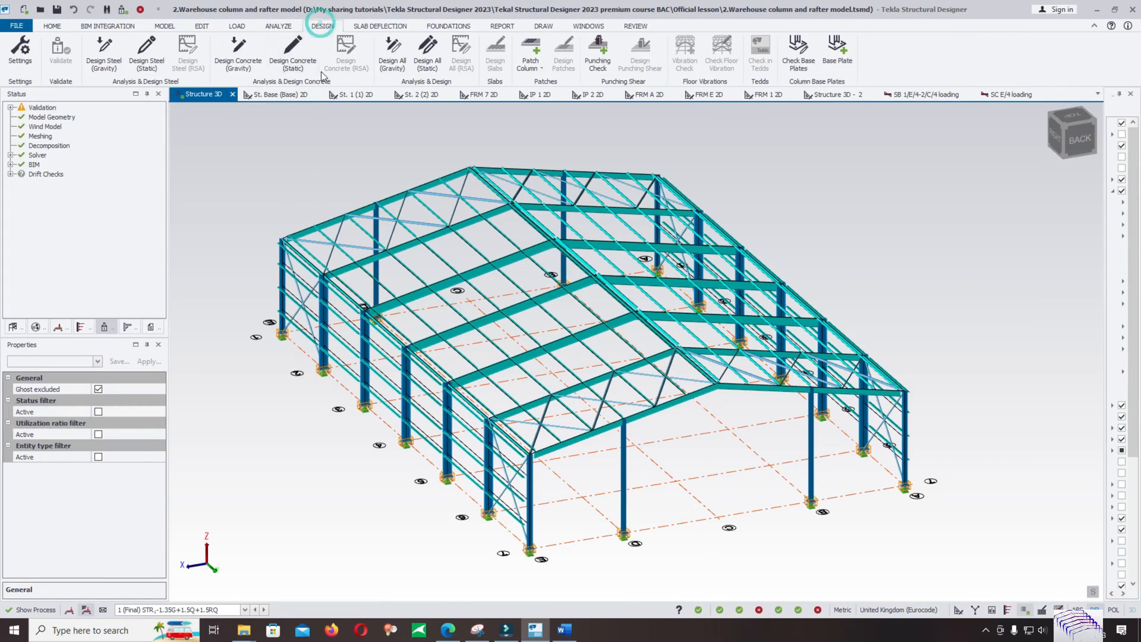
click(406, 63)
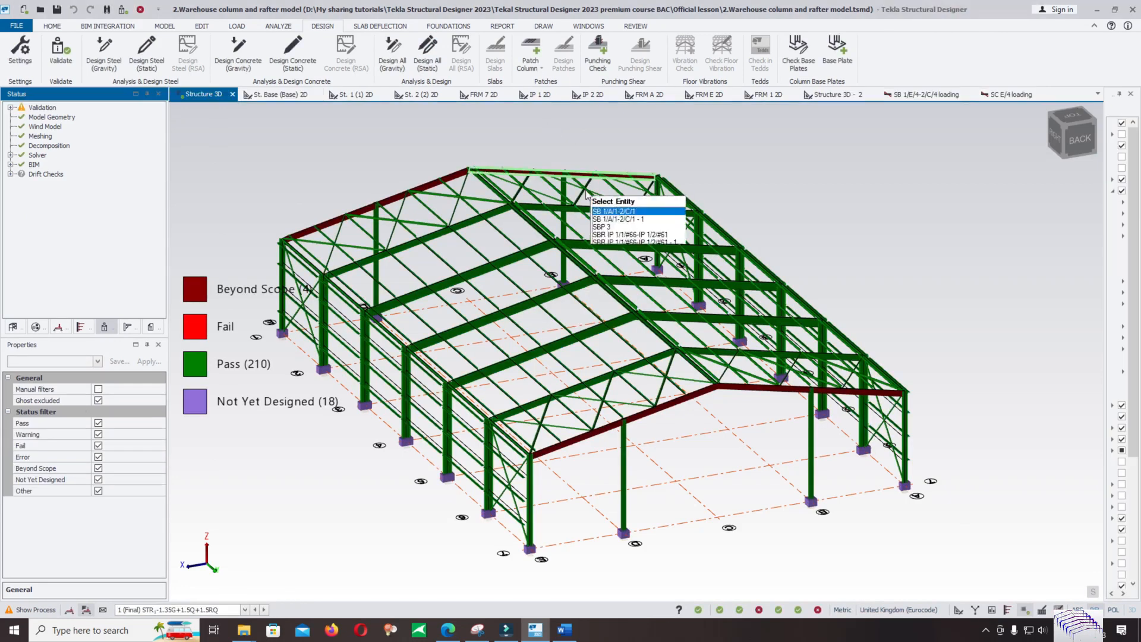
Inspect the design status of the ridge beams, roof bracing and gable rafters throughout the 3D warehouse frame.
middle_drag(491, 220, 601, 202)
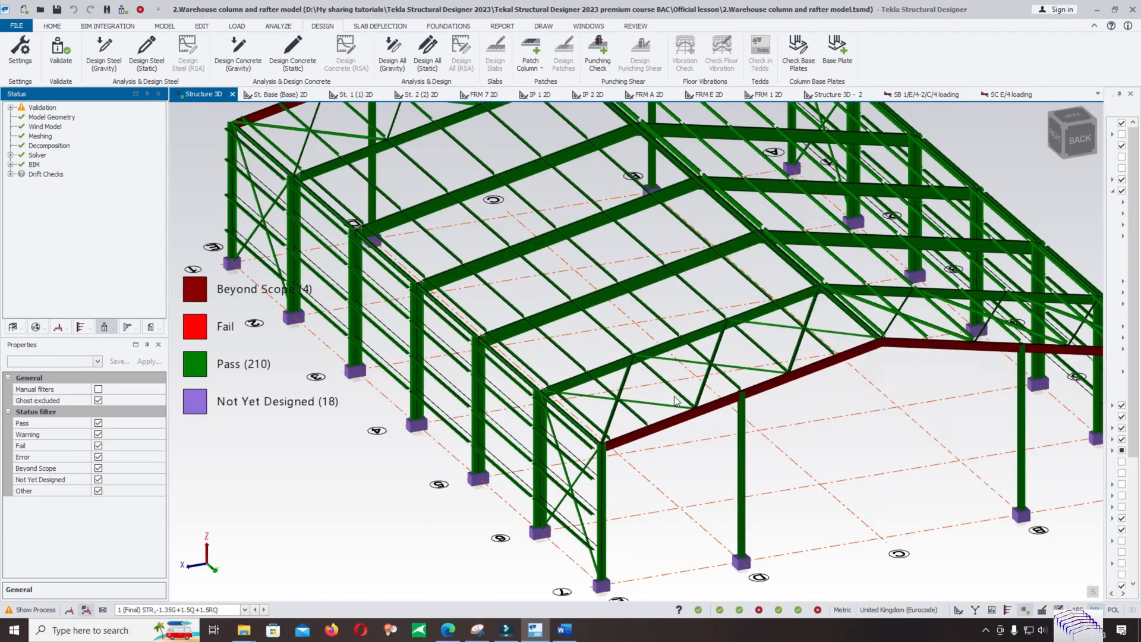
scroll(826, 413, up, 5)
scroll(658, 300, up, 5)
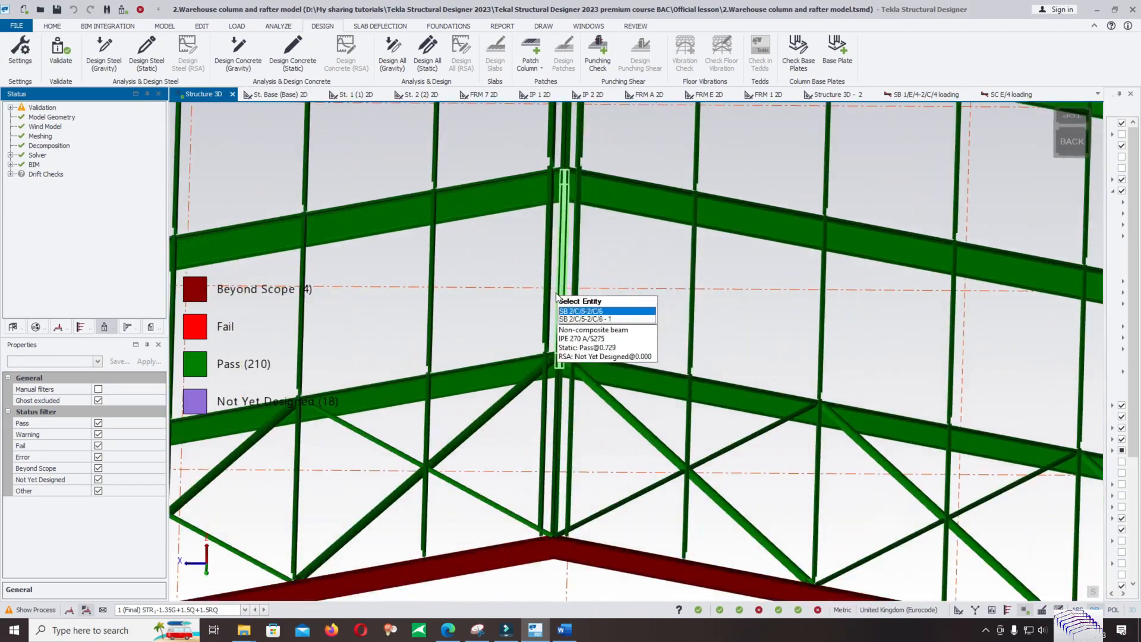
scroll(597, 293, down, 5)
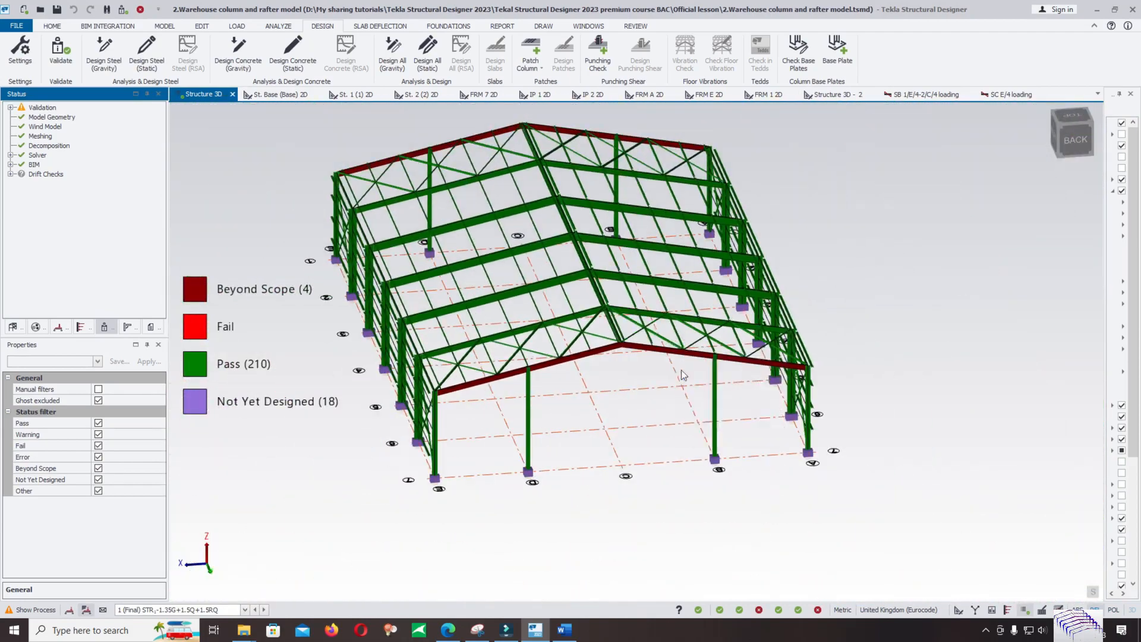
right_drag(681, 373, 715, 372)
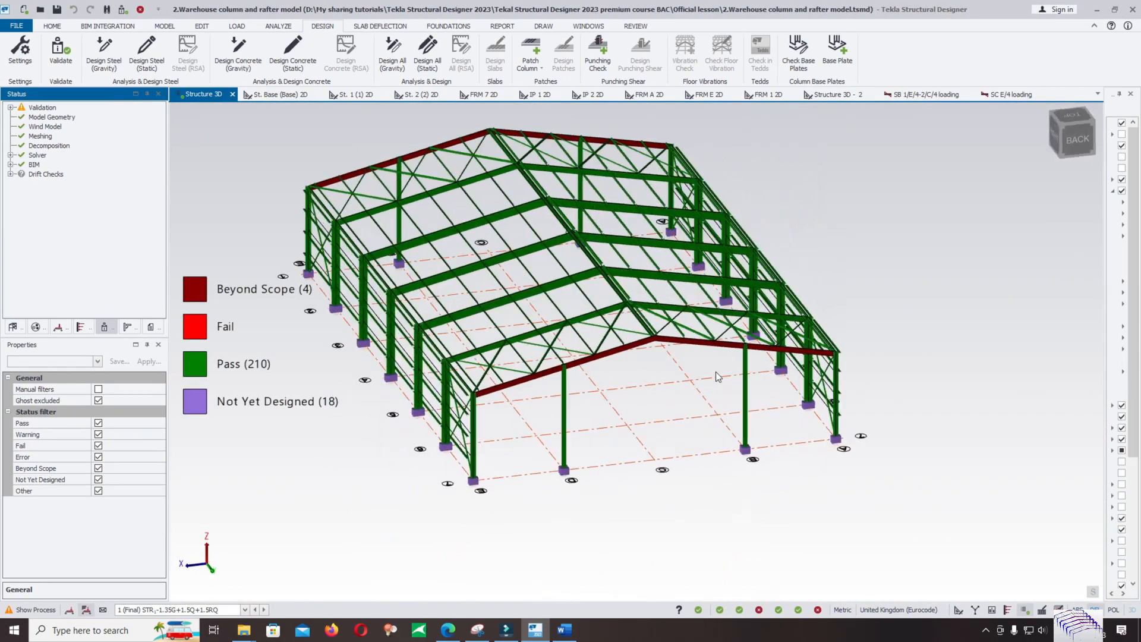
scroll(716, 372, up, 5)
scroll(772, 349, up, 5)
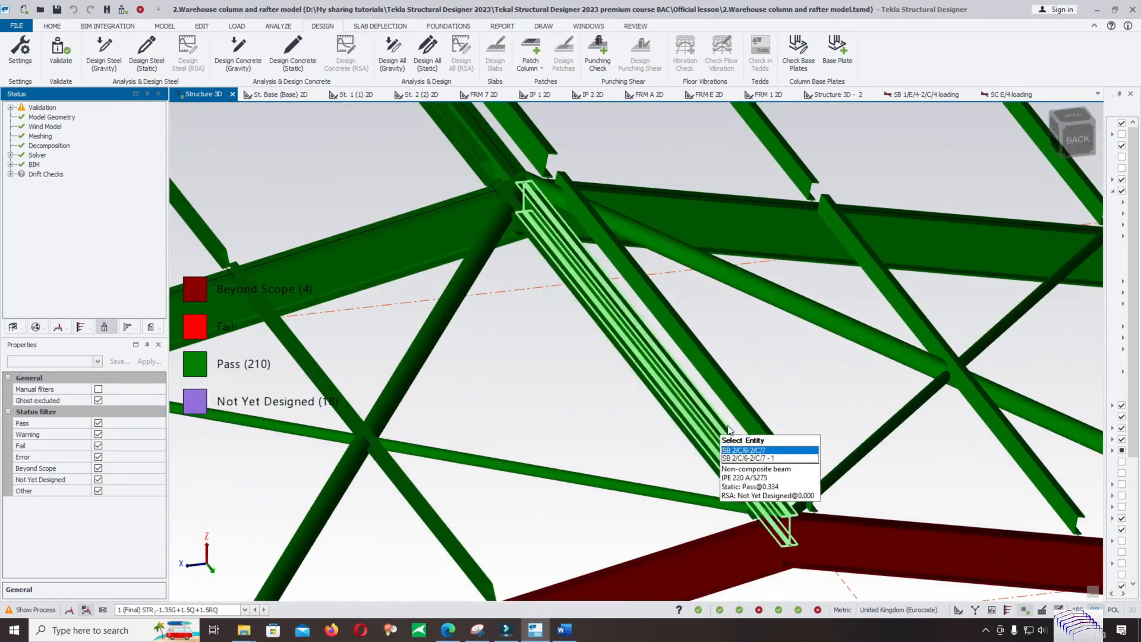
right_drag(647, 425, 652, 345)
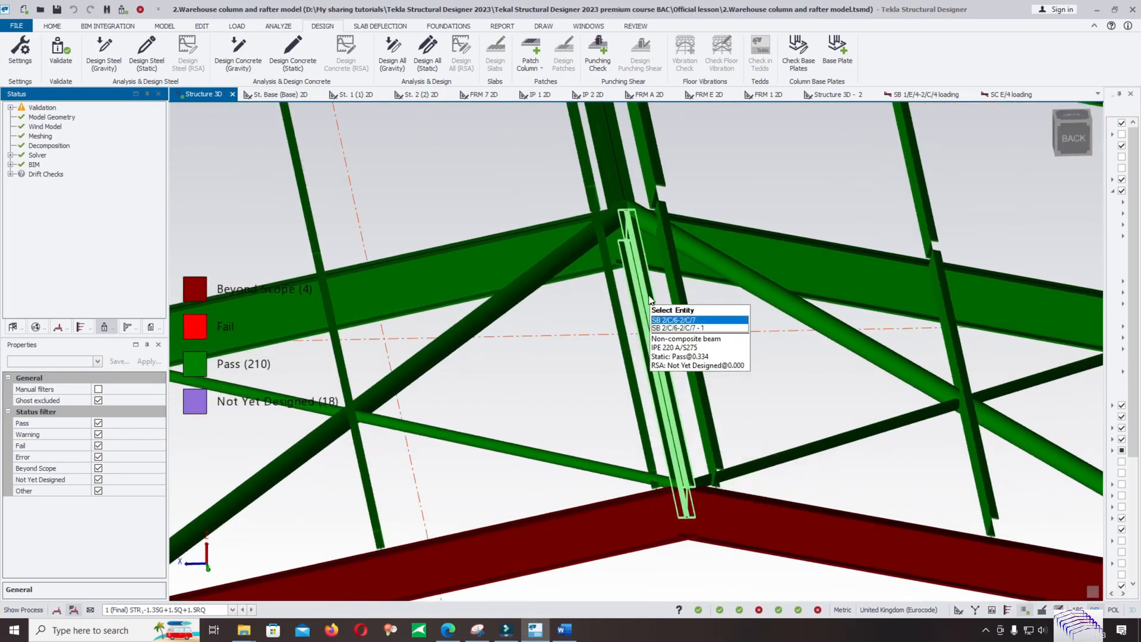
scroll(672, 311, down, 2)
scroll(762, 363, down, 3)
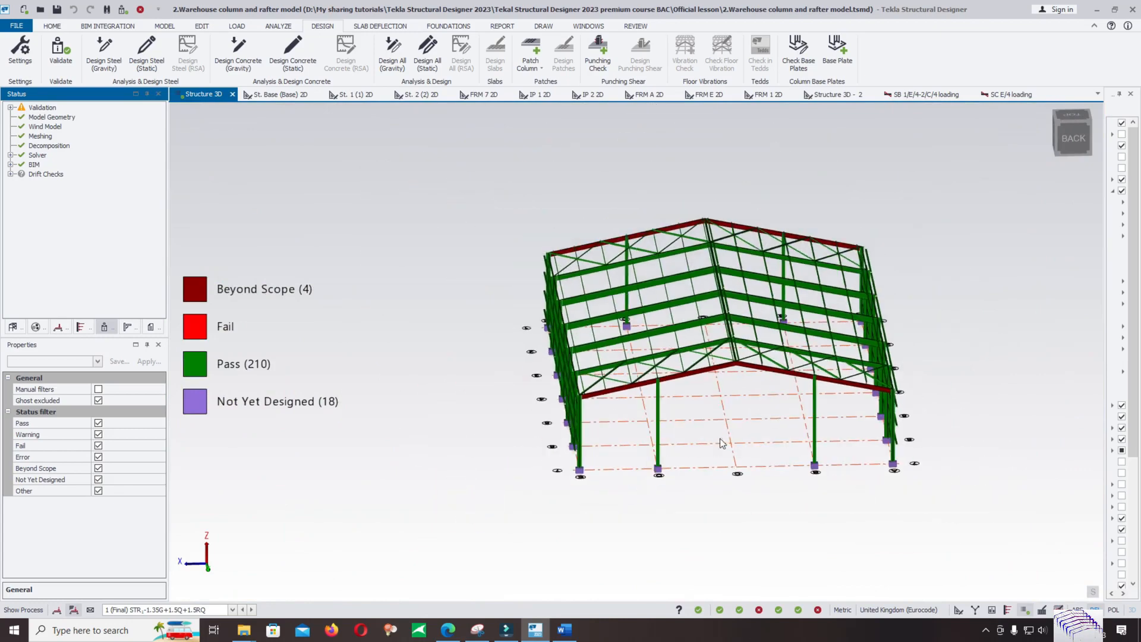
right_drag(720, 440, 733, 462)
middle_drag(733, 461, 710, 459)
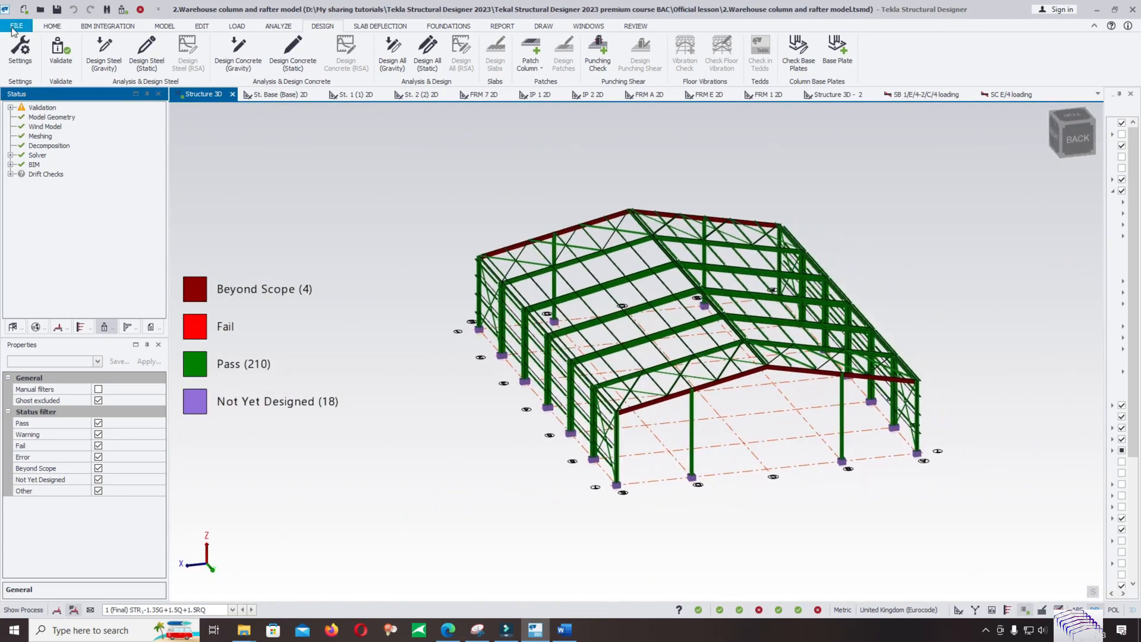
Save the warehouse model.
click(16, 27)
click(51, 109)
middle_drag(527, 148, 486, 149)
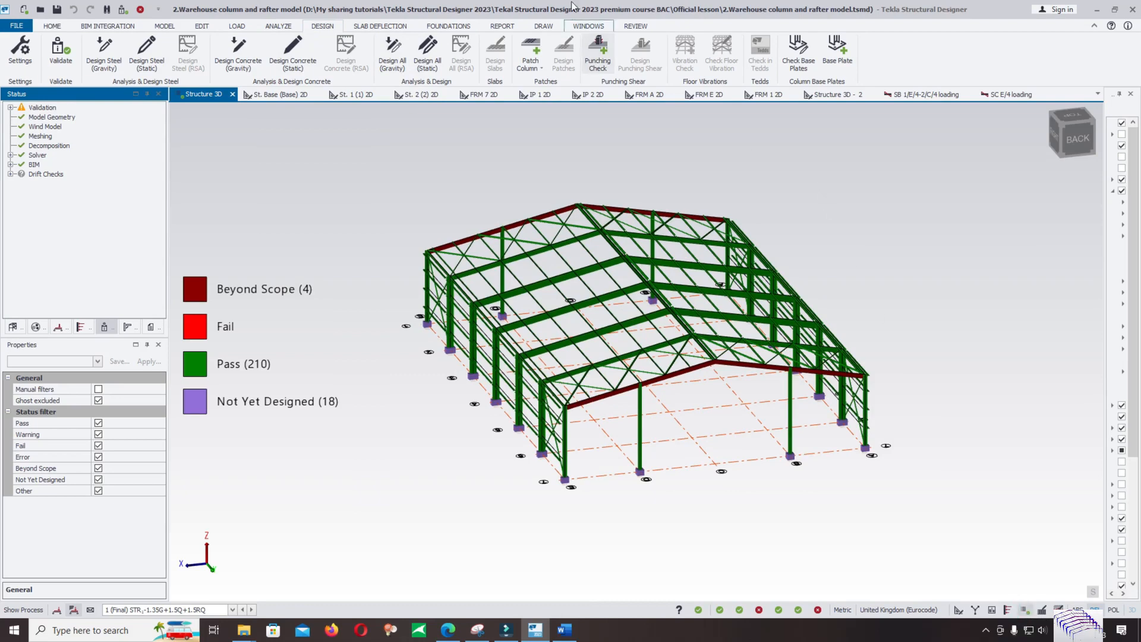
Review the steel beams coloured by section and examine the sections of the gable and internal rafters.
click(635, 25)
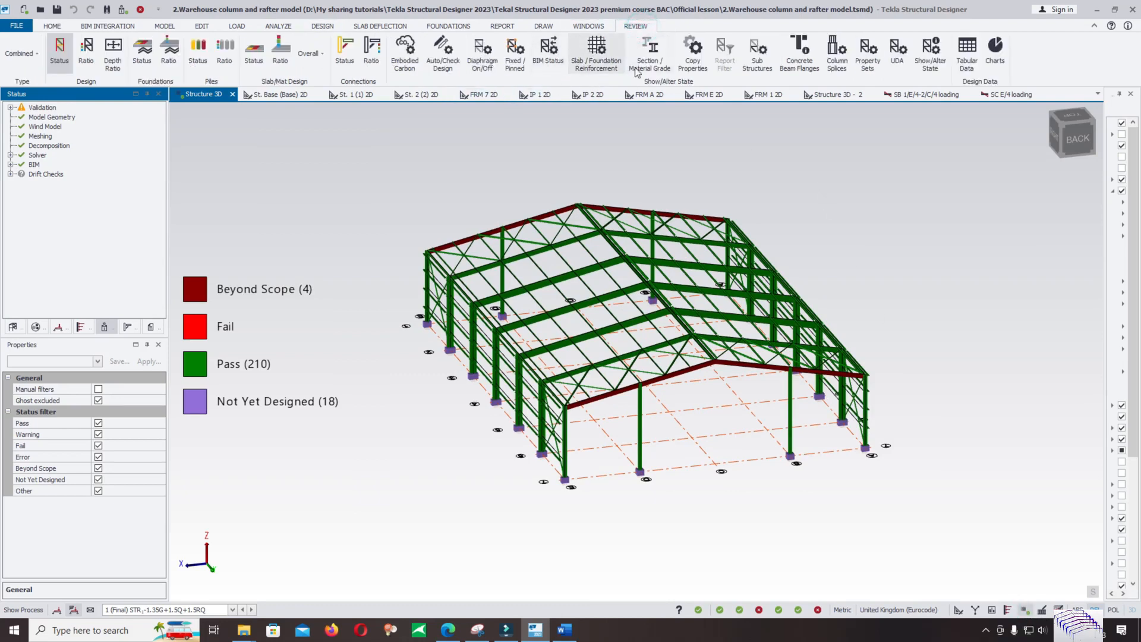
click(650, 57)
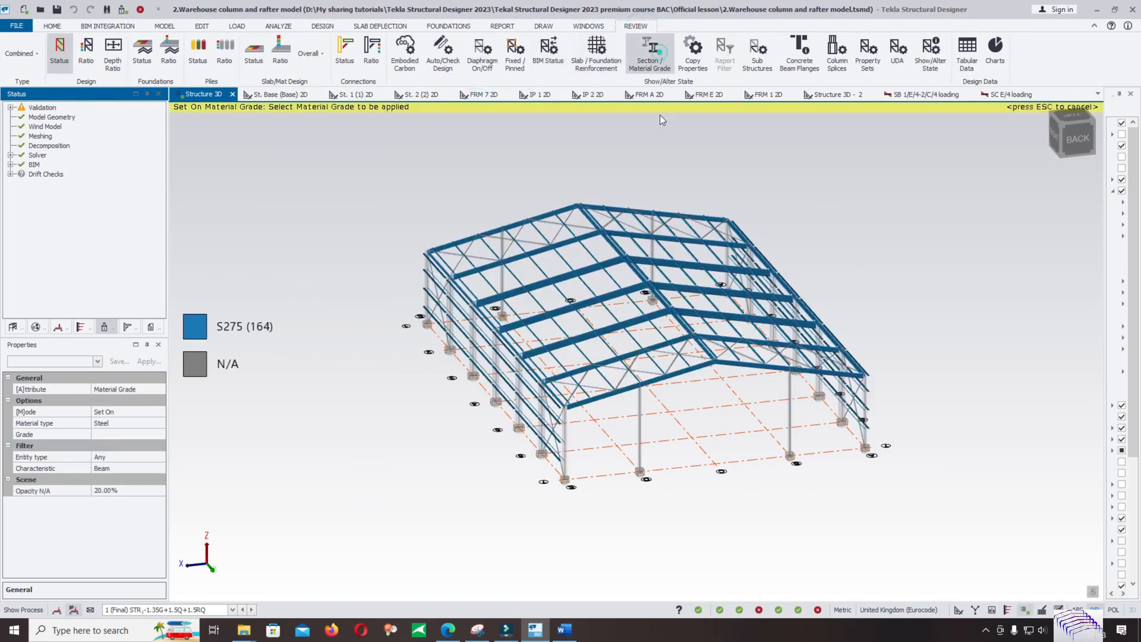
click(150, 388)
click(161, 390)
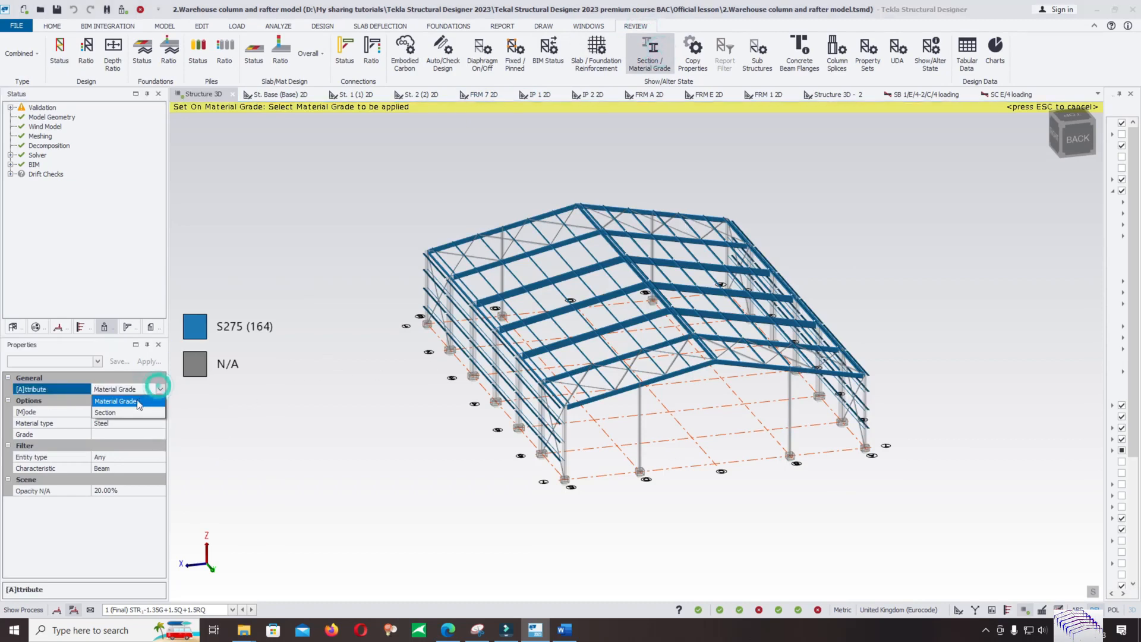
click(125, 400)
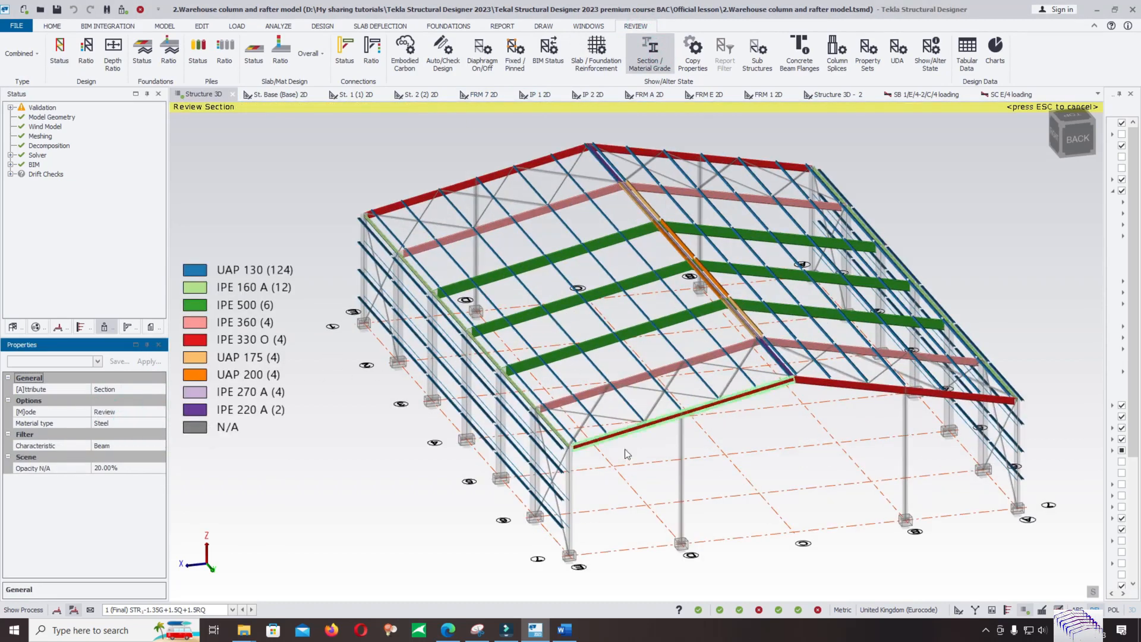
mouse_move(630, 438)
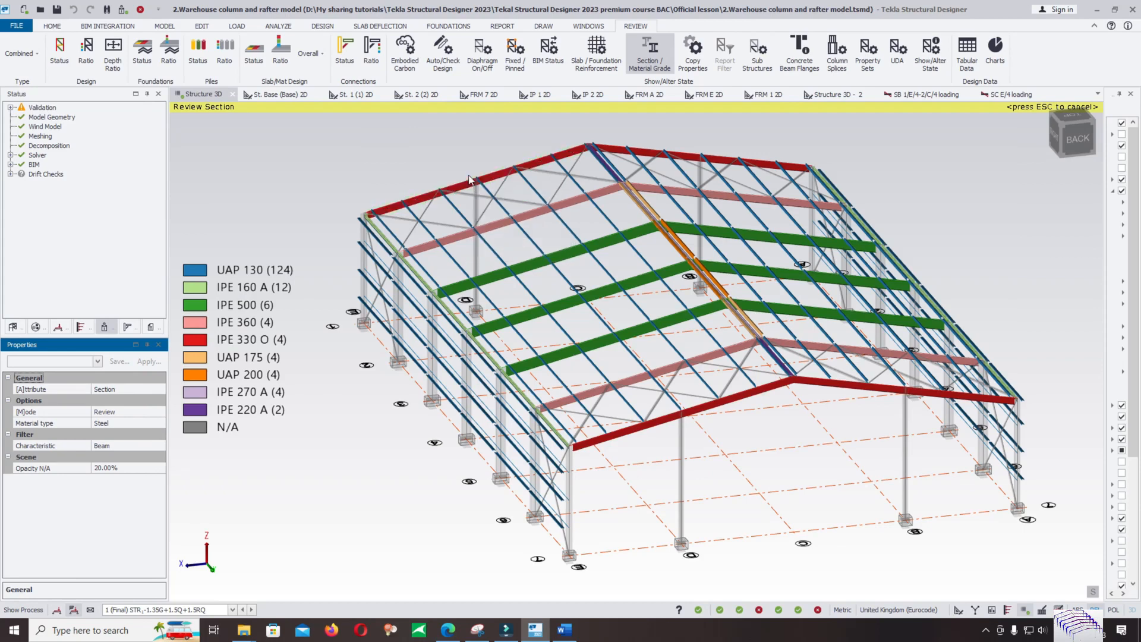
mouse_move(468, 244)
mouse_move(495, 278)
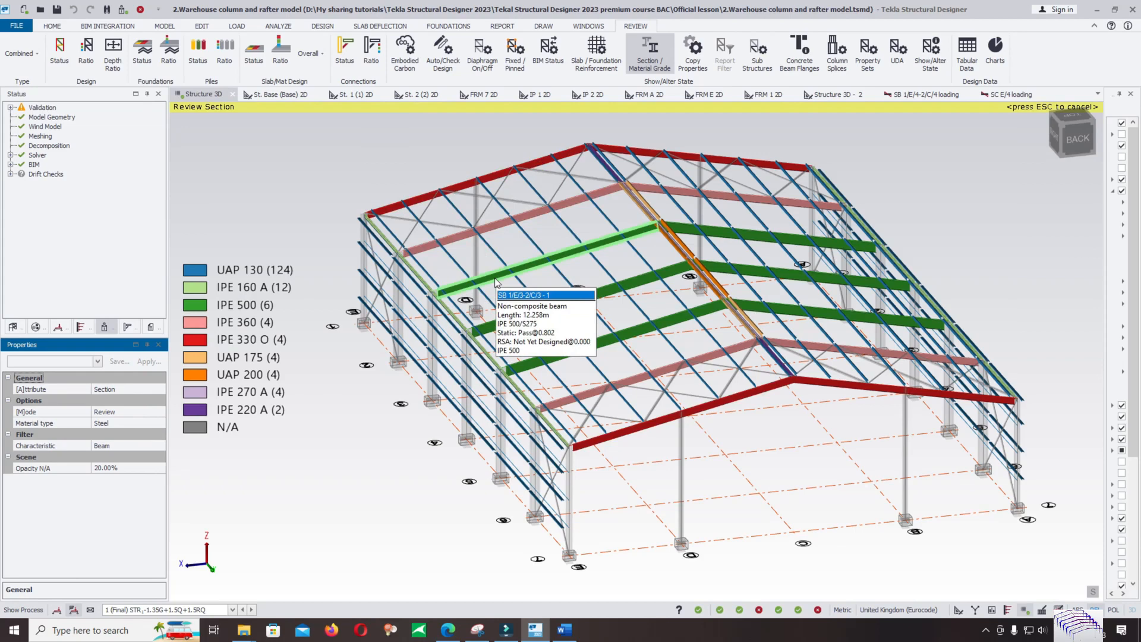
mouse_move(517, 320)
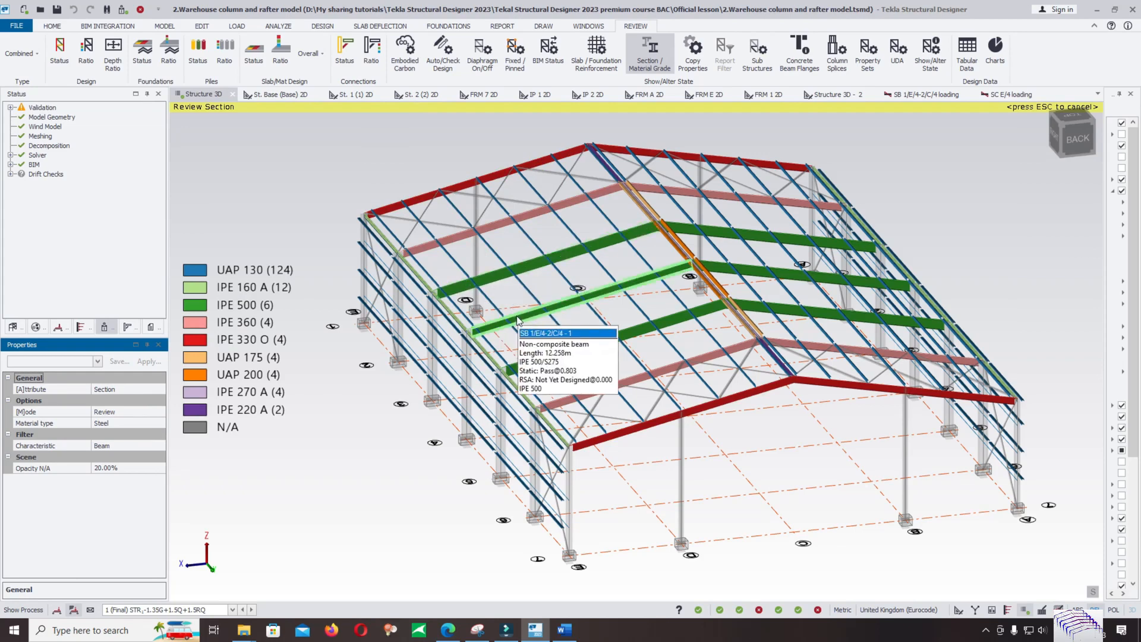
Filter the section review to the Column characteristic and examine the sections used for the steel columns.
click(144, 423)
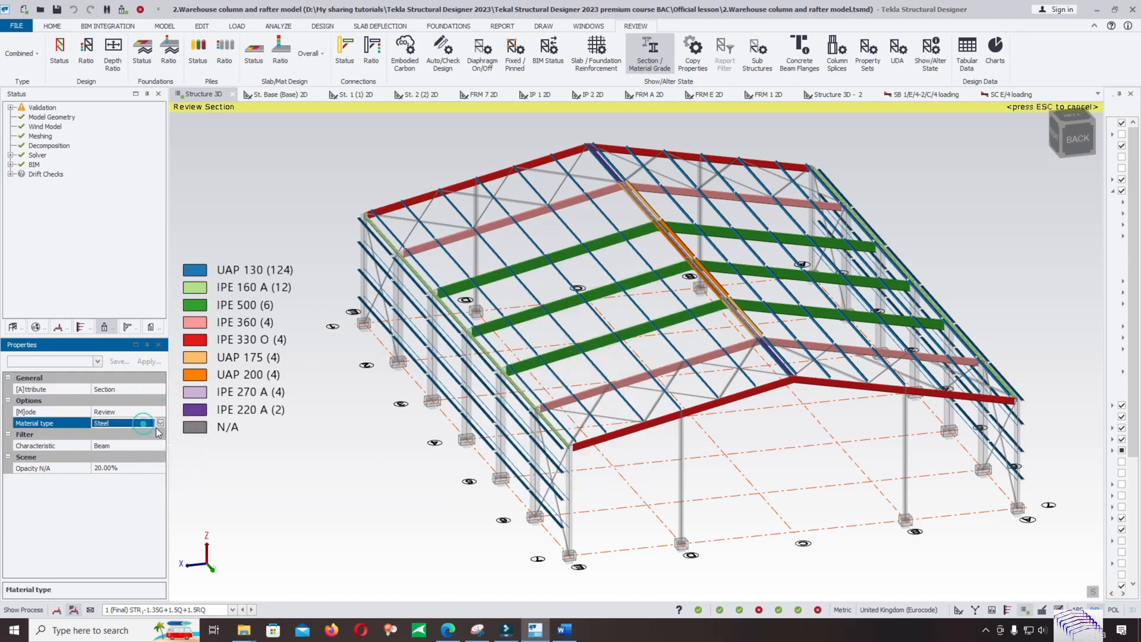
click(125, 445)
click(160, 445)
click(109, 481)
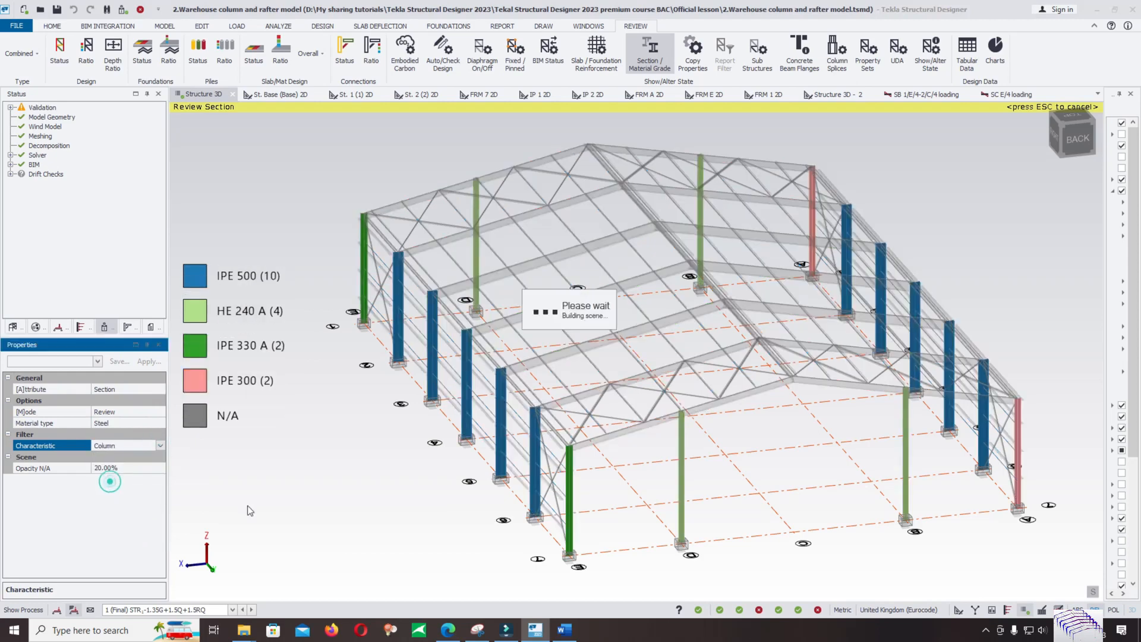
mouse_move(465, 390)
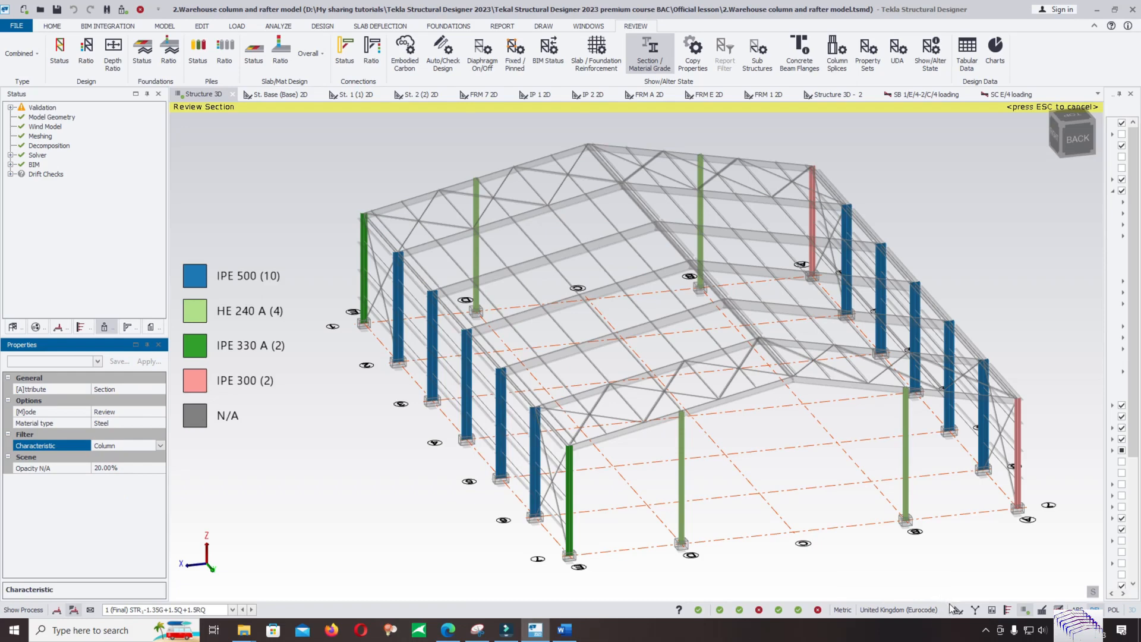
click(524, 266)
Display the design utilization ratios, run the static member design for rafter SB 1/E/4-2/C/4 and close its results.
click(85, 53)
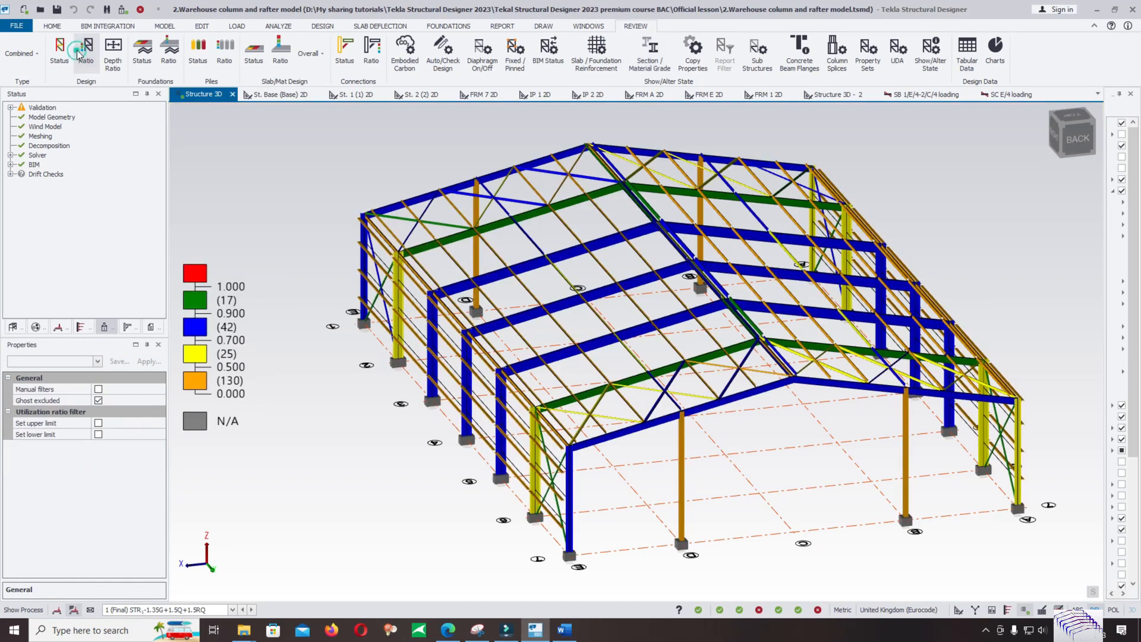
click(531, 270)
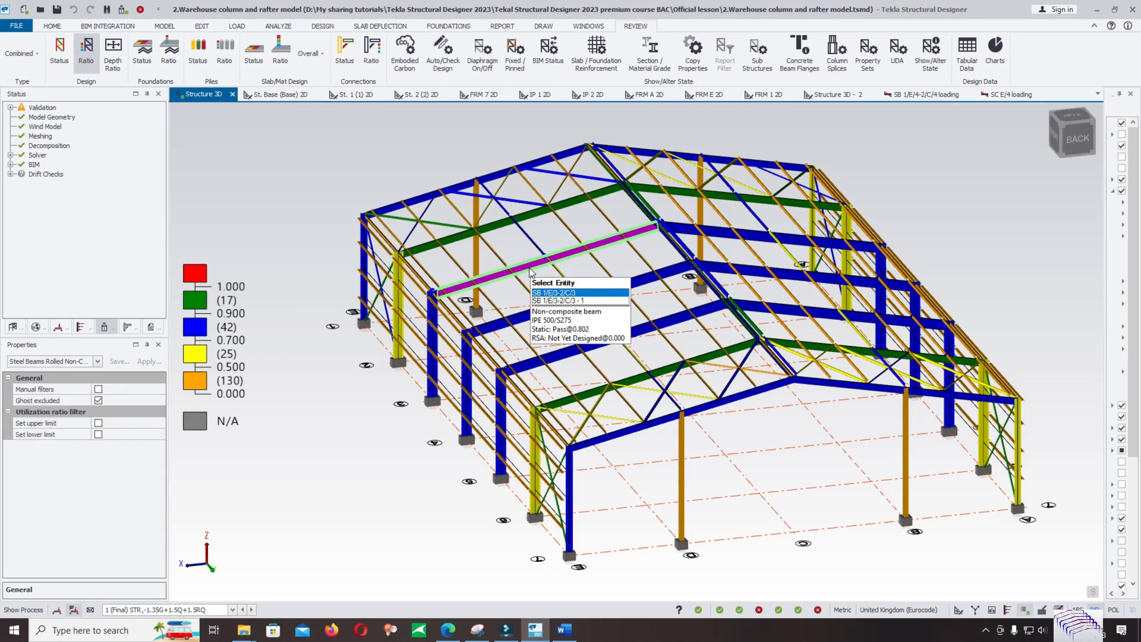
click(558, 310)
right_click(560, 308)
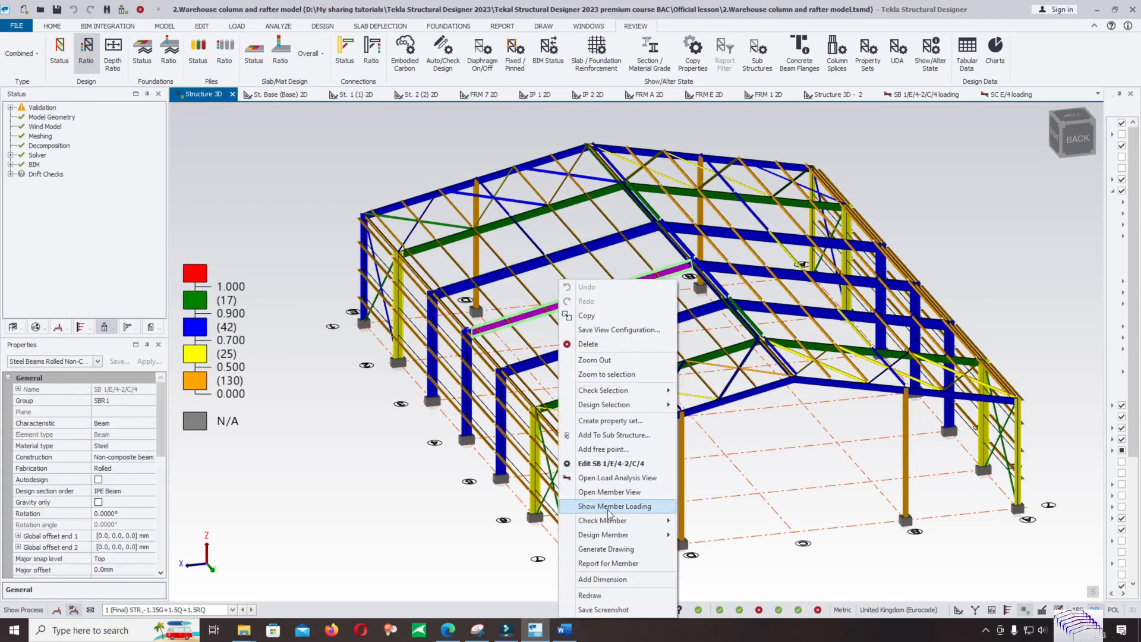
mouse_move(634, 526)
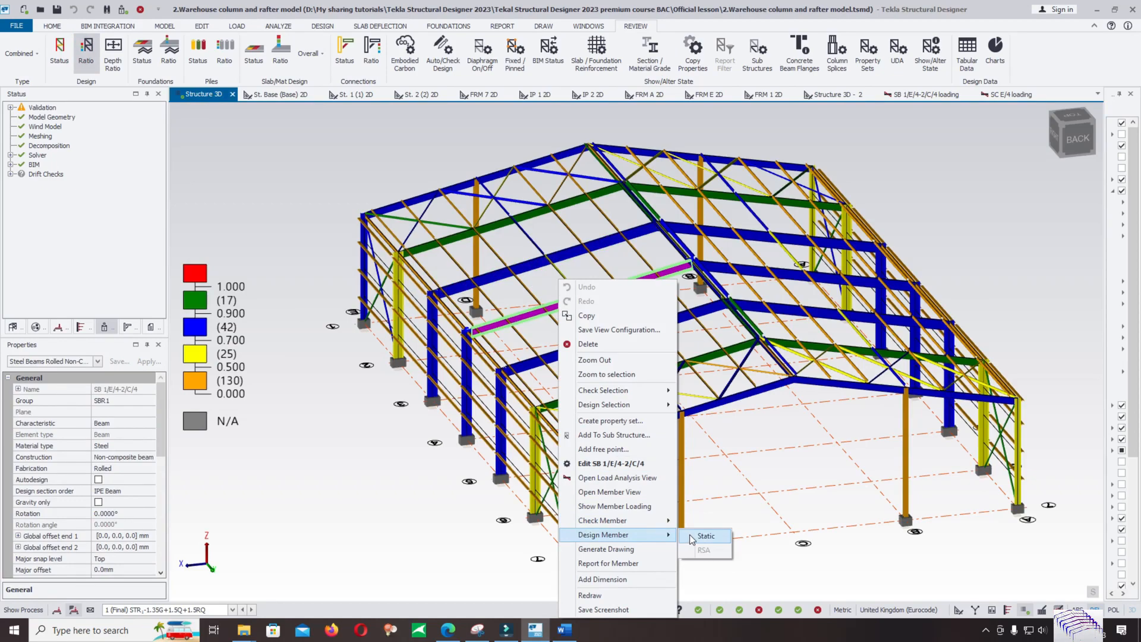
click(692, 537)
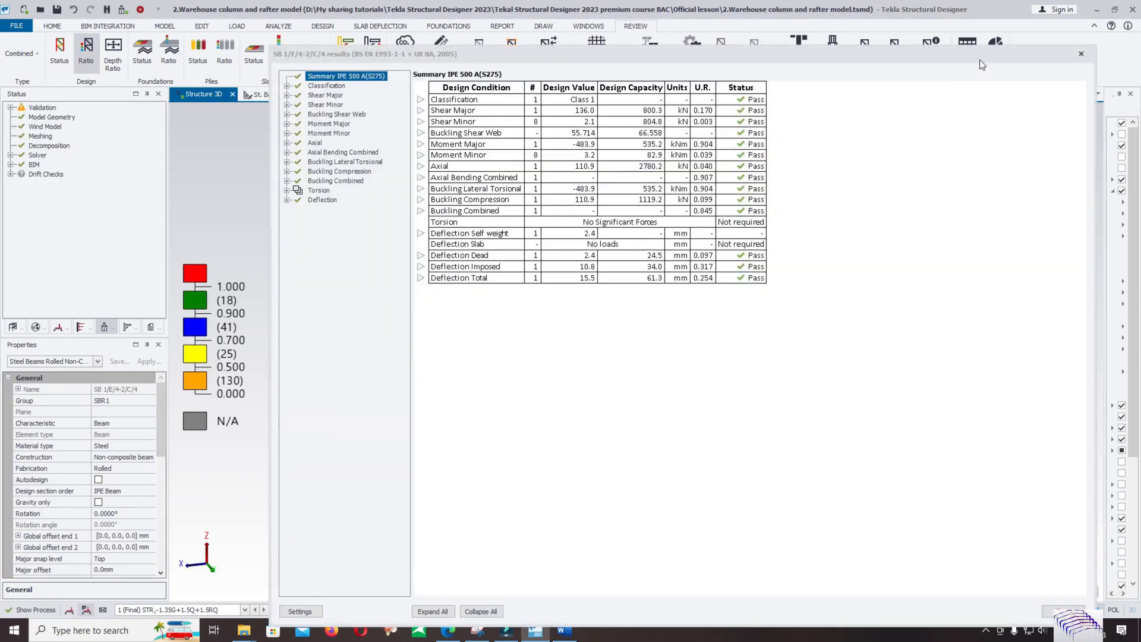
click(1081, 54)
Examine the redesigned rafter's utilization ratio, leave the ratio display and look over the whole frame.
scroll(529, 315, up, 3)
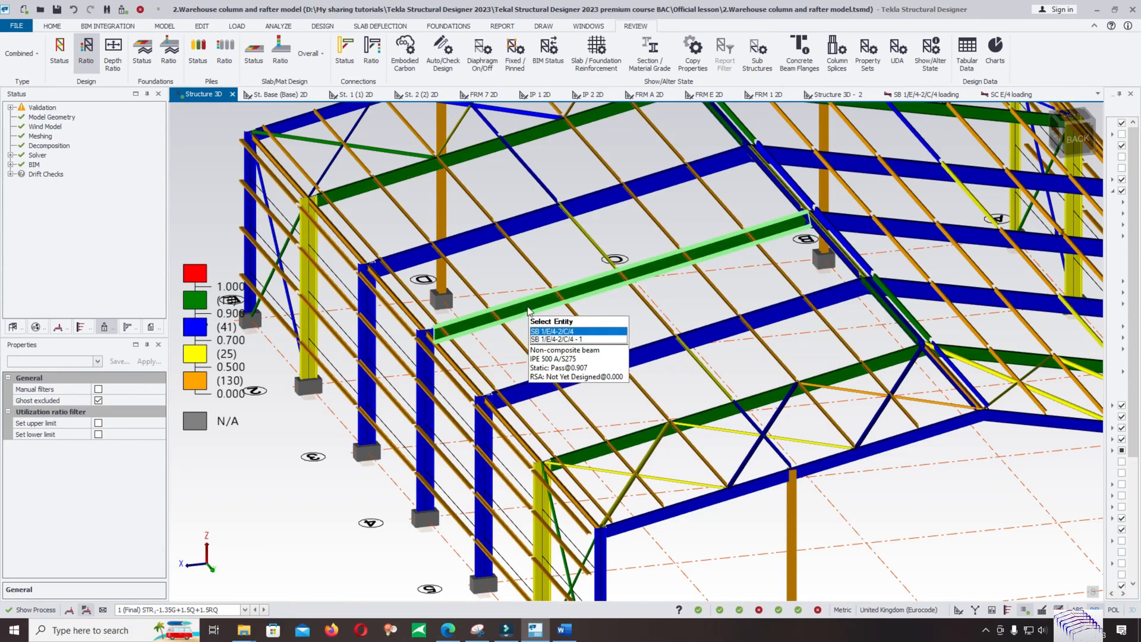
scroll(529, 310, down, 4)
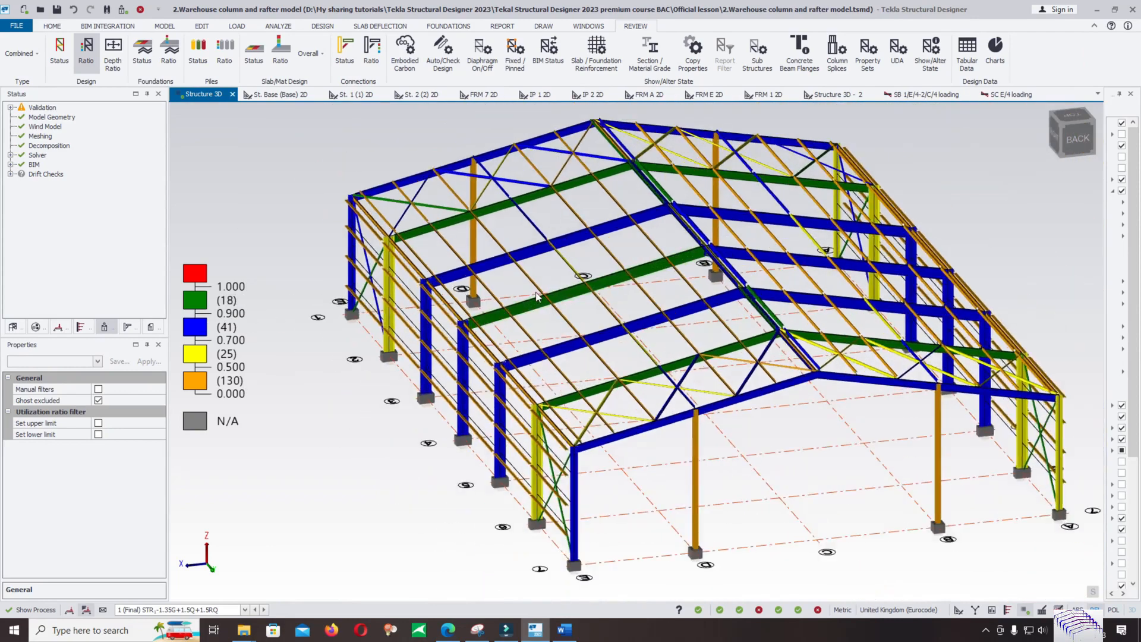
scroll(535, 306, up, 2)
scroll(535, 307, up, 3)
key(Escape)
scroll(548, 290, down, 6)
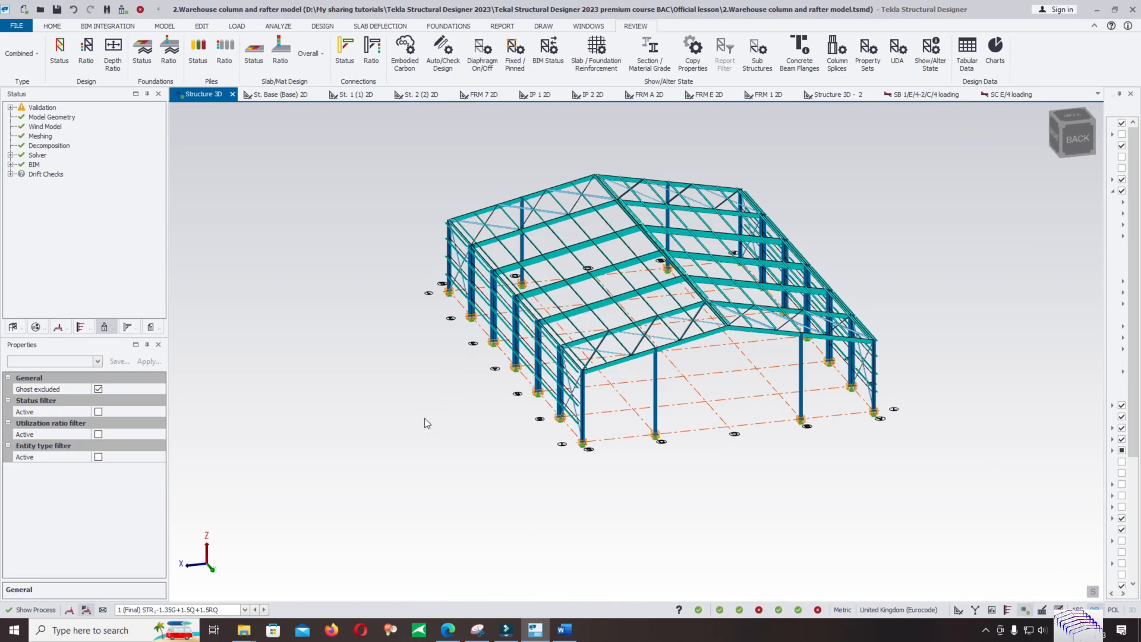
right_drag(462, 418, 472, 411)
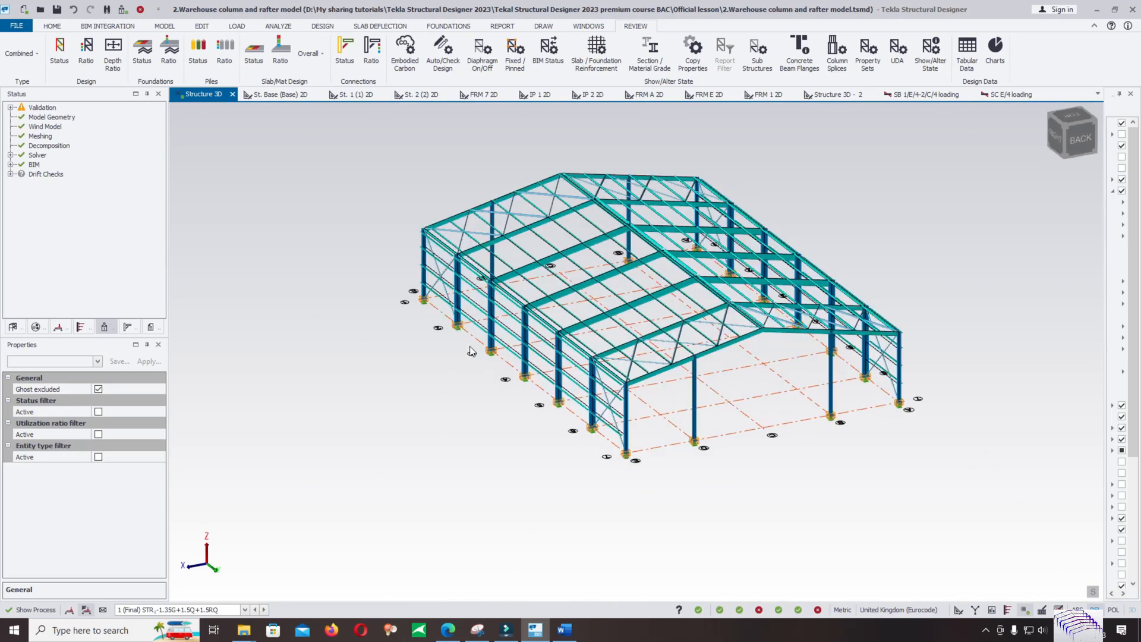
scroll(472, 350, up, 3)
scroll(594, 373, up, 2)
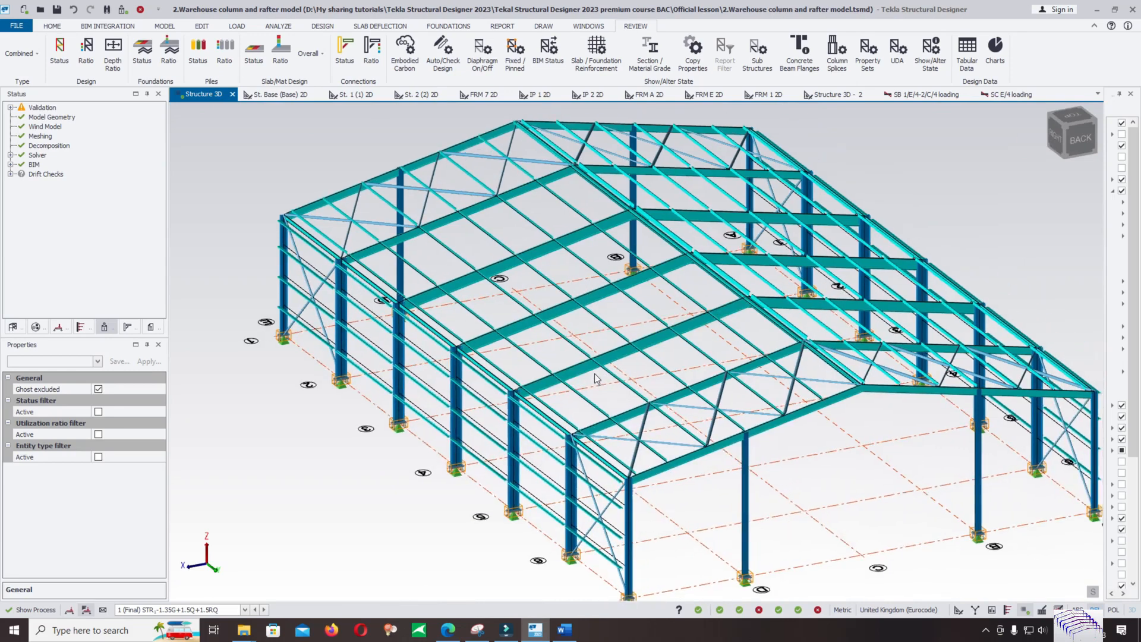
scroll(594, 374, down, 3)
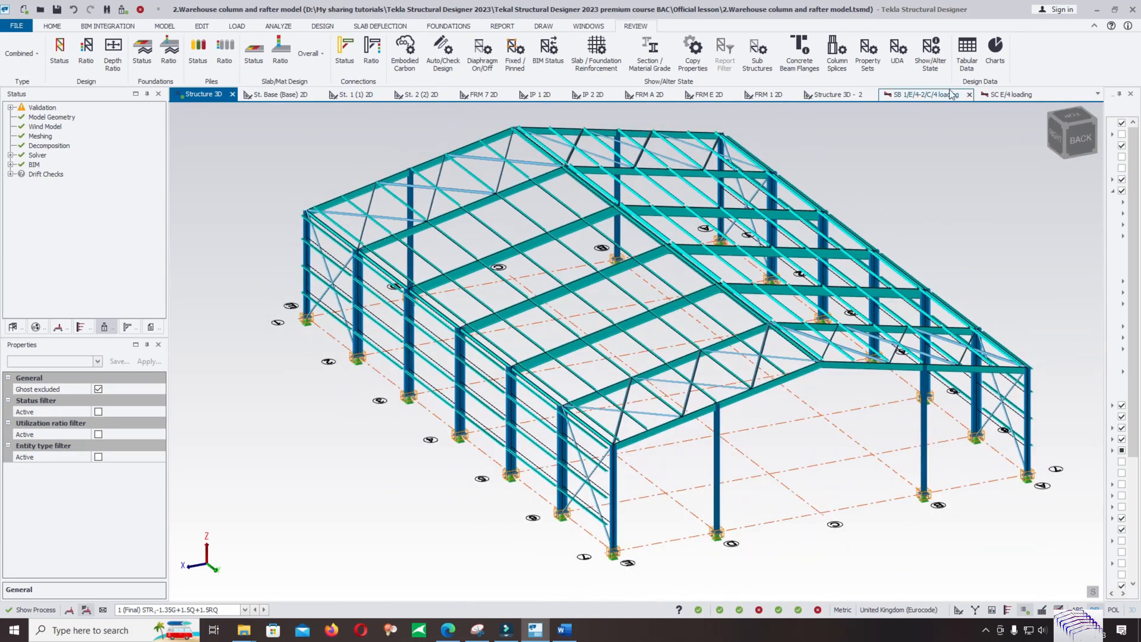
Review the tabular critical sway results for the steel columns and close the review data view.
click(967, 52)
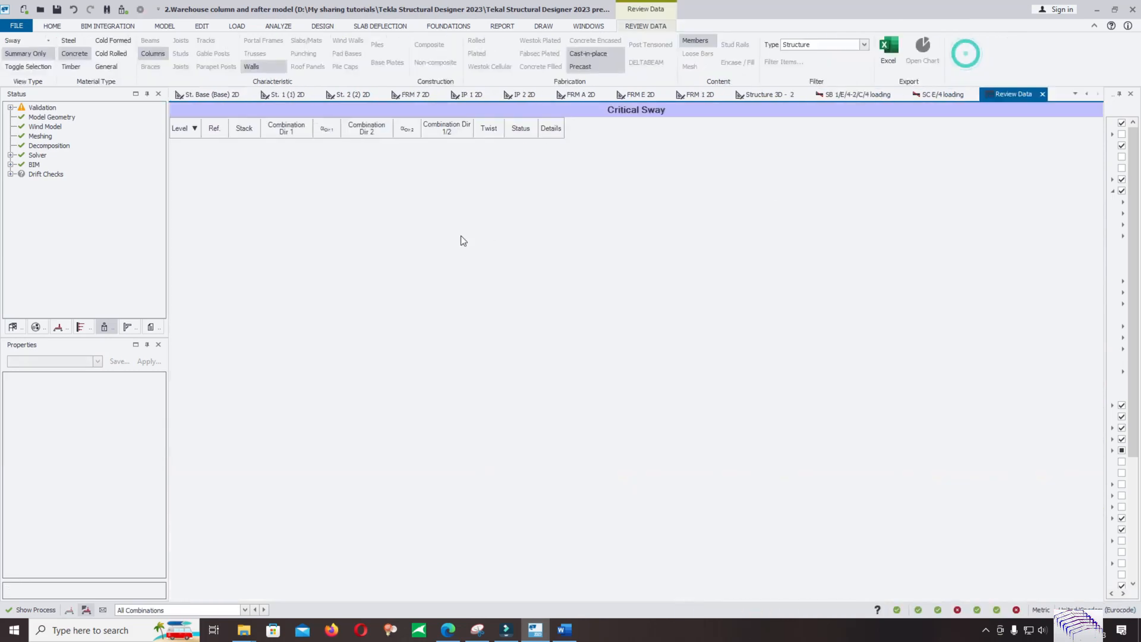
click(20, 43)
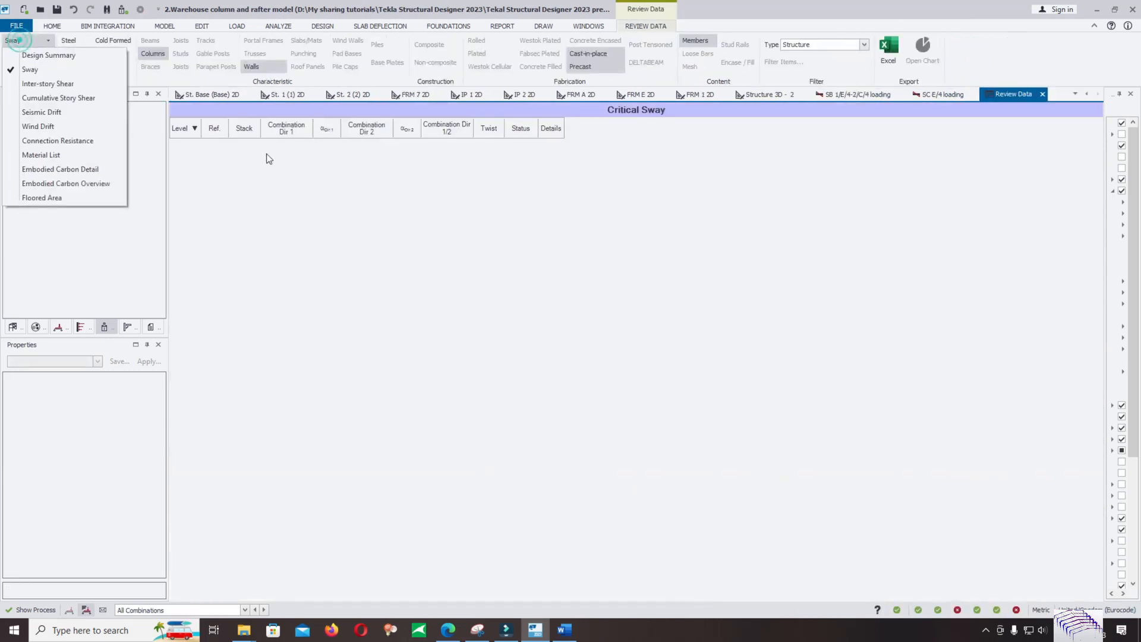
click(55, 66)
click(69, 40)
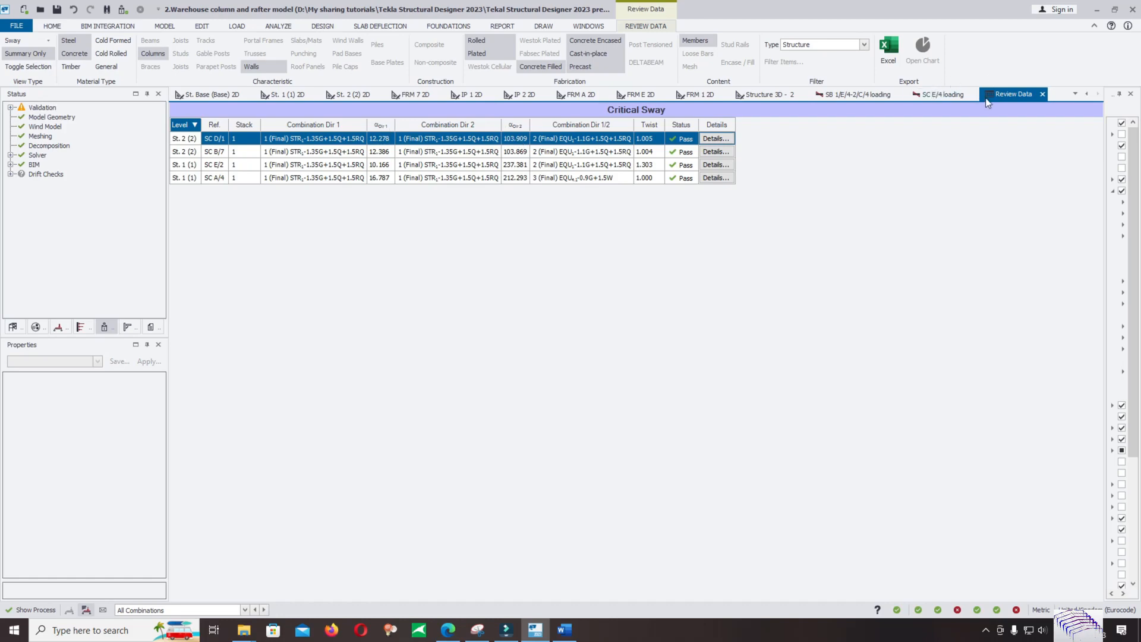
click(1042, 94)
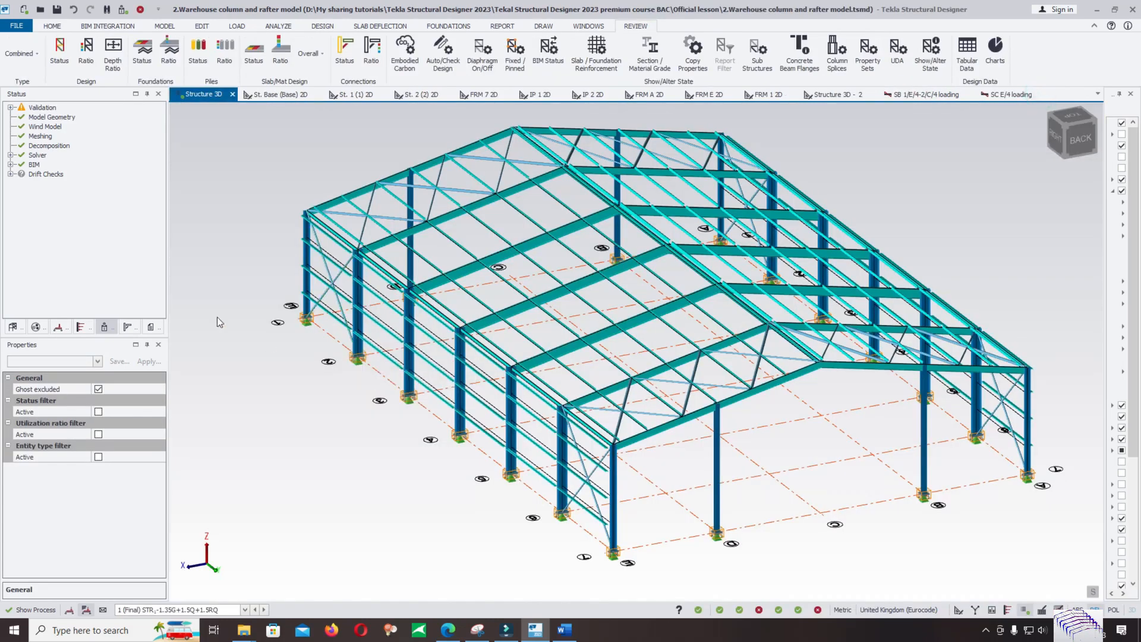
click(52, 26)
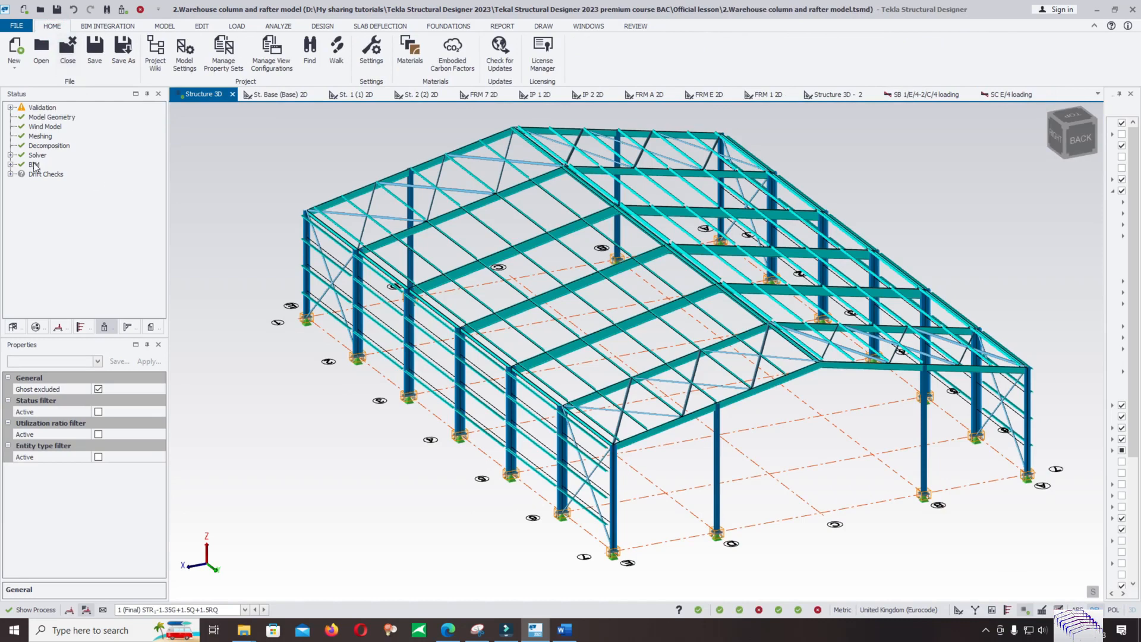
Expand the validation status to look over its Model, Analysis and Design categories.
click(10, 109)
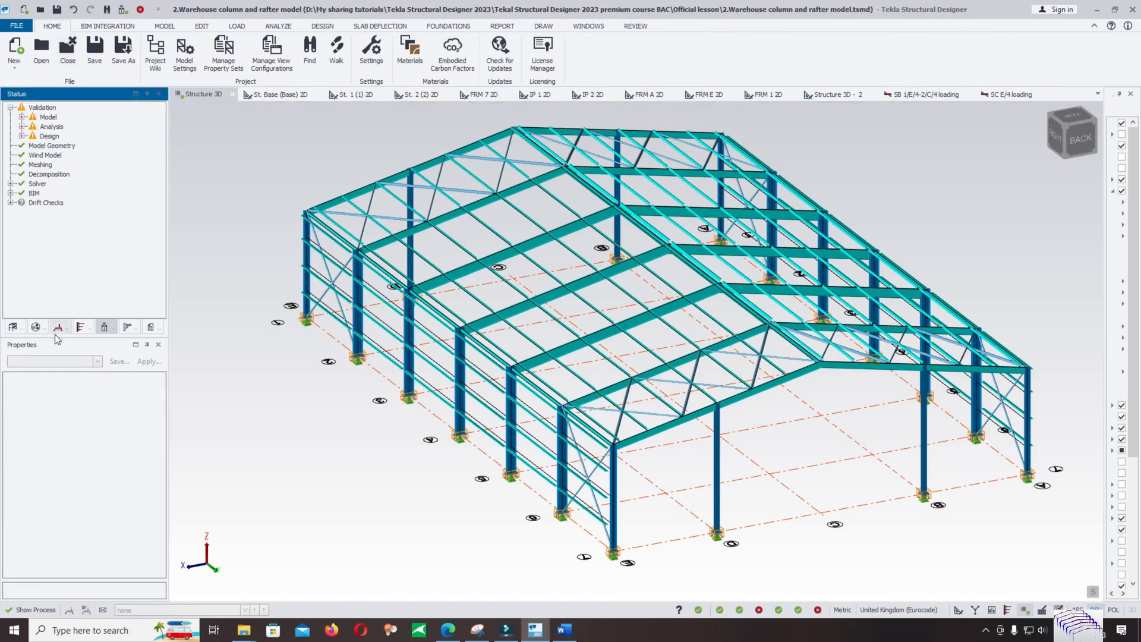
middle_drag(262, 228, 312, 266)
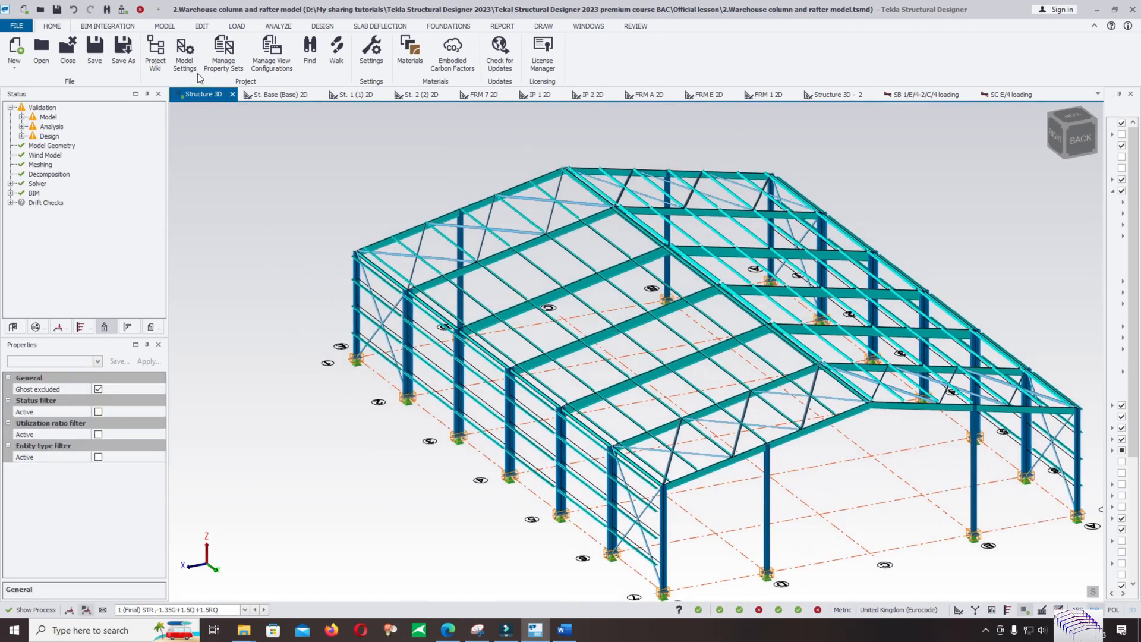
click(41, 109)
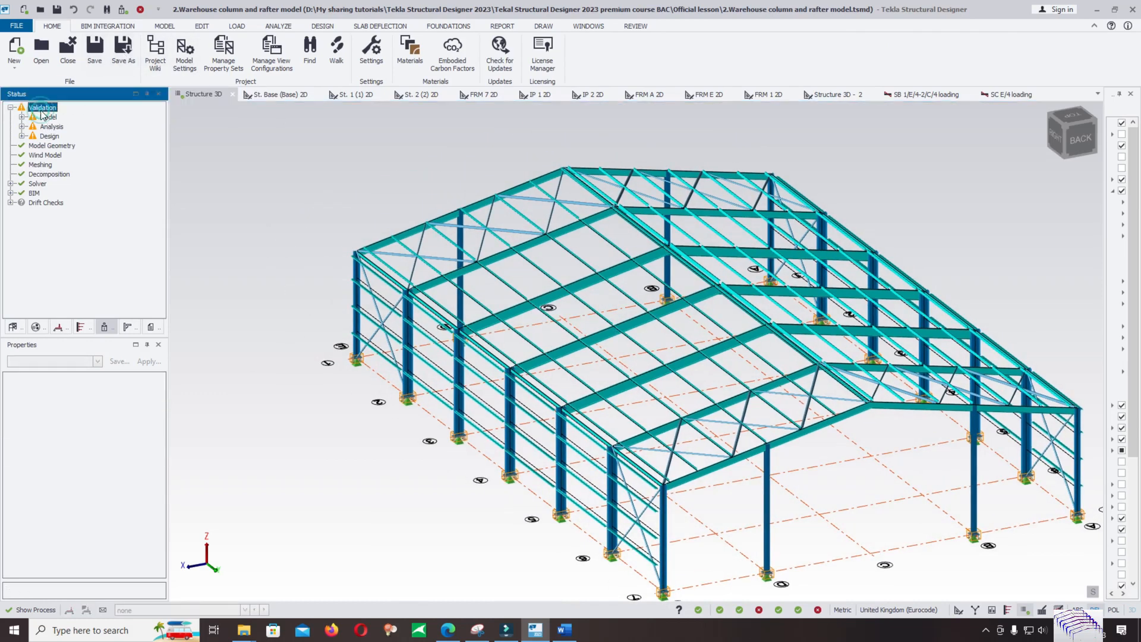
Turn on the building direction arrows in the structure's properties and bring the arrows at grid corner A/1 into view.
click(13, 328)
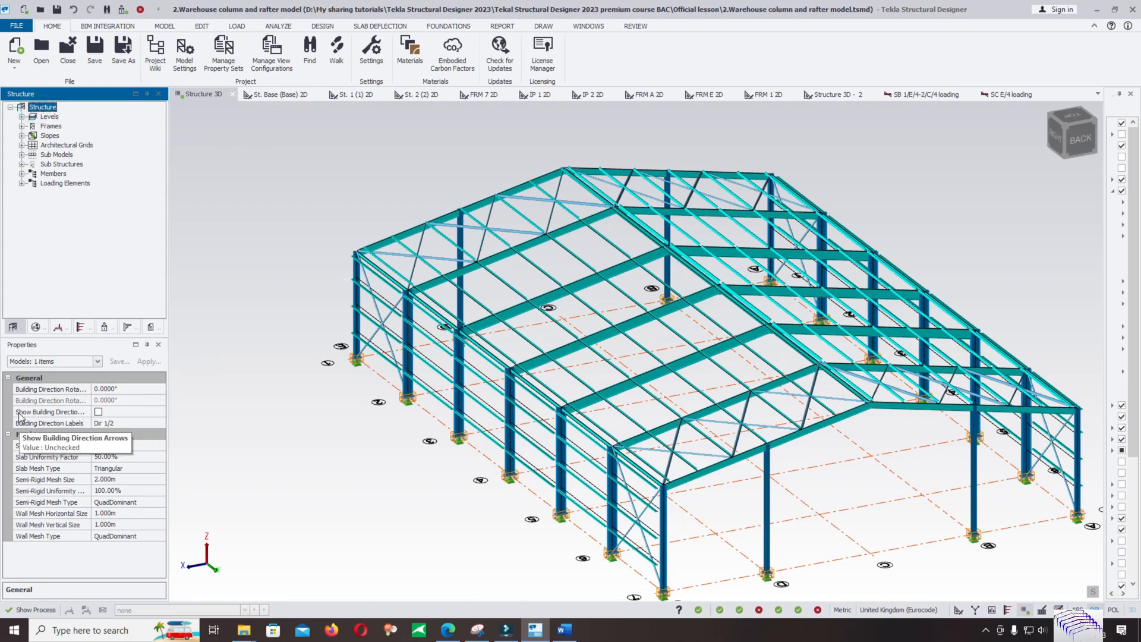
click(98, 412)
scroll(619, 264, down, 3)
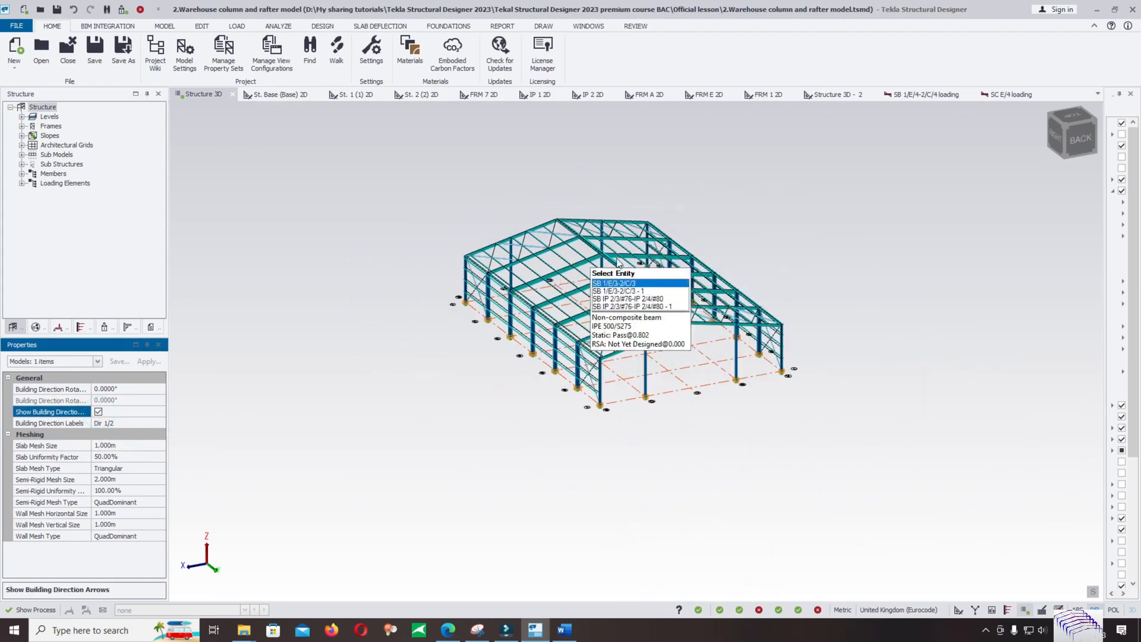
right_drag(618, 264, 447, 550)
scroll(735, 518, up, 4)
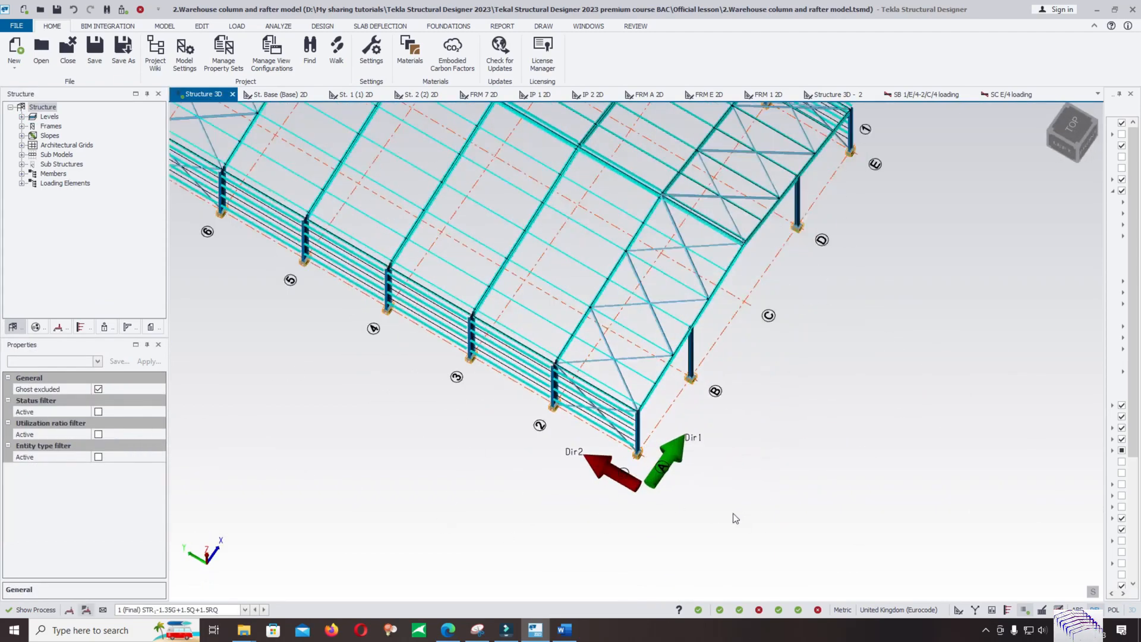
right_drag(735, 518, 592, 475)
right_drag(645, 505, 584, 459)
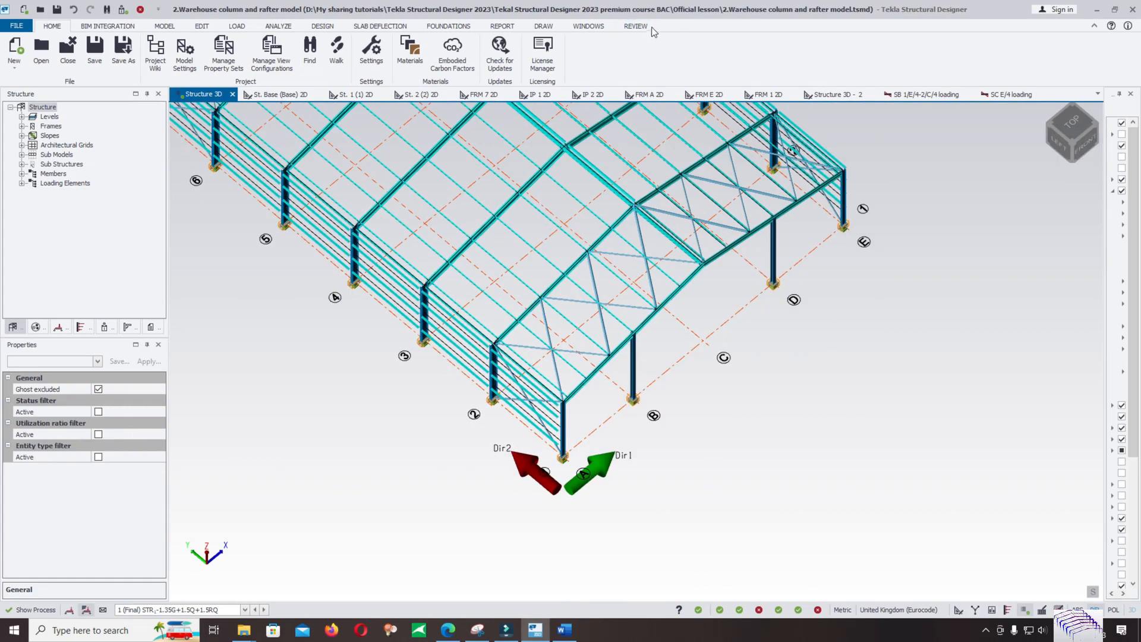
Display the tabular sway review data and limit the material type to steel, excluding concrete, to check the critical sway of the columns.
click(635, 26)
middle_drag(726, 384, 694, 382)
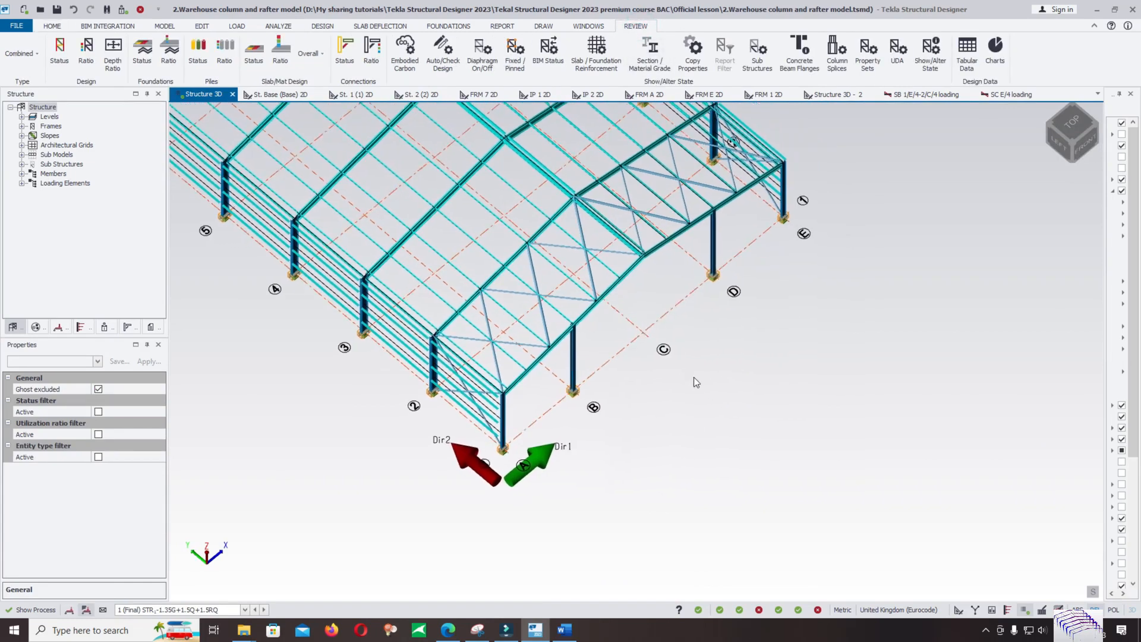
click(967, 53)
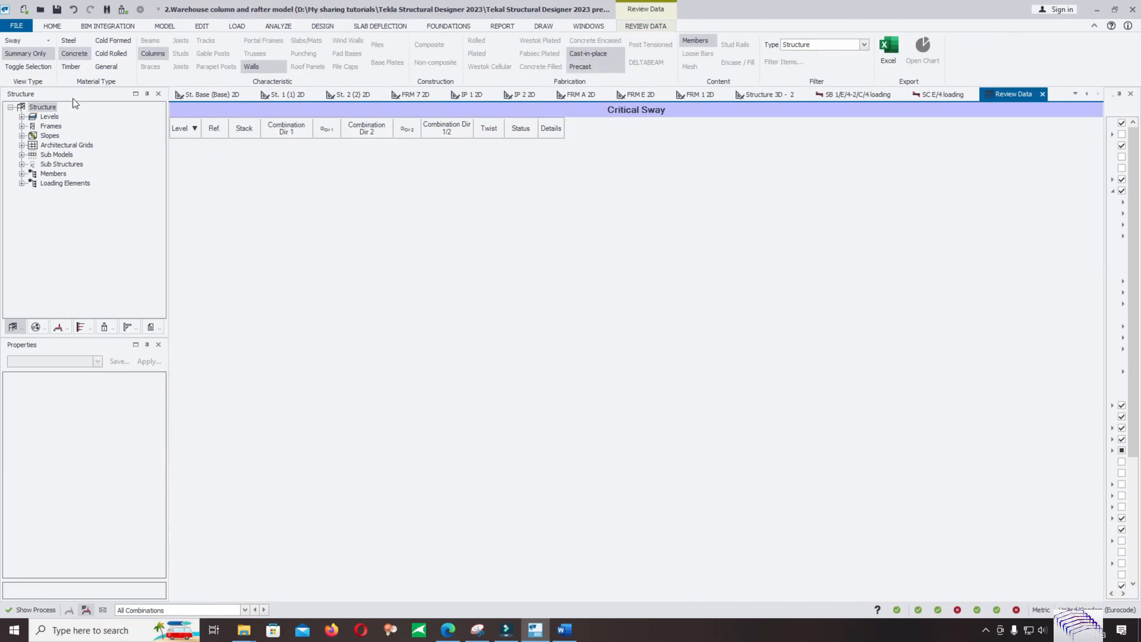
click(27, 41)
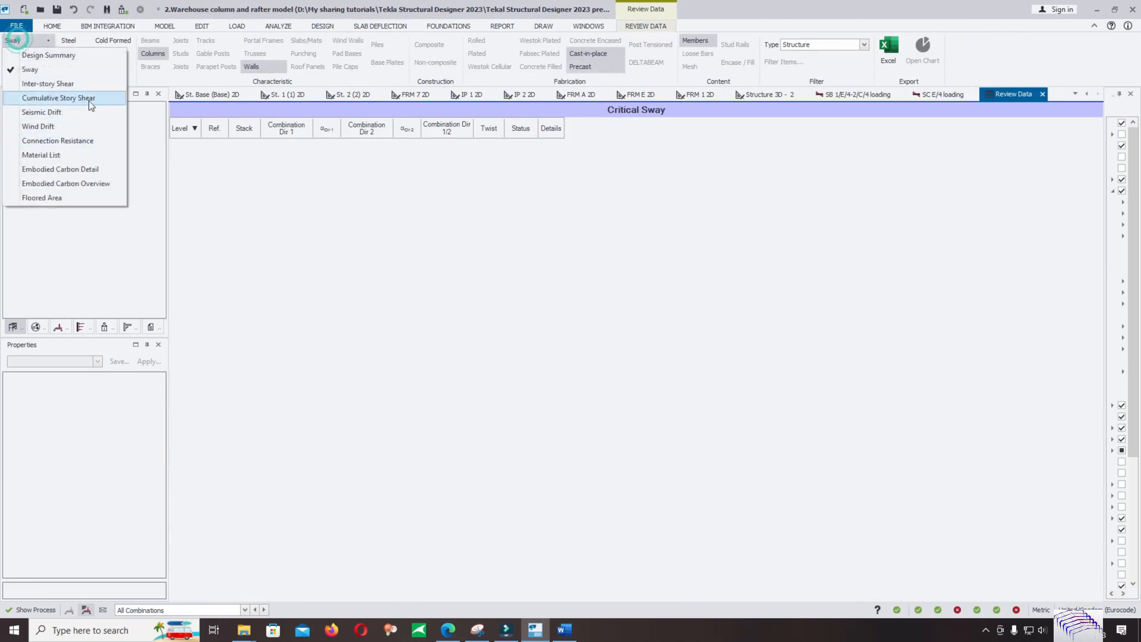
click(56, 66)
click(81, 41)
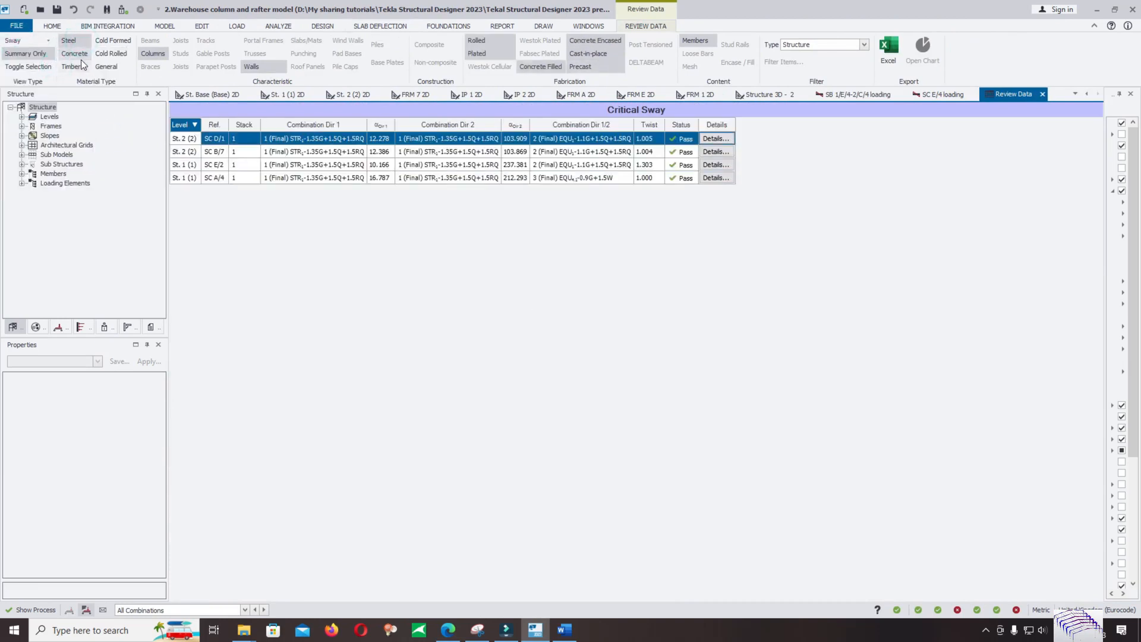
click(80, 58)
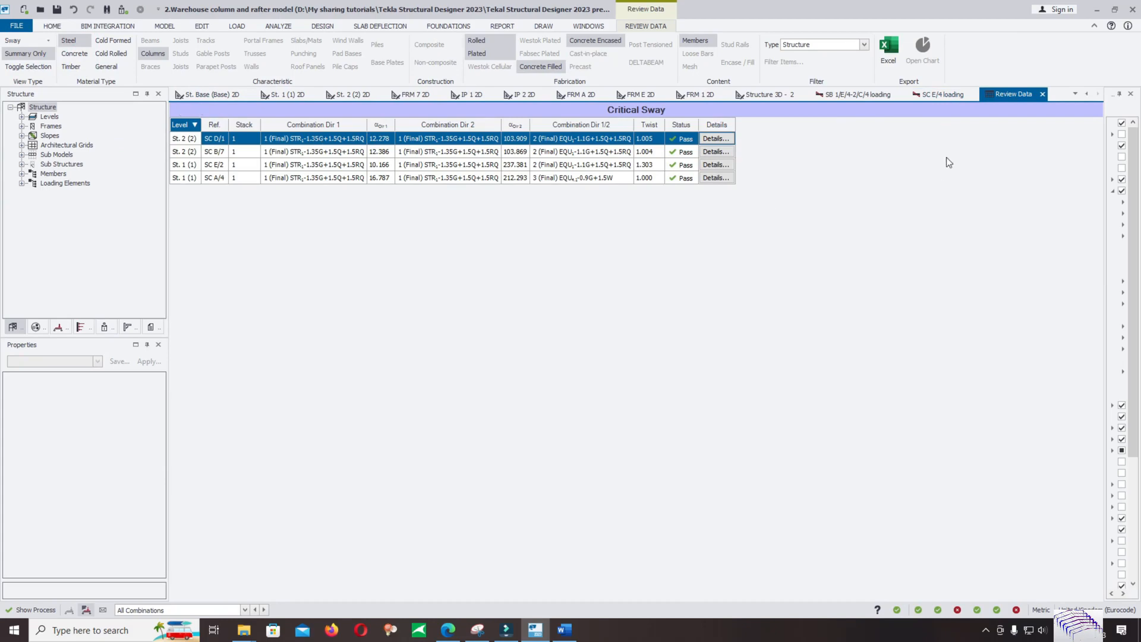
Close the SC E/4 loading view and examine the Dir1 and Dir2 directions beside column A/1 in the 3D structure view.
click(974, 95)
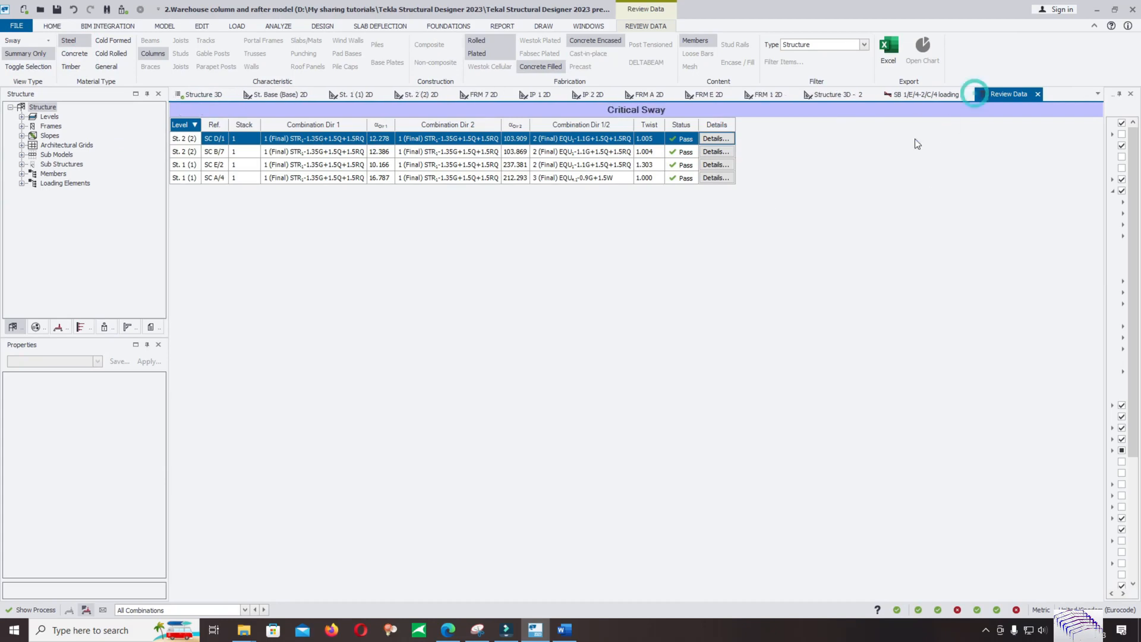
click(208, 94)
right_drag(774, 464, 677, 412)
middle_drag(568, 369, 661, 400)
scroll(507, 424, up, 3)
scroll(659, 438, down, 5)
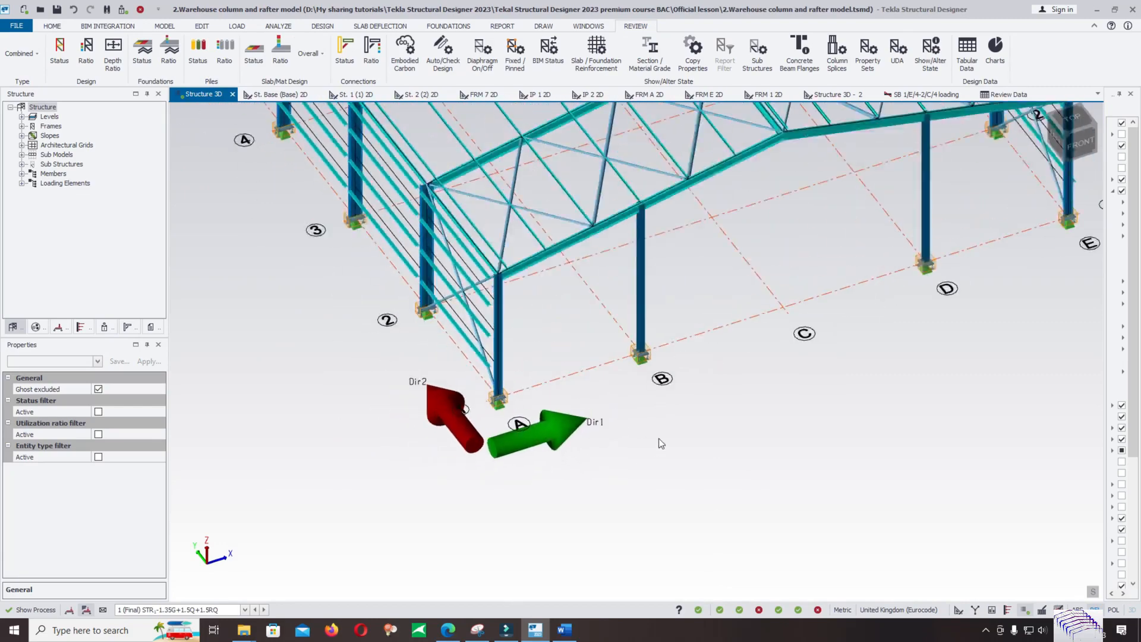
scroll(579, 429, up, 5)
scroll(585, 434, down, 5)
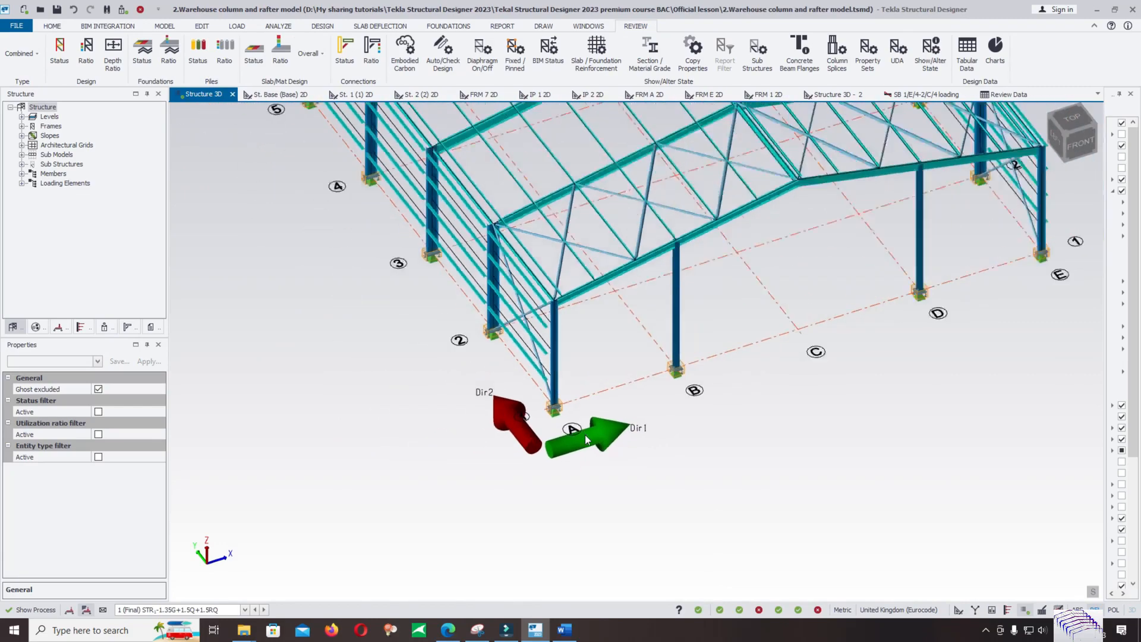
scroll(607, 441, up, 4)
scroll(576, 452, down, 4)
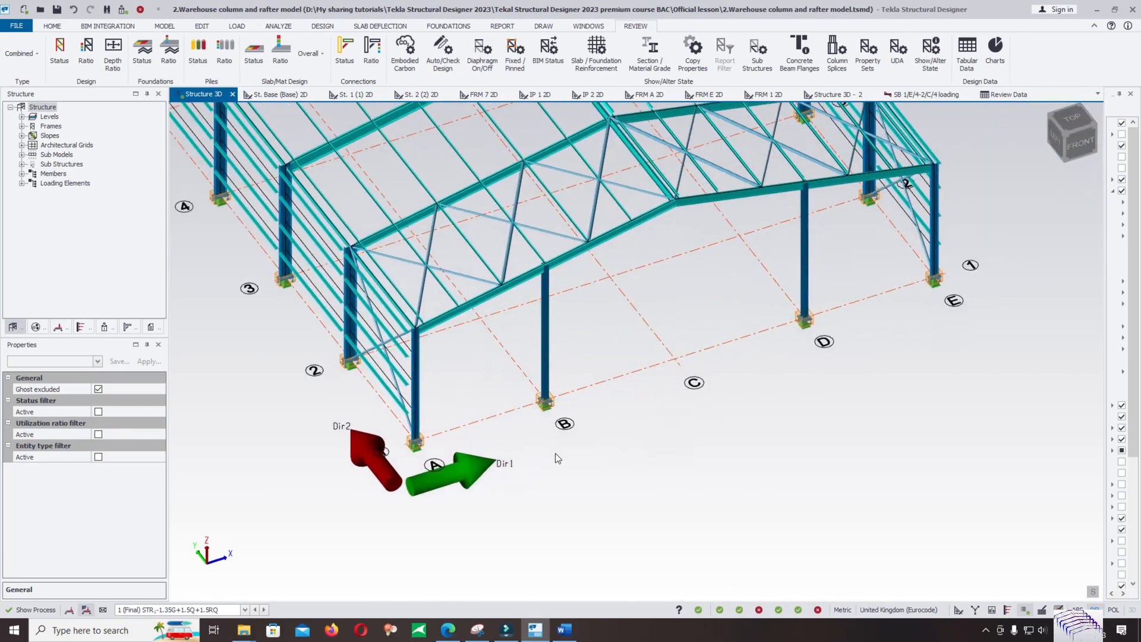
scroll(536, 392, up, 3)
scroll(518, 438, up, 3)
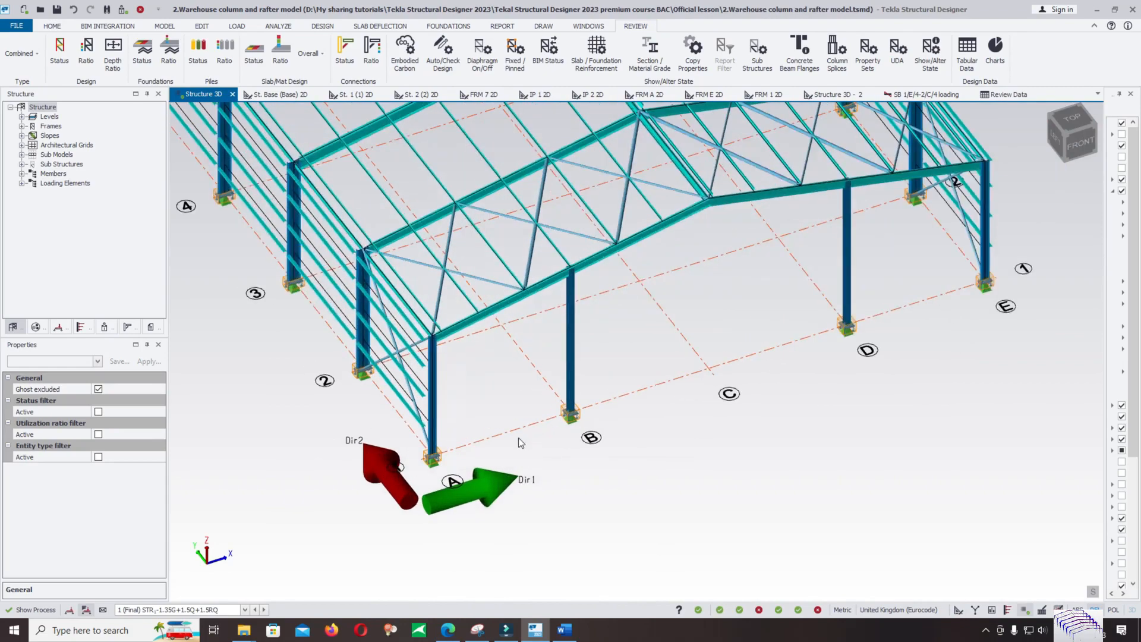
scroll(498, 467, down, 4)
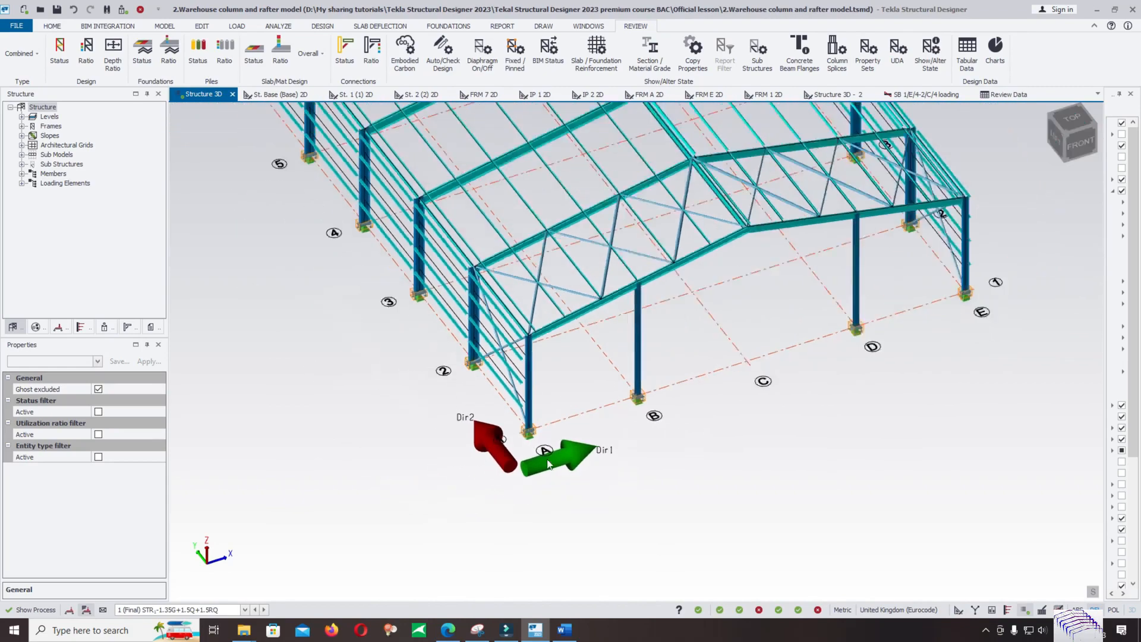
scroll(522, 428, up, 4)
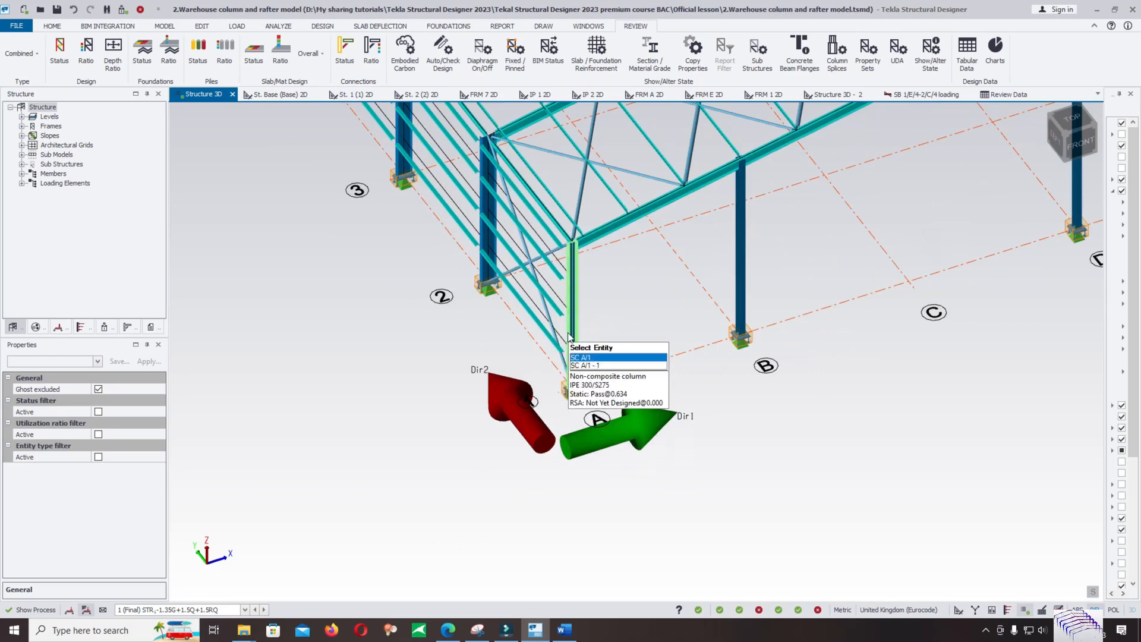
scroll(534, 409, down, 3)
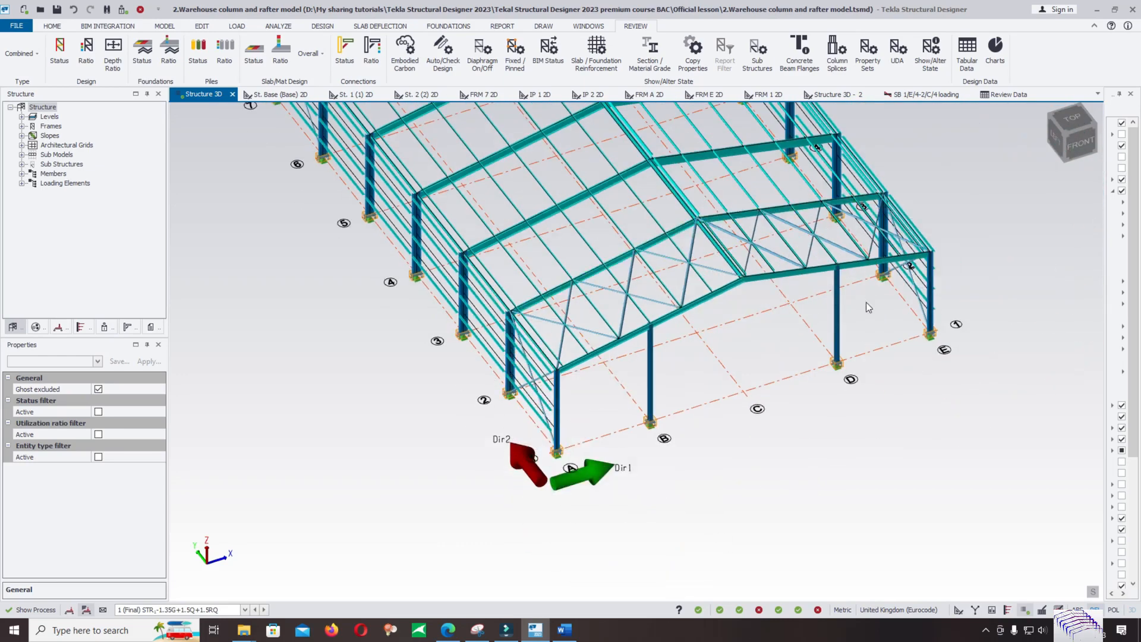
Save the warehouse model.
click(19, 27)
click(32, 90)
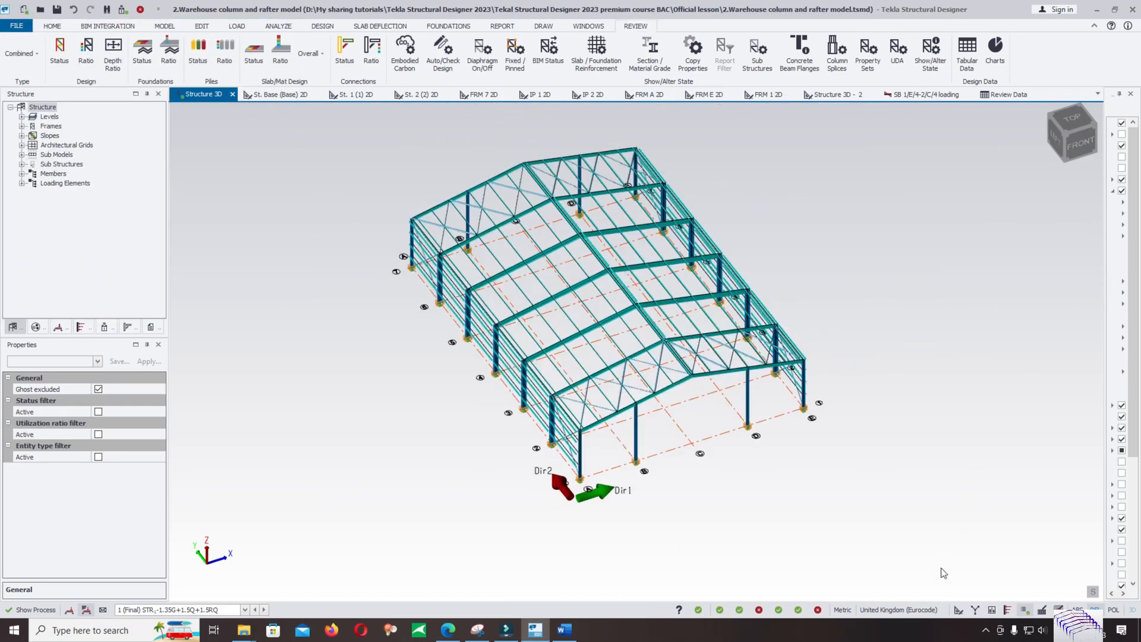
click(985, 631)
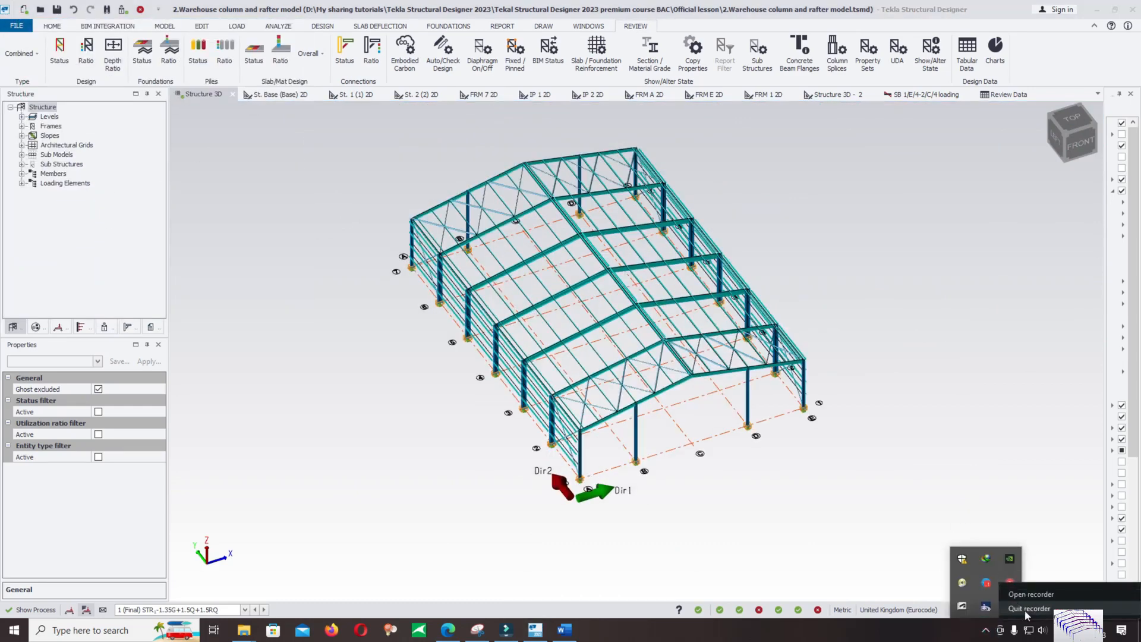